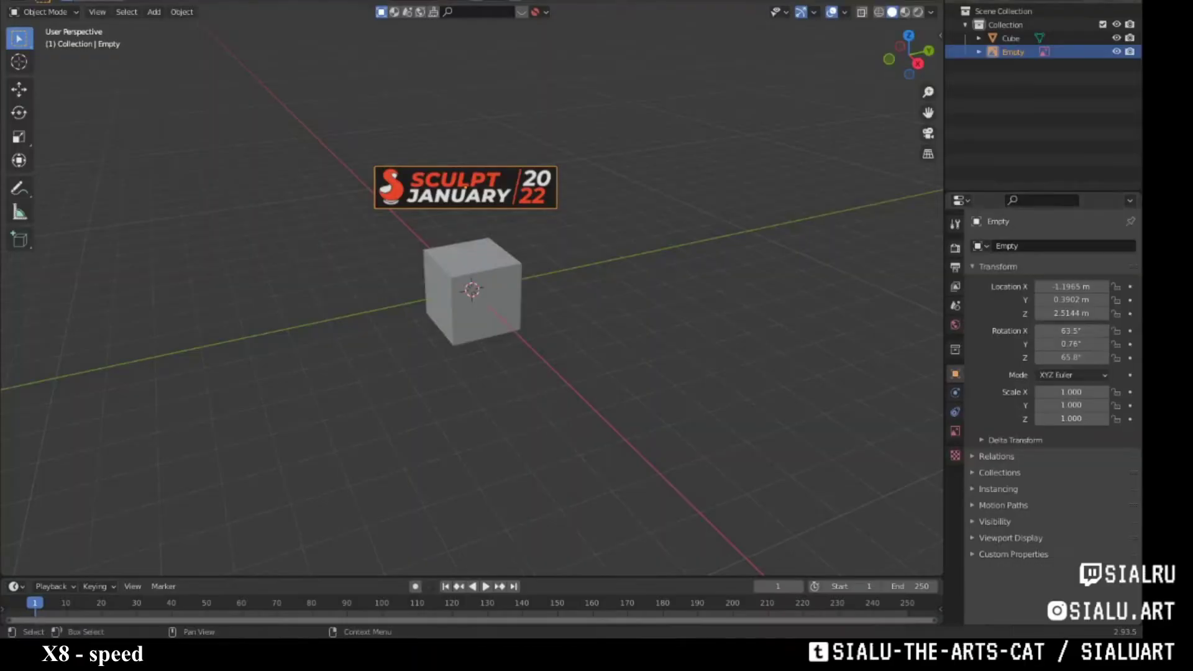
- Select and delete the default cube, then bring up the Add menu
click(491, 299)
key(Delete)
key(shift+a)
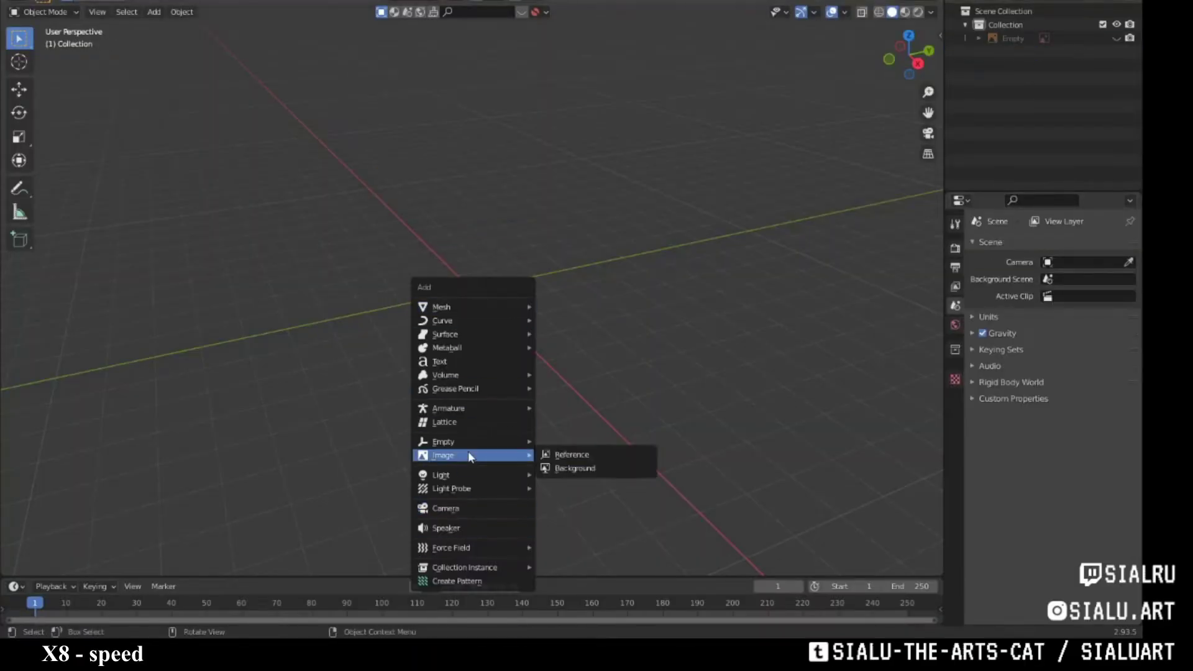
- Add an Archimedean spiral curve with 22 turns, 0.50 radius growth and 0.07 radius
click(591, 186)
click(56, 567)
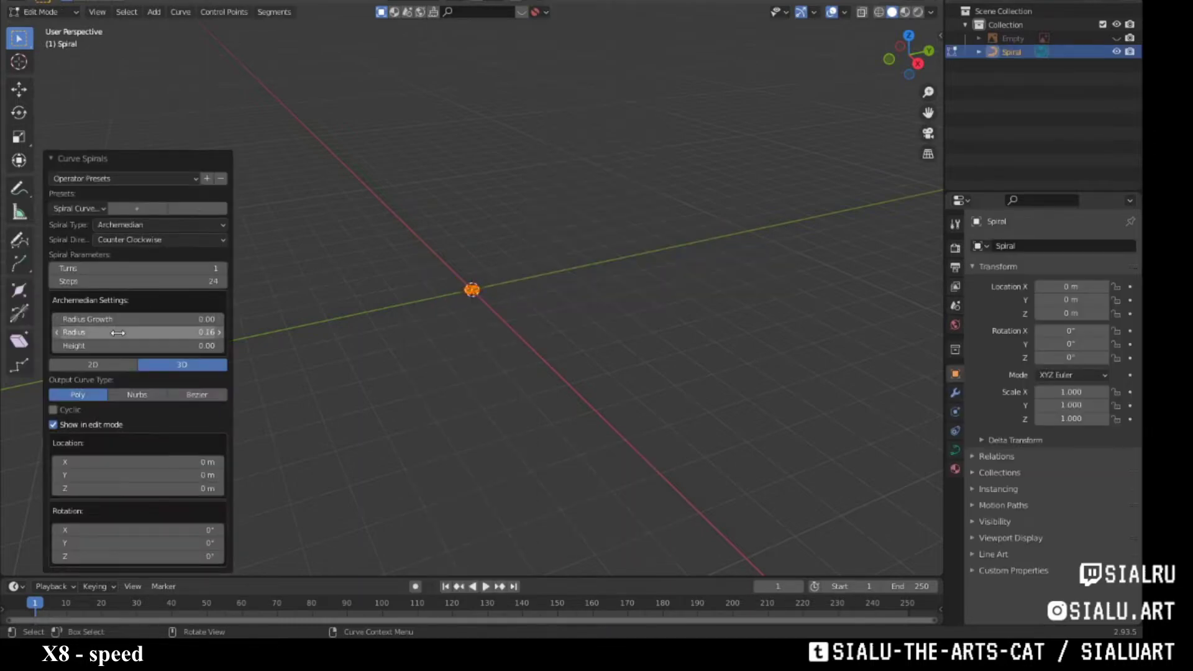
drag(108, 333, 100, 333)
drag(124, 268, 186, 268)
drag(124, 318, 168, 319)
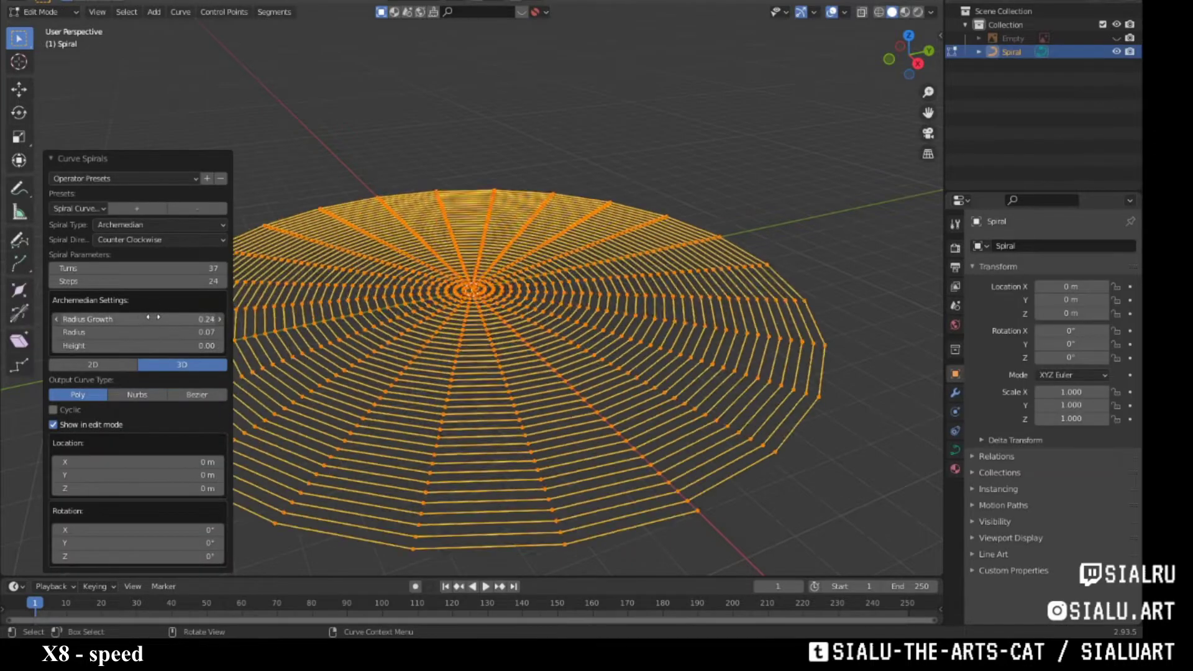
mouse_move(174, 268)
mouse_down()
mouse_move(141, 269)
mouse_move(180, 269)
mouse_move(186, 281)
mouse_move(121, 269)
mouse_up()
drag(137, 319, 130, 327)
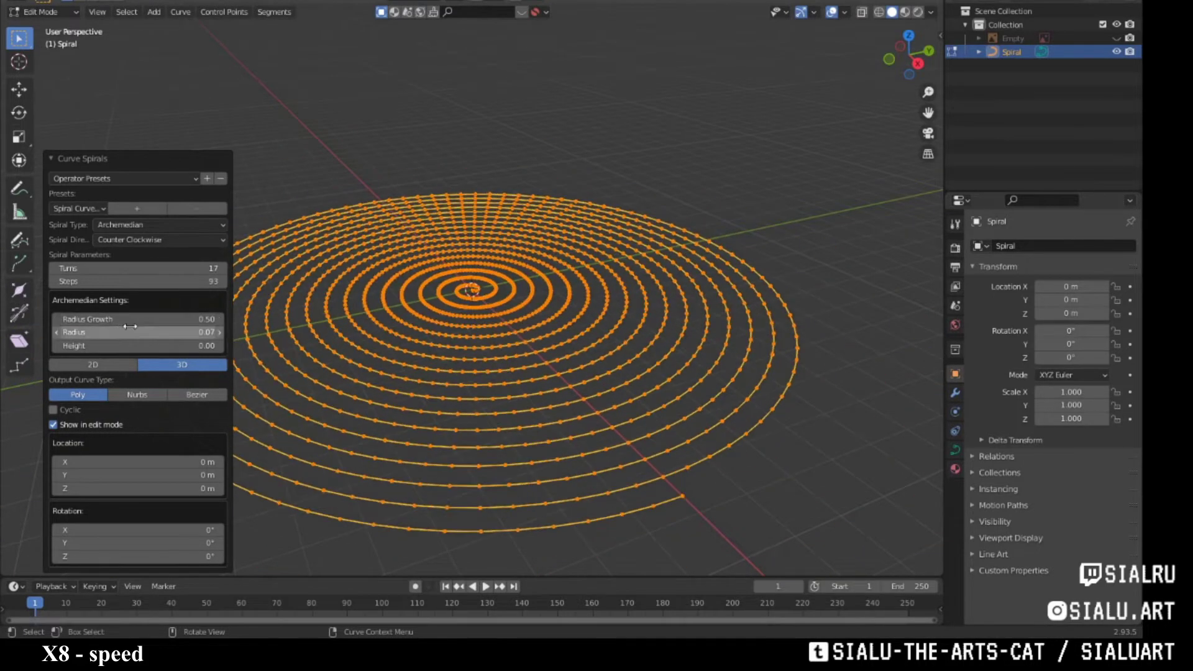
drag(124, 272, 146, 272)
mouse_move(435, 324)
middle_down()
mouse_move(472, 398)
mouse_move(490, 368)
mouse_move(375, 376)
middle_up()
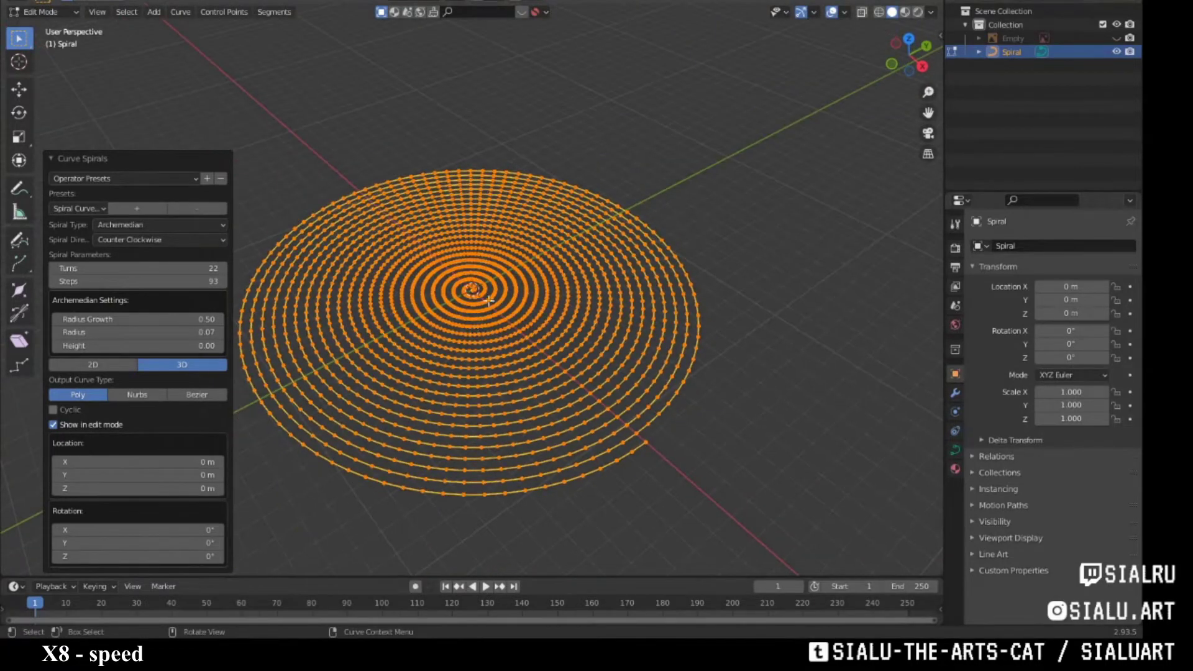
- Convert the spiral curve into a mesh
key(Tab)
right_click(457, 289)
click(550, 403)
- Extrude the spiral's vertices straight up along Z into a wall
key(Tab)
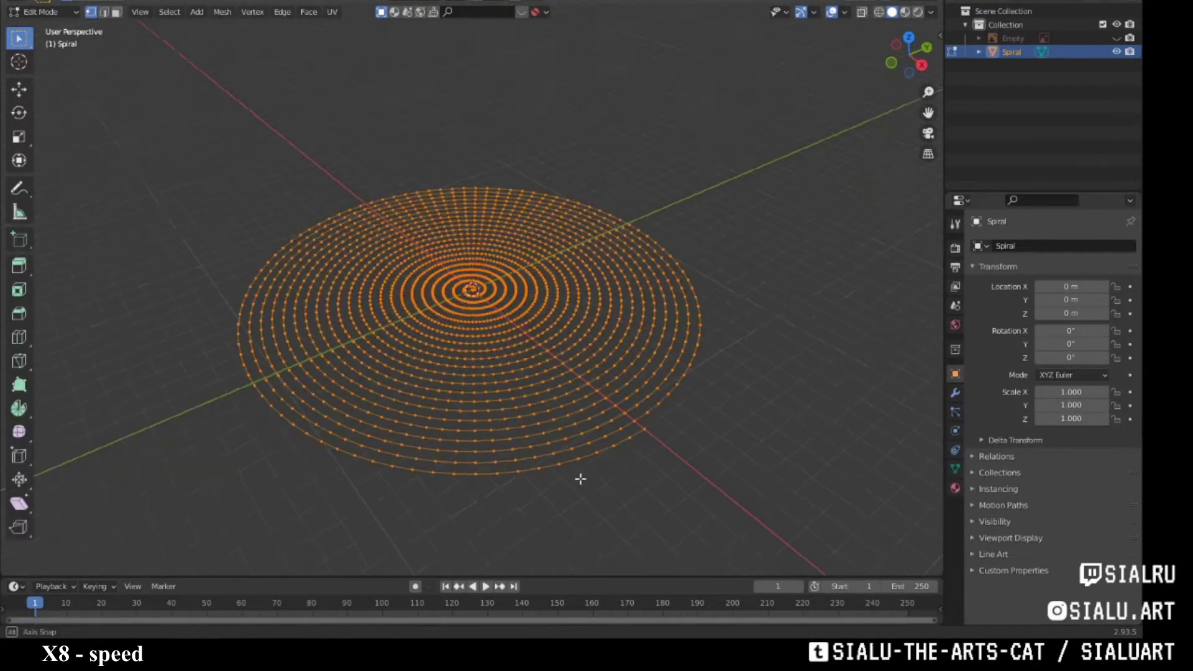
key(e)
key(z)
click(647, 432)
key(g)
key(z)
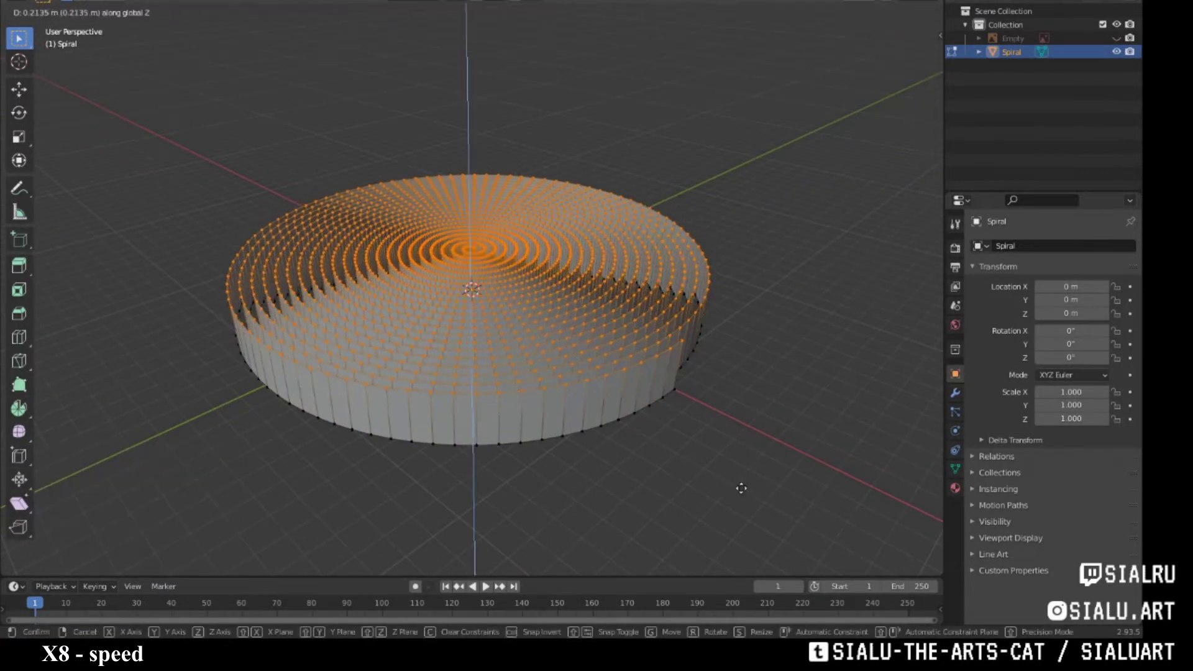
click(741, 485)
middle_drag(741, 485, 653, 493)
- Adjust the spiral wall height along Z to about 0.43 m
key(g)
key(z)
click(759, 487)
middle_drag(759, 487, 735, 448)
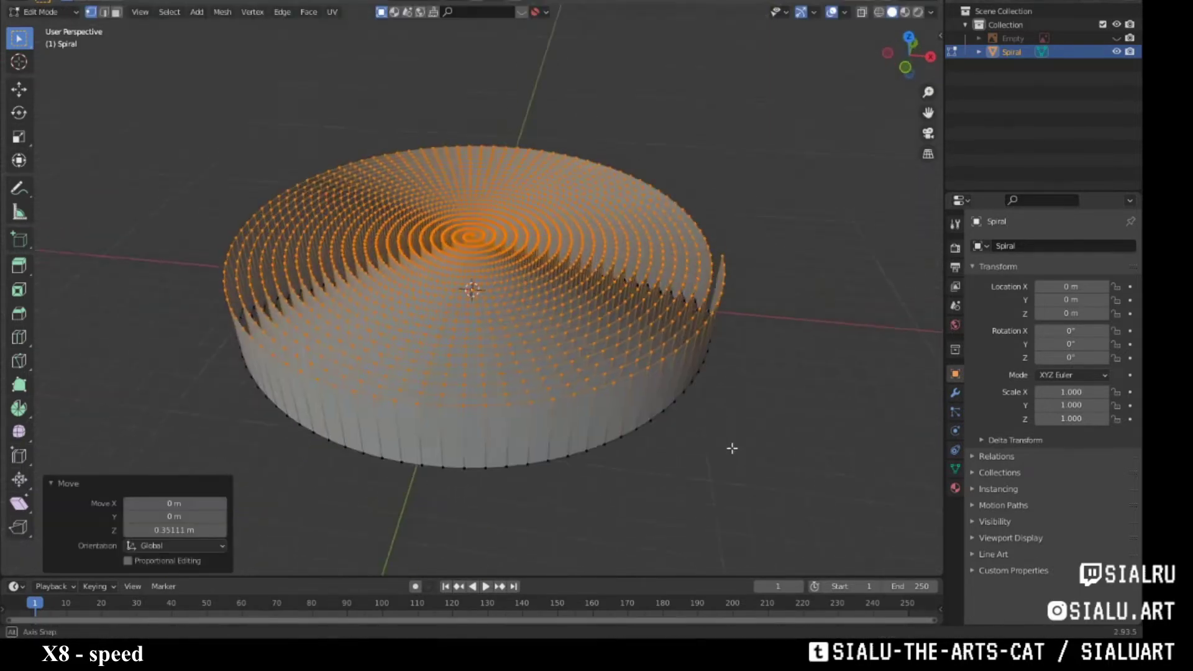
key(g)
key(z)
click(808, 507)
middle_drag(808, 507, 783, 491)
key(g)
key(z)
click(783, 485)
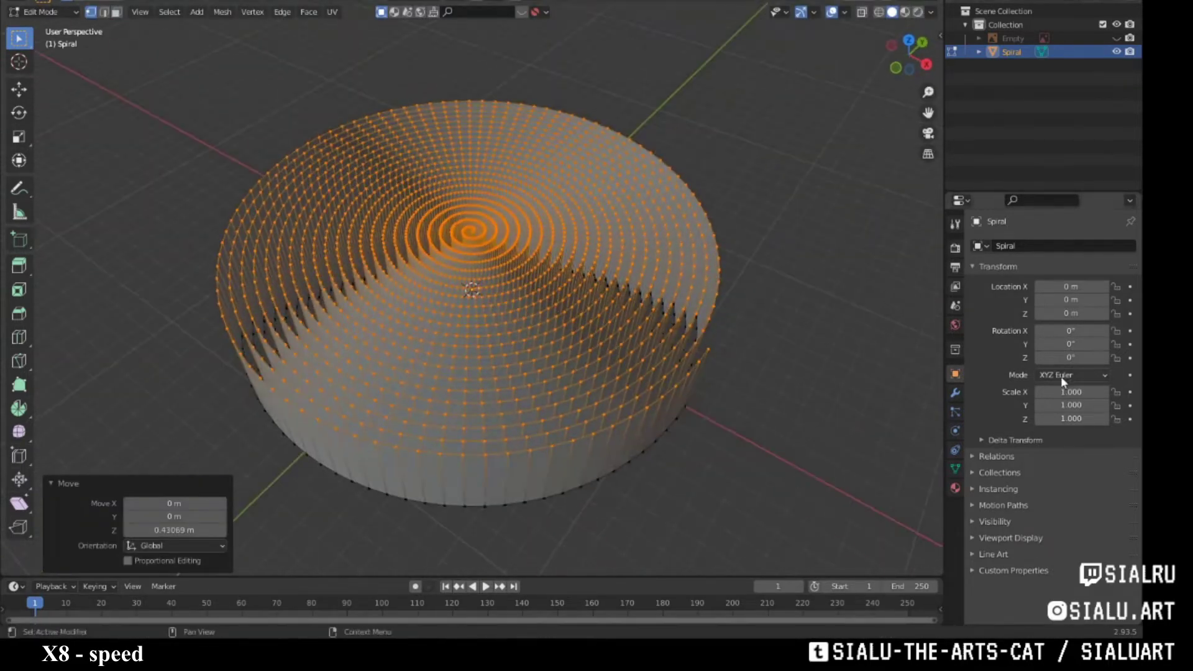
- Add a Solidify modifier with 0.42 m thickness so the spiral gaps close
click(956, 401)
click(1025, 246)
click(883, 480)
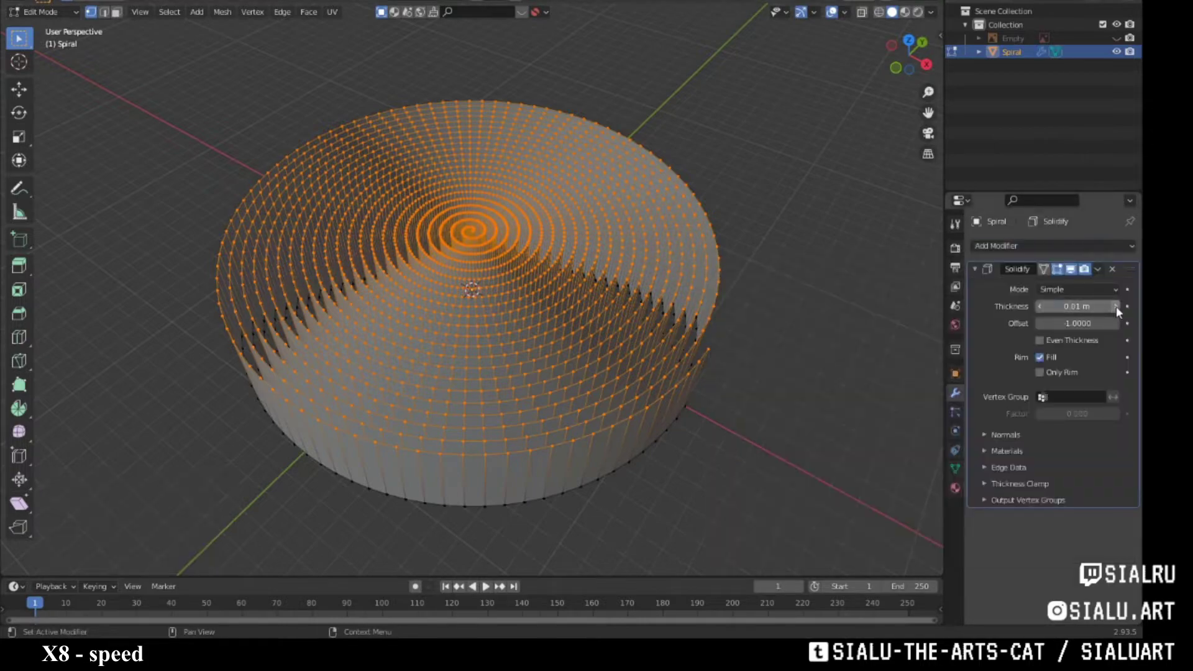
drag(1049, 307, 1094, 307)
middle_drag(659, 385, 637, 427)
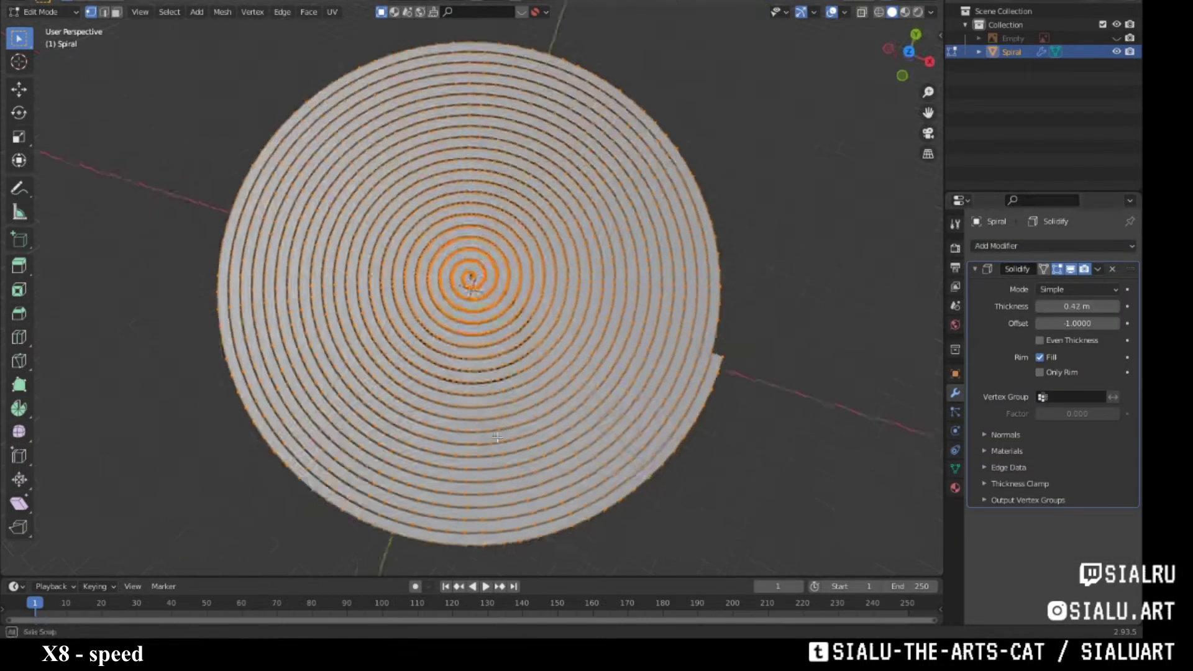
- Try the sculpt grab brush on the spiral from a top-down view, then return to Object Mode
key(ctrl+Tab)
key(g)
right_click(514, 321)
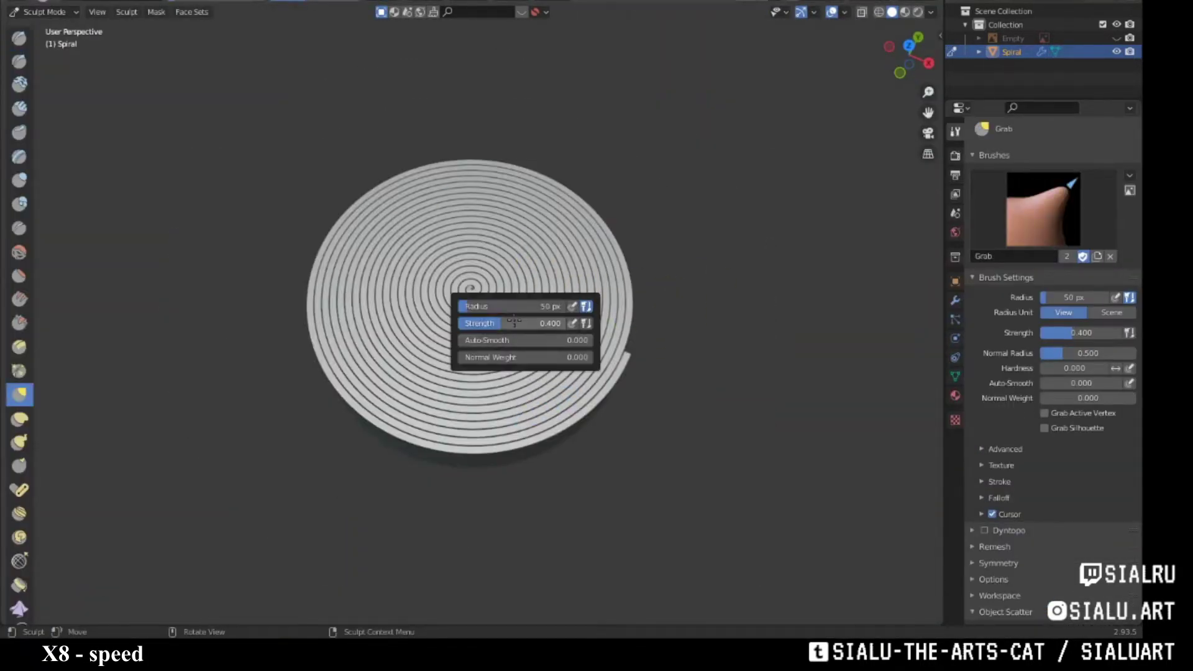
middle_drag(501, 194, 501, 405)
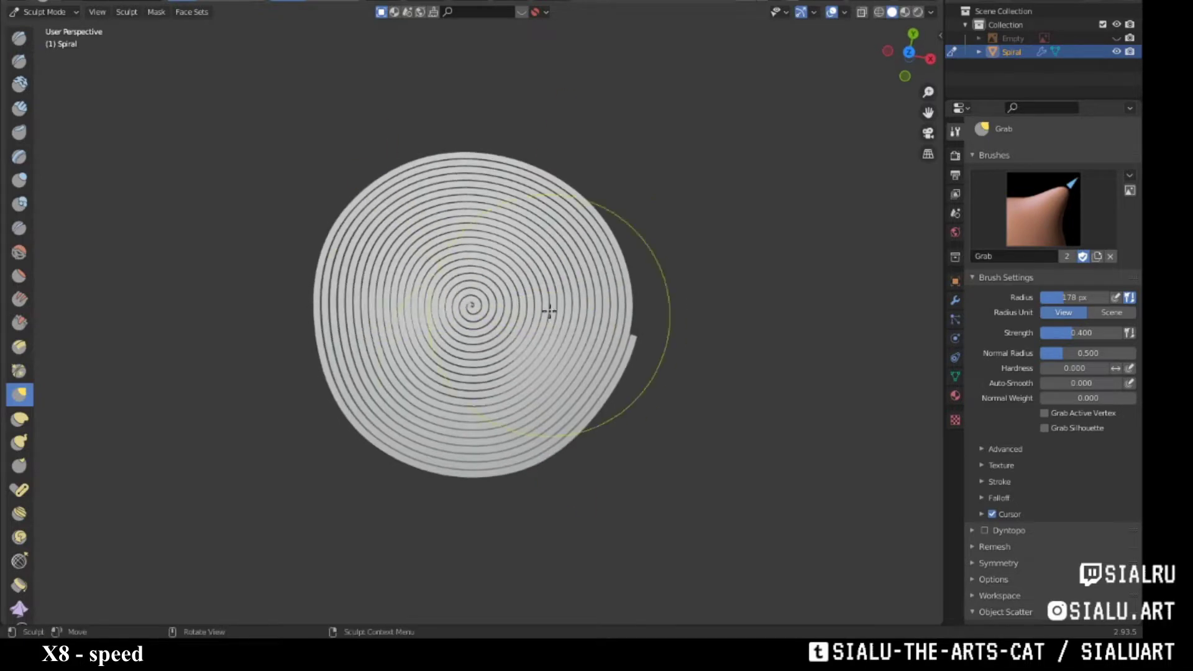
mouse_move(546, 309)
middle_down()
mouse_move(538, 388)
mouse_move(499, 269)
mouse_move(702, 320)
mouse_move(584, 347)
middle_up()
key(ctrl+Tab)
key(shift+a)
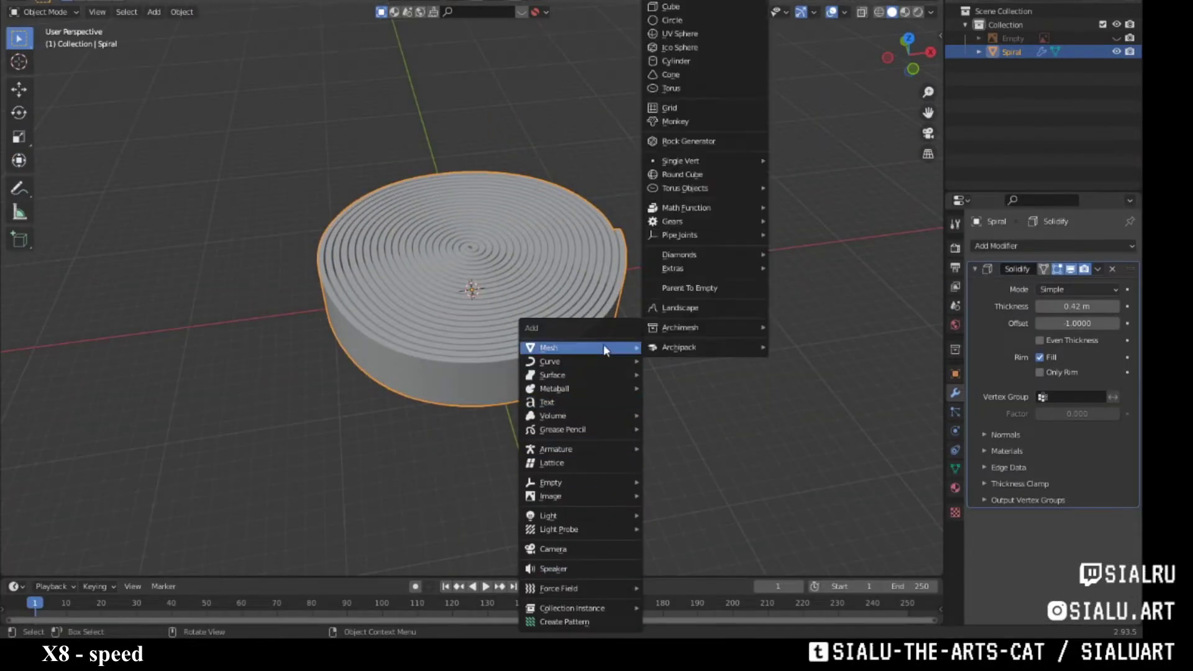
- Add a mesh circle and extrude its edge upward into a cylinder wall
click(685, 21)
mouse_move(685, 21)
middle_down()
mouse_move(583, 317)
mouse_move(613, 405)
middle_up()
key(s)
click(612, 333)
key(Tab)
key(e)
click(623, 371)
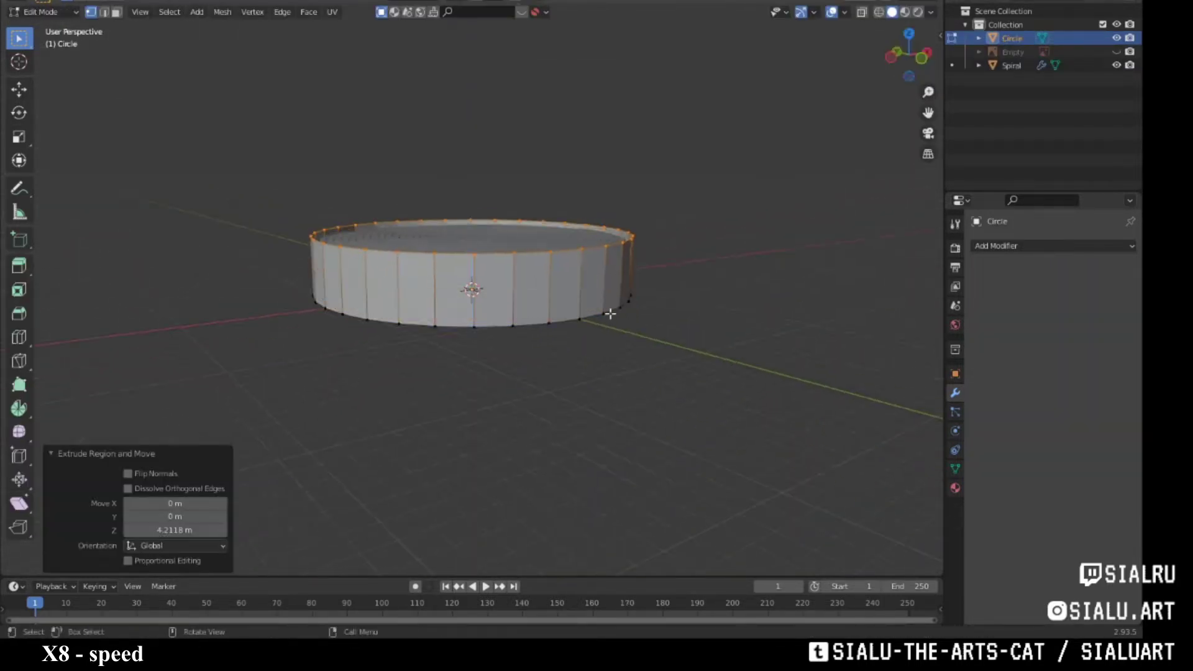
middle_drag(608, 312, 642, 288)
- Fill the cylinder's top with a face and flatten its height along Z
key(f)
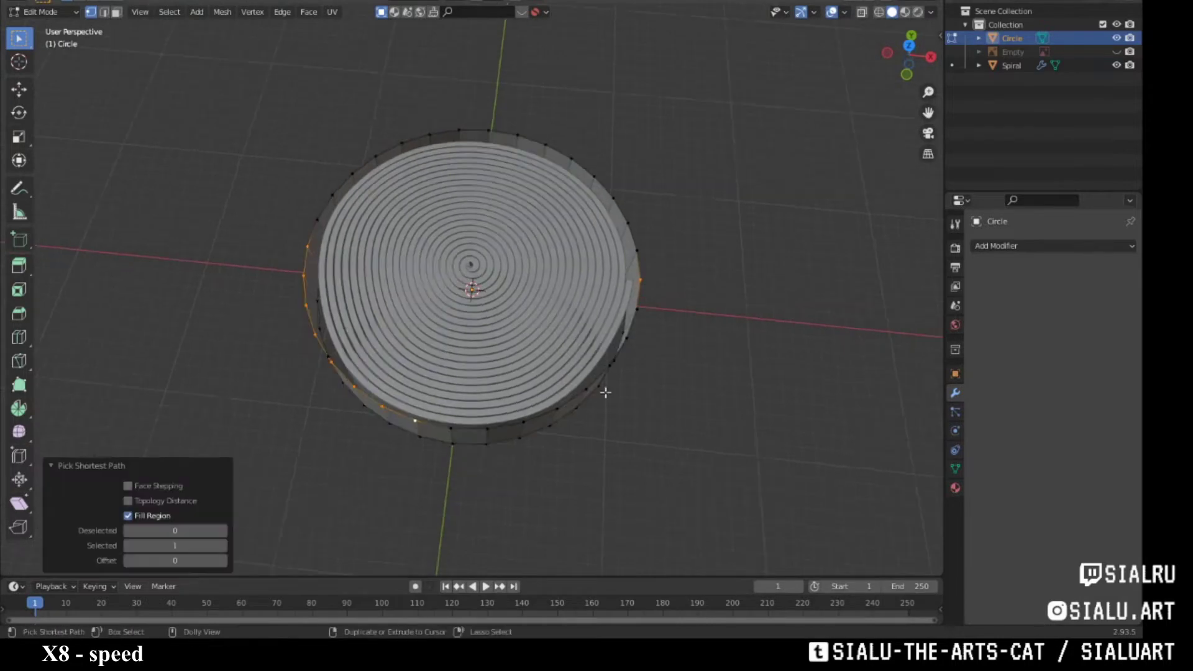
mouse_move(607, 392)
middle_down()
mouse_move(446, 184)
mouse_move(458, 111)
mouse_move(426, 215)
mouse_move(535, 410)
mouse_move(647, 400)
mouse_move(679, 347)
mouse_move(499, 239)
mouse_move(735, 307)
mouse_move(653, 315)
mouse_move(619, 349)
mouse_move(750, 328)
mouse_move(625, 341)
middle_up()
key(f)
key(f)
key(f)
key(f)
key(e)
key(s)
key(z)
click(757, 296)
- Extrude the top face and scale it inward to form an inset rim
key(s)
click(767, 319)
key(e)
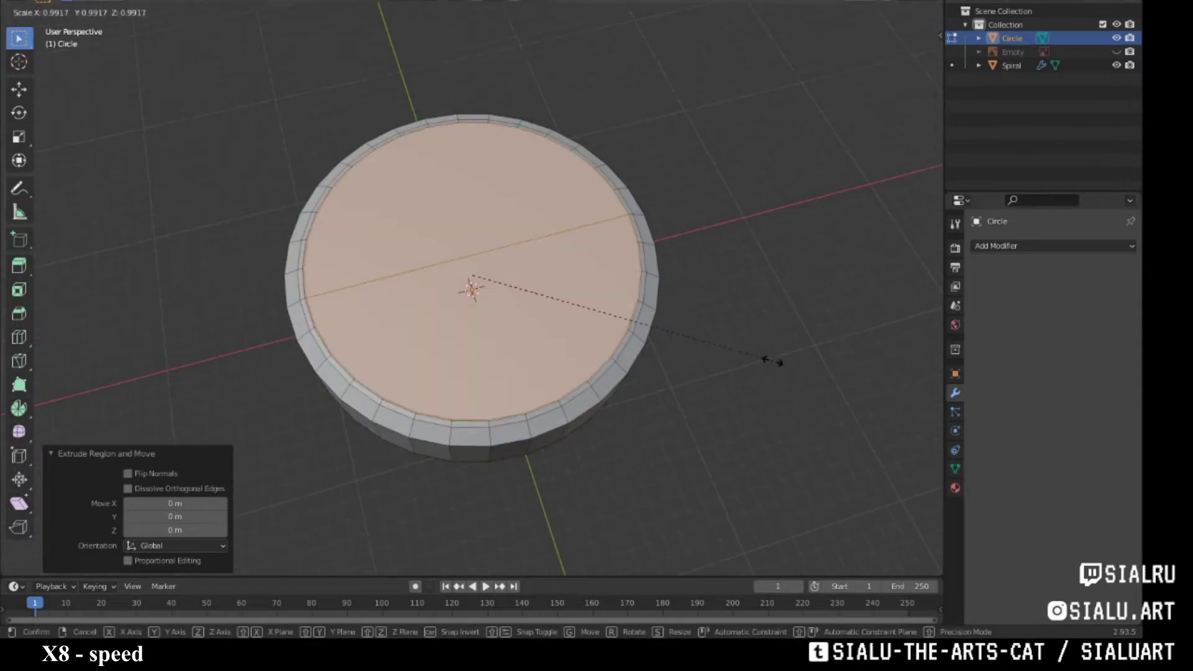
key(s)
click(586, 350)
key(KP_1)
key(KP_7)
key(s)
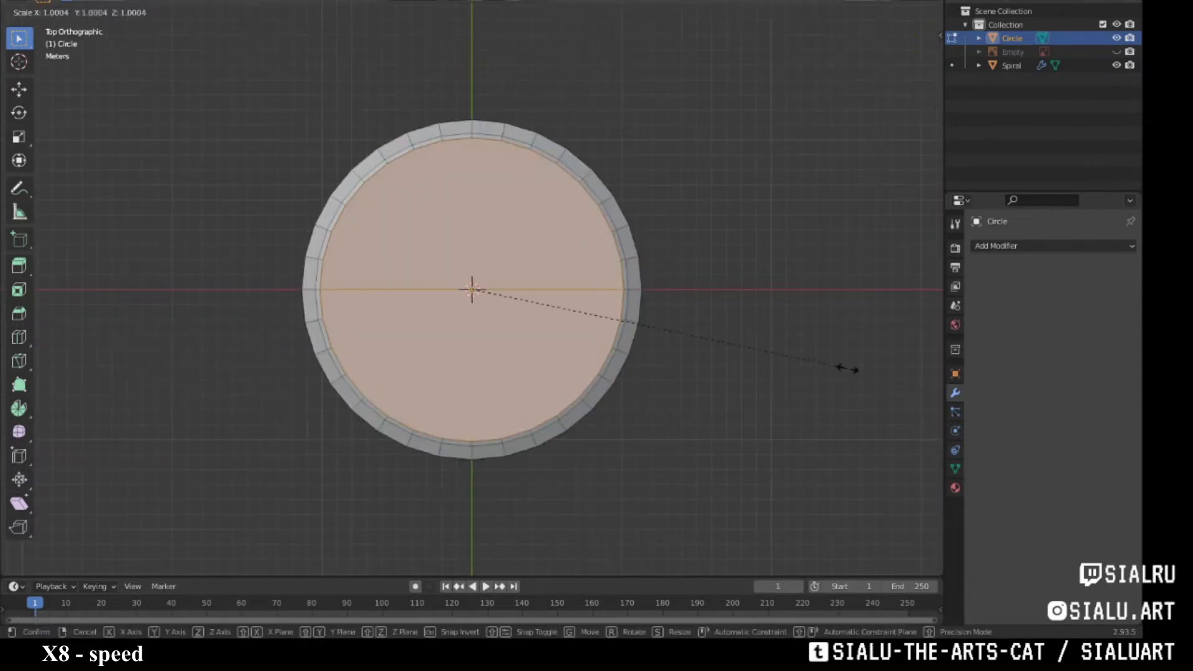
click(815, 371)
mouse_move(842, 416)
middle_down()
mouse_move(738, 351)
mouse_move(708, 404)
mouse_move(624, 364)
mouse_move(679, 386)
middle_up()
click(742, 345)
- Scale the case flatter along Z and leave Edit Mode
key(s)
key(z)
click(786, 373)
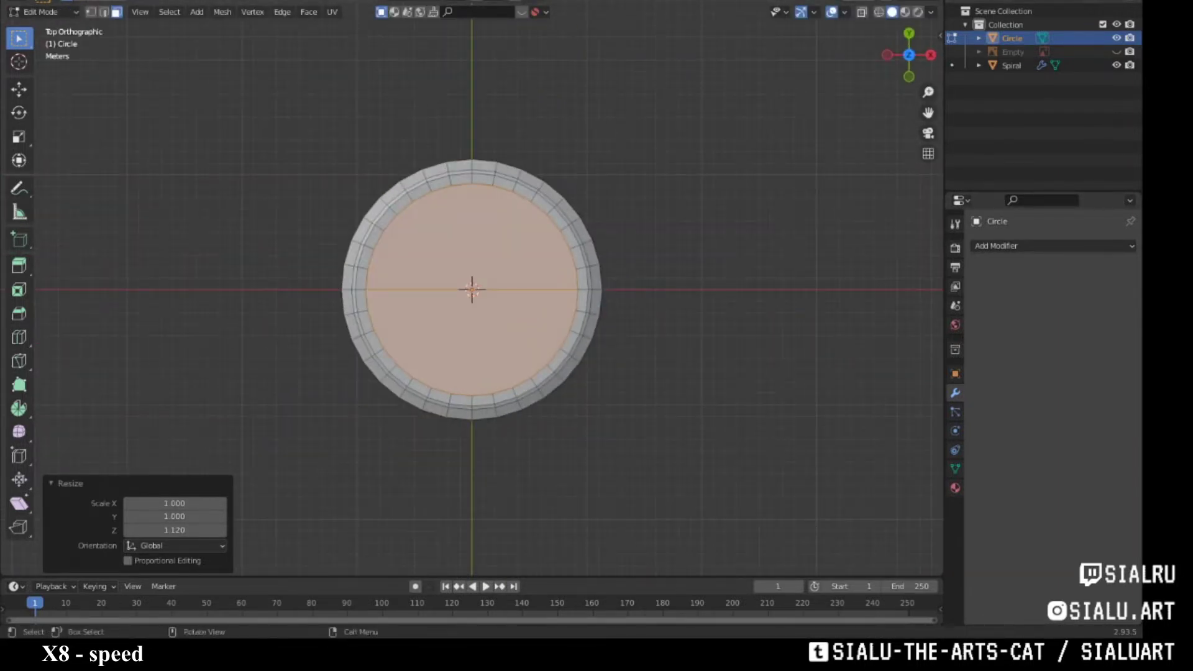
key(Tab)
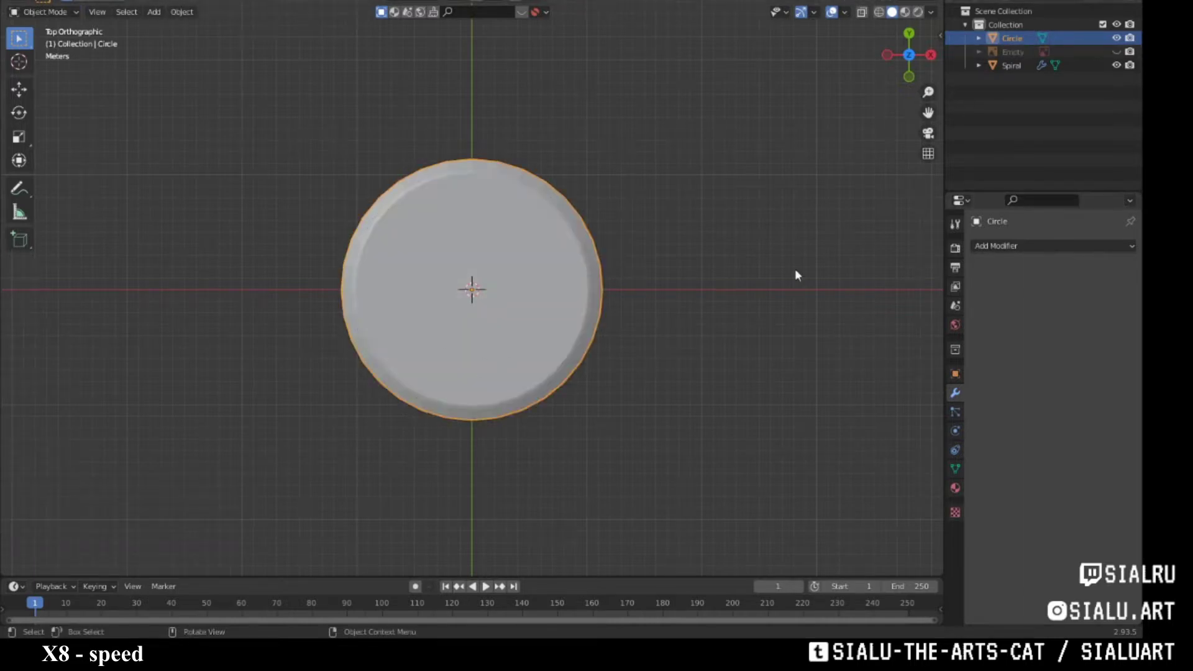
drag(797, 275, 724, 400)
- Move and scale the Hubba Bubba label reference image over the case and hide the spiral
key(g)
key(s)
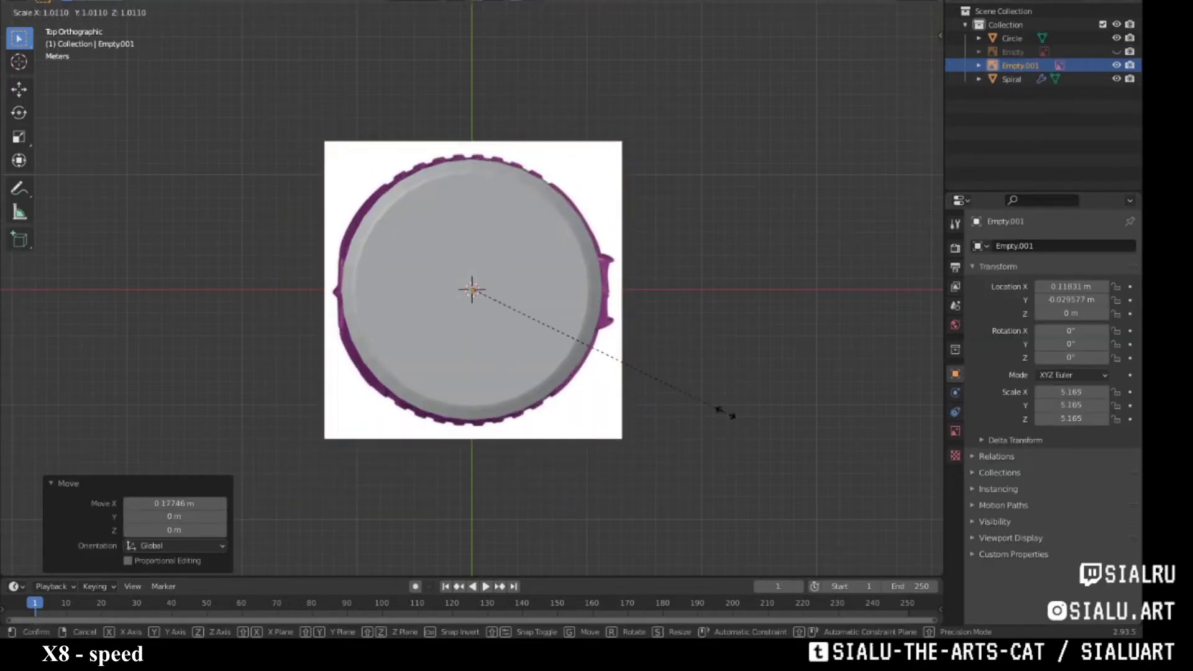
click(726, 413)
key(z)
click(720, 497)
click(1117, 79)
key(s)
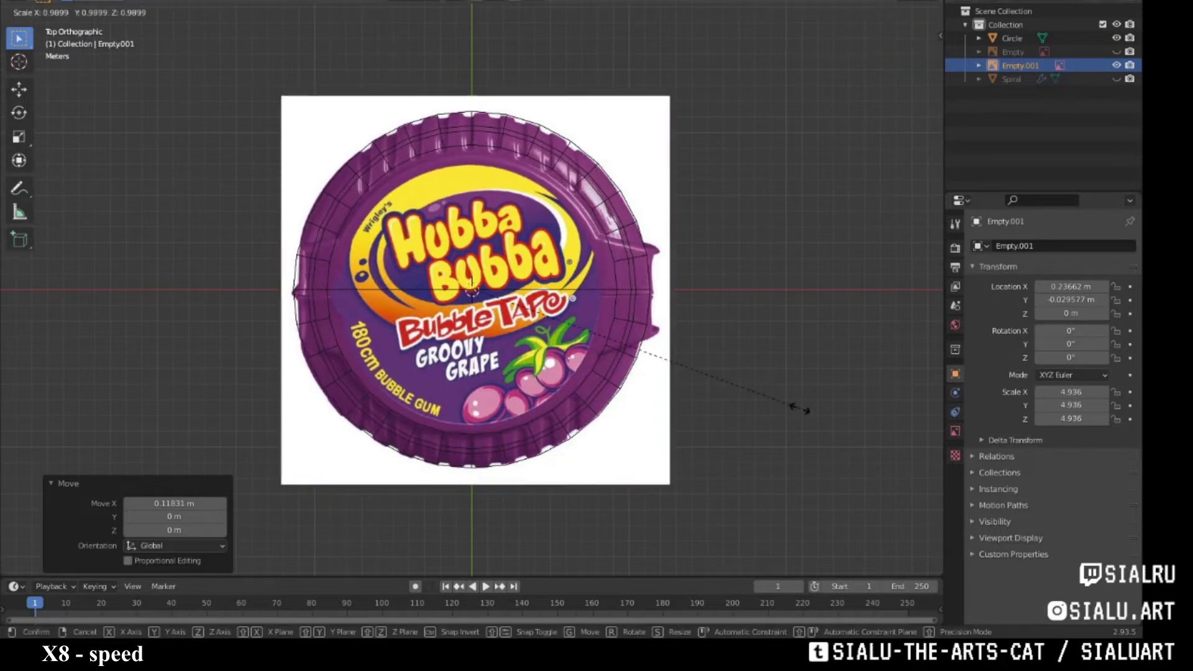
click(800, 408)
scroll(763, 415, up, 2)
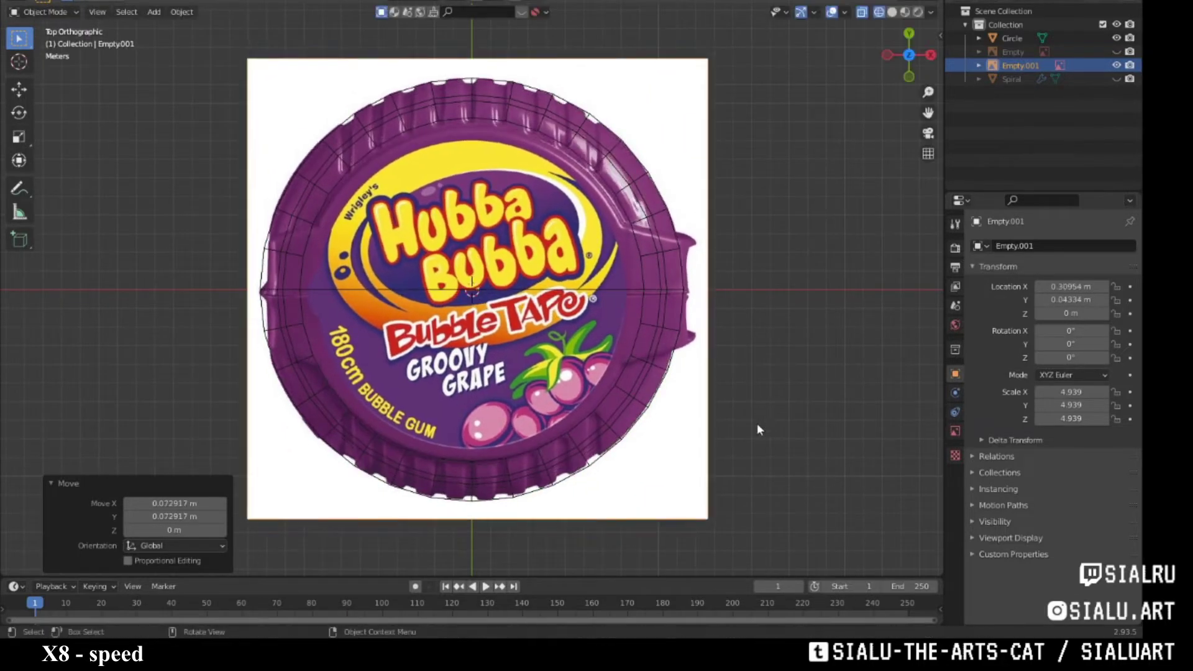
- Flatten the case along Z and scale it to 0.968 to match the label
click(618, 209)
key(Tab)
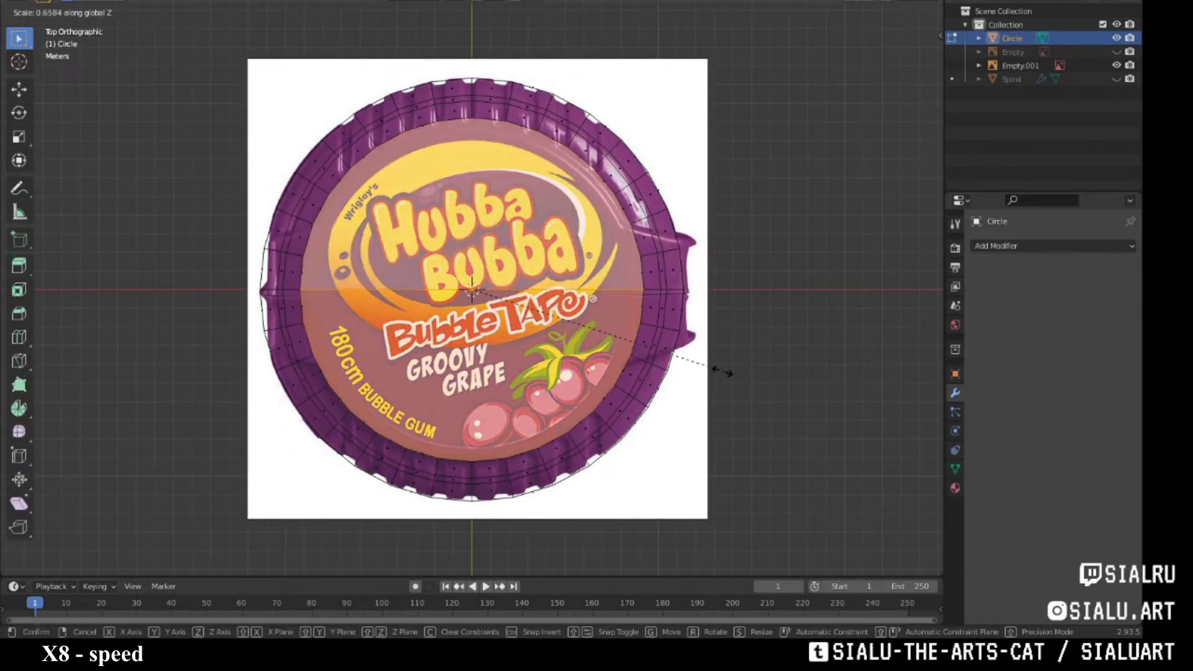
mouse_move(725, 368)
middle_down()
mouse_move(527, 175)
mouse_move(874, 457)
middle_up()
scroll(527, 174, up, 3)
scroll(528, 175, down, 2)
key(s)
key(z)
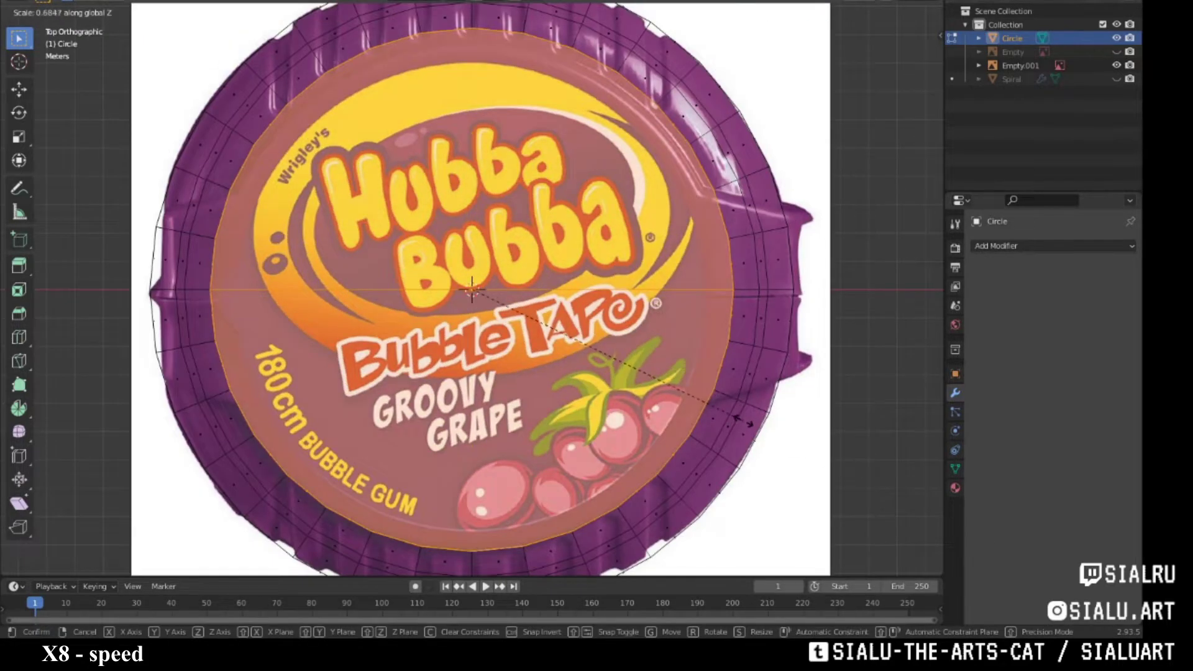
click(860, 477)
key(s)
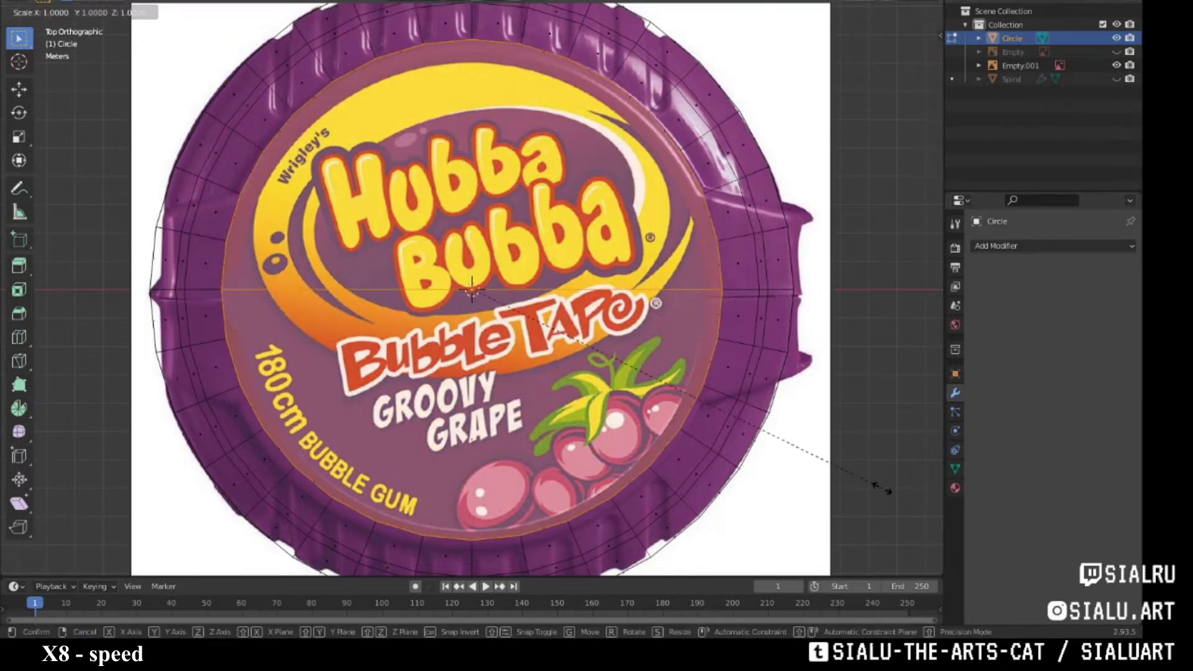
click(866, 486)
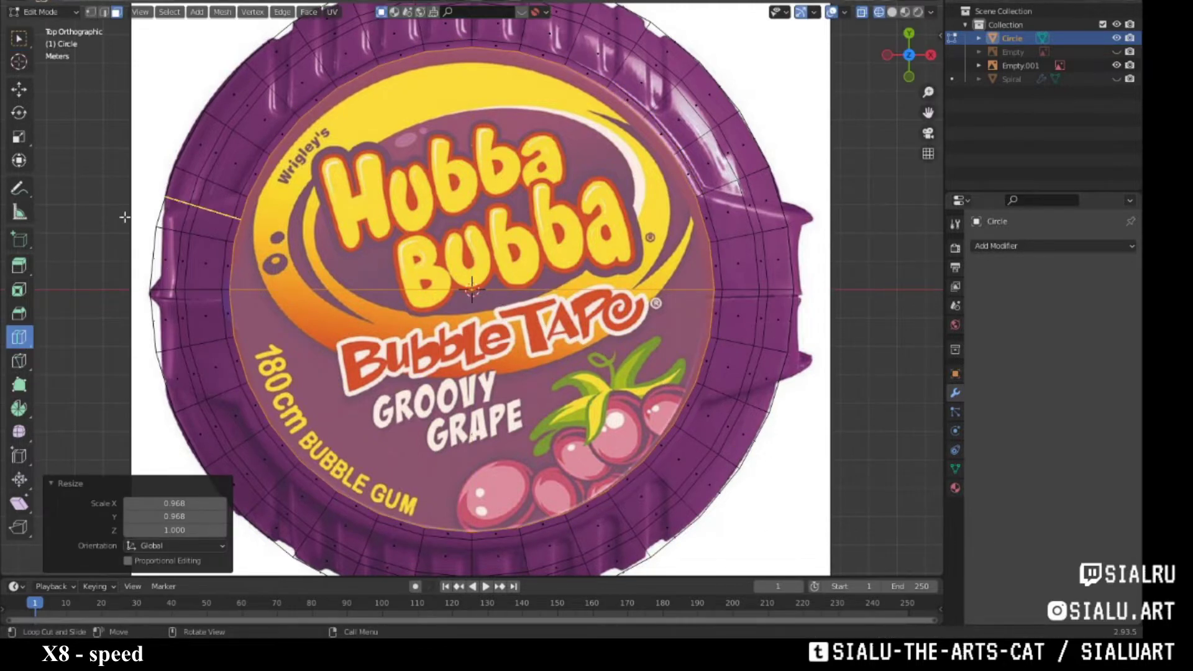
- Add several loop cuts across the left and right sides of the rim
drag(187, 211, 190, 215)
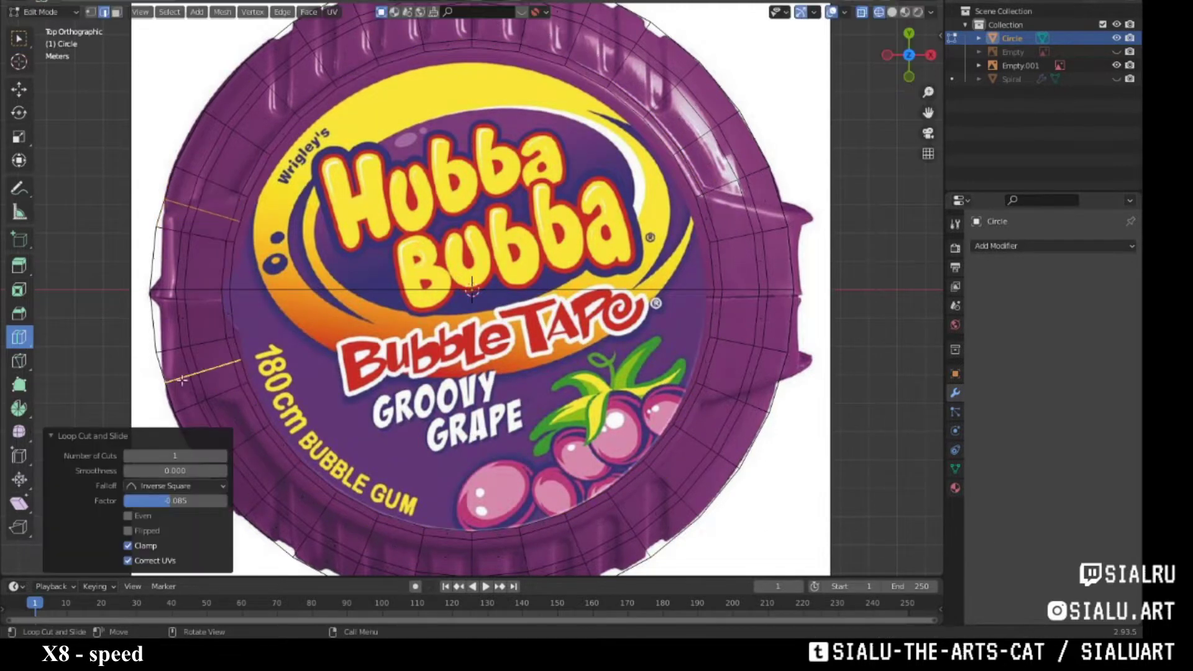
drag(181, 381, 188, 368)
drag(764, 370, 765, 371)
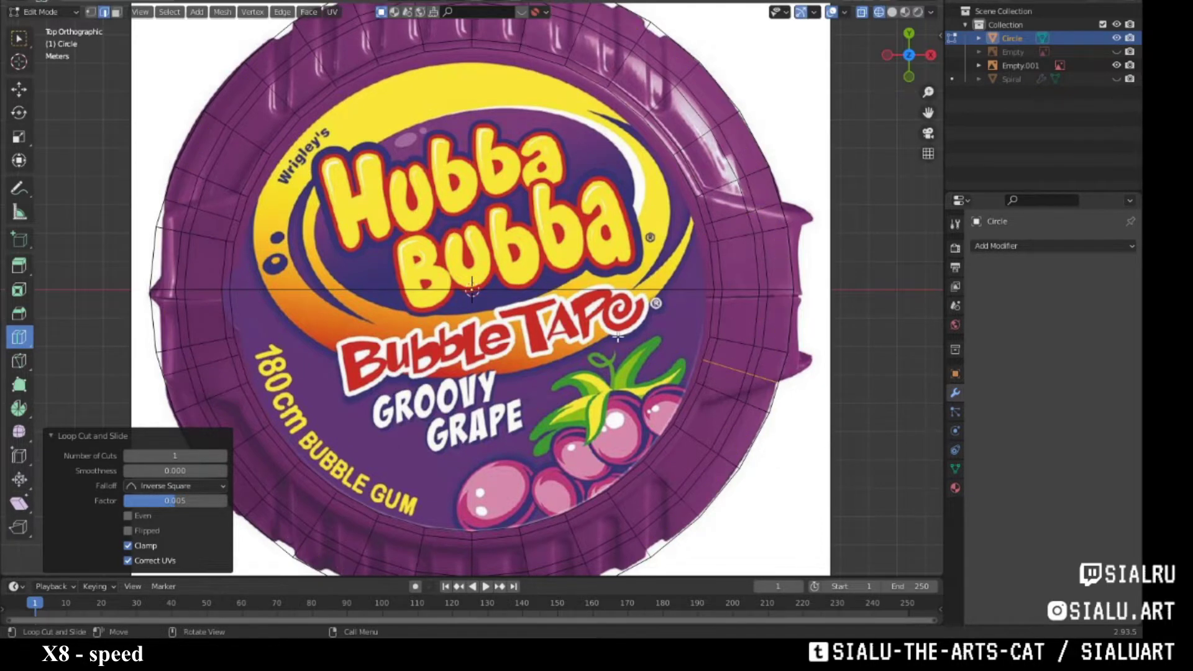
drag(247, 397, 250, 401)
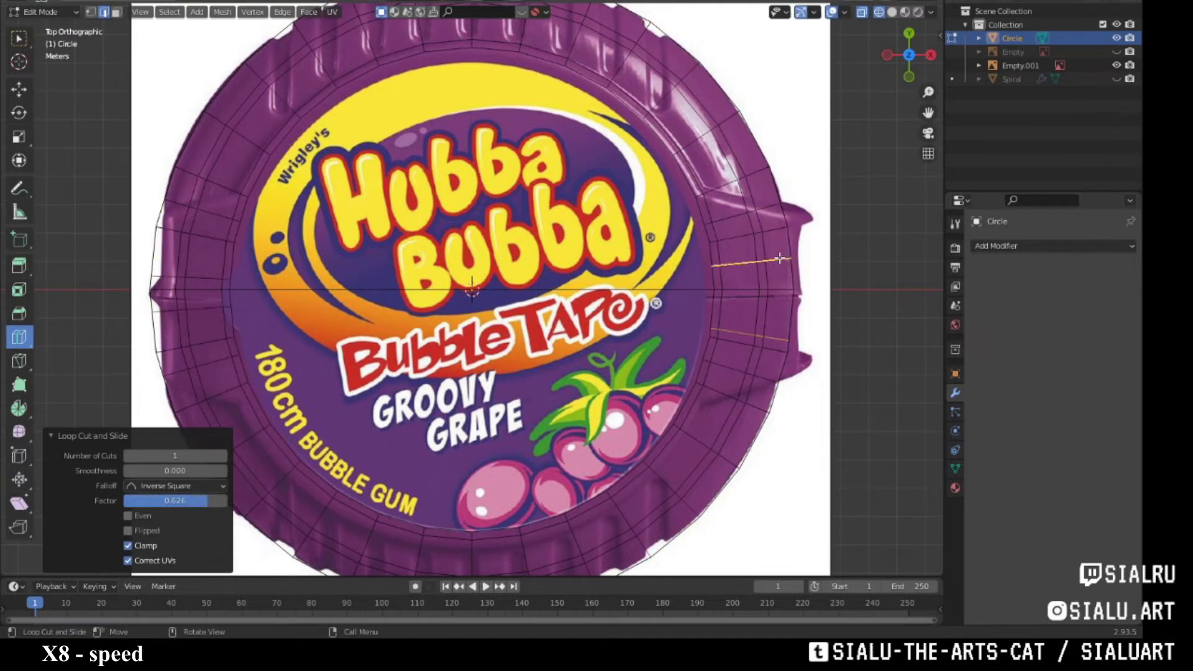
drag(740, 250, 734, 249)
scroll(557, 369, down, 1)
middle_drag(818, 299, 560, 310)
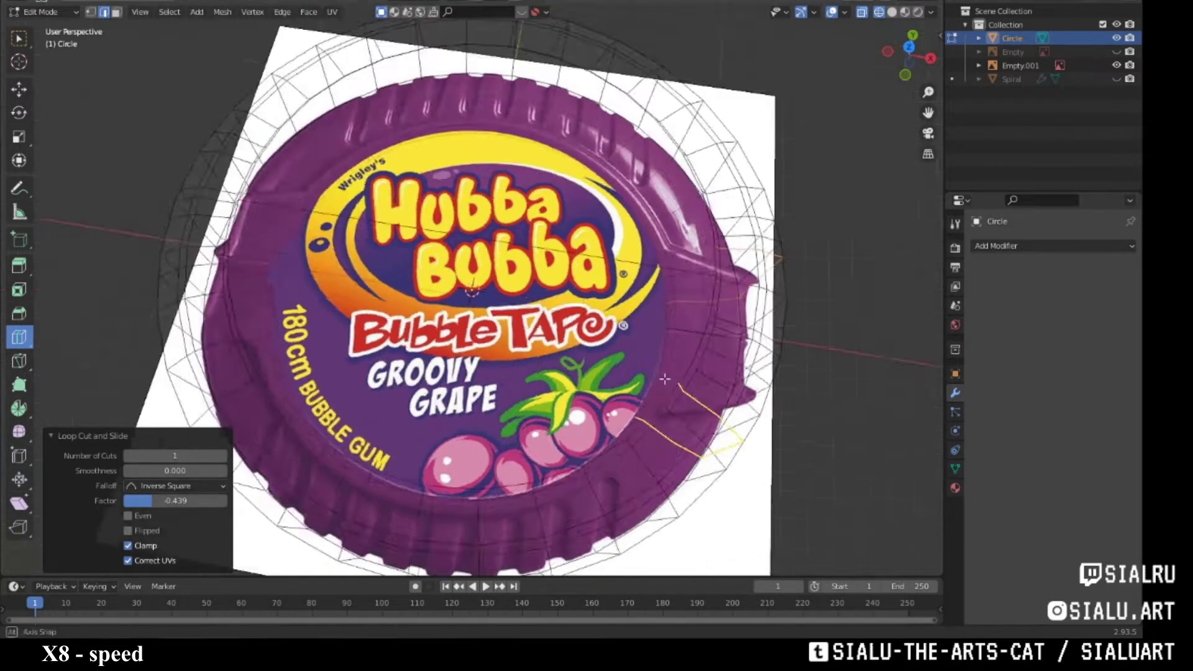
key(KP_7)
scroll(278, 268, up, 2)
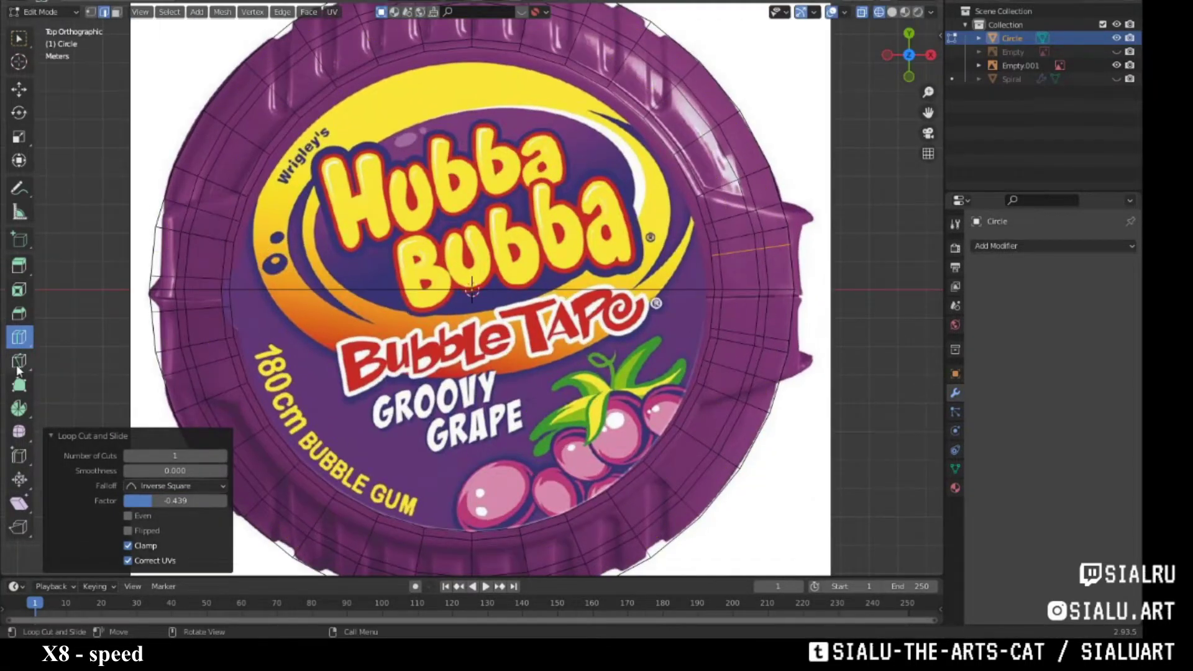
- Knife-cut around the upper-left rim tab and apply the cut
click(152, 210)
key(Return)
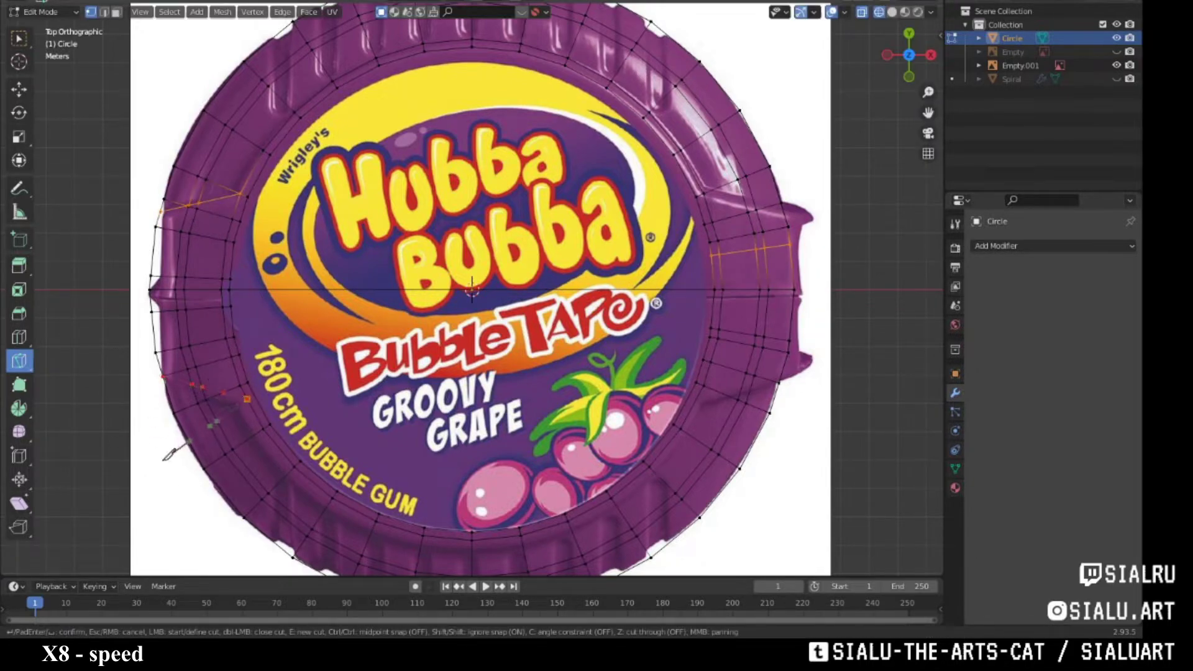
mouse_move(167, 453)
middle_down()
mouse_move(492, 248)
mouse_move(611, 257)
middle_up()
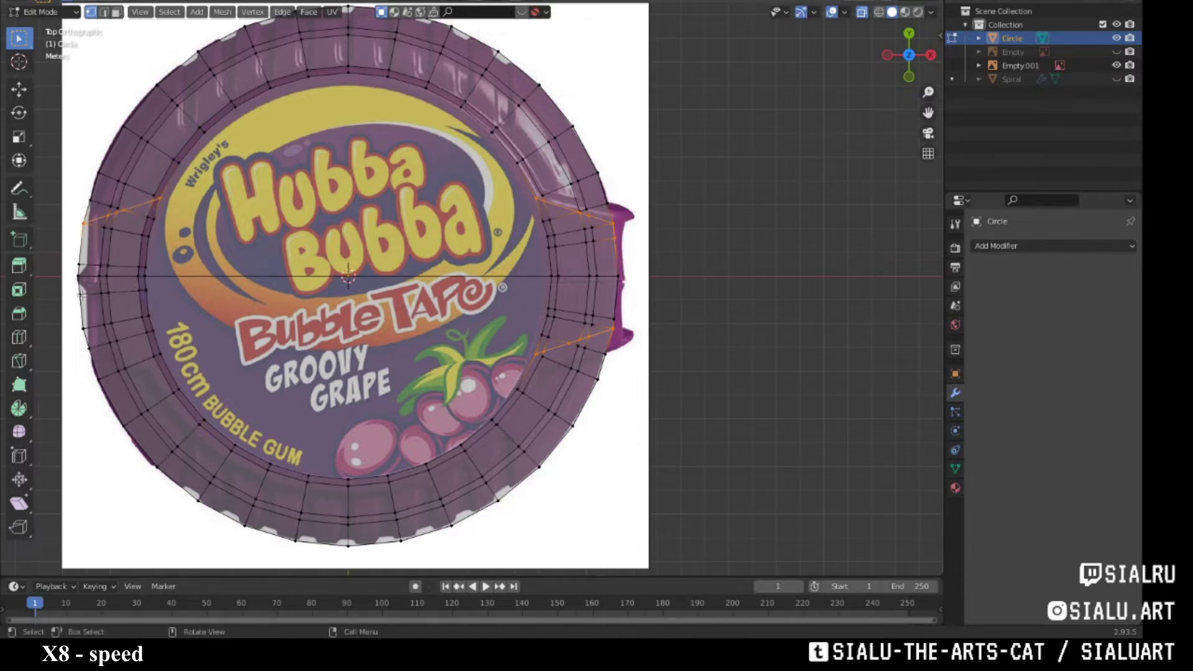
- Hide the Empty.001 reference and knife-cut the rim from the bottom view
click(1021, 65)
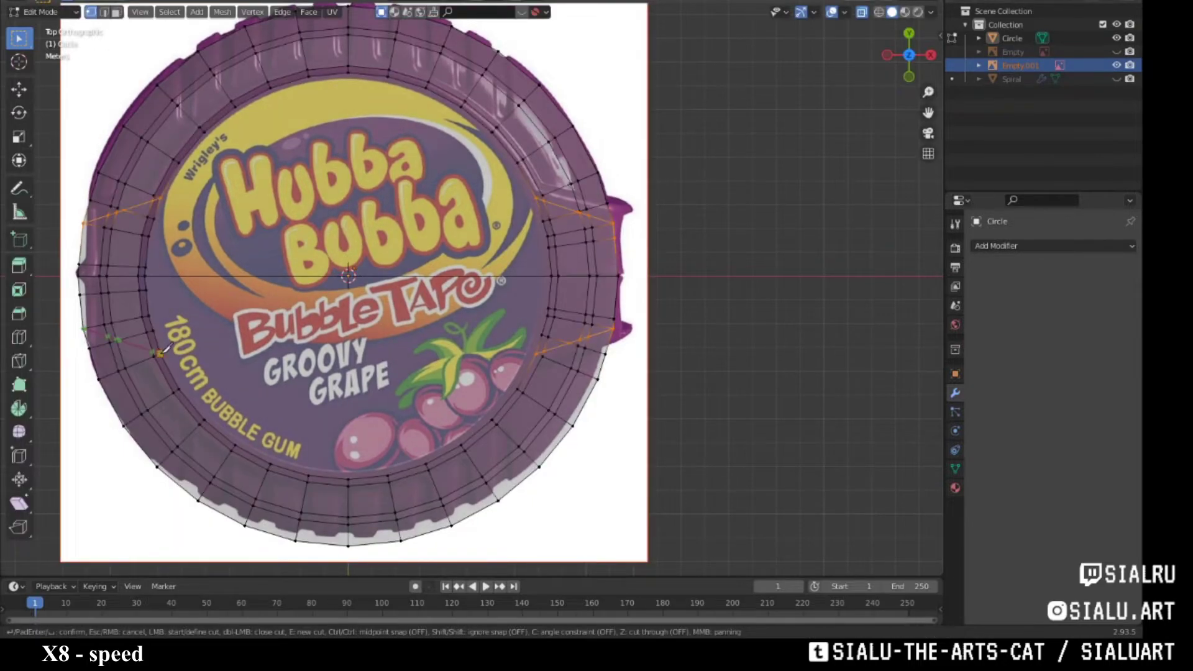
middle_drag(222, 384, 373, 311)
key(h)
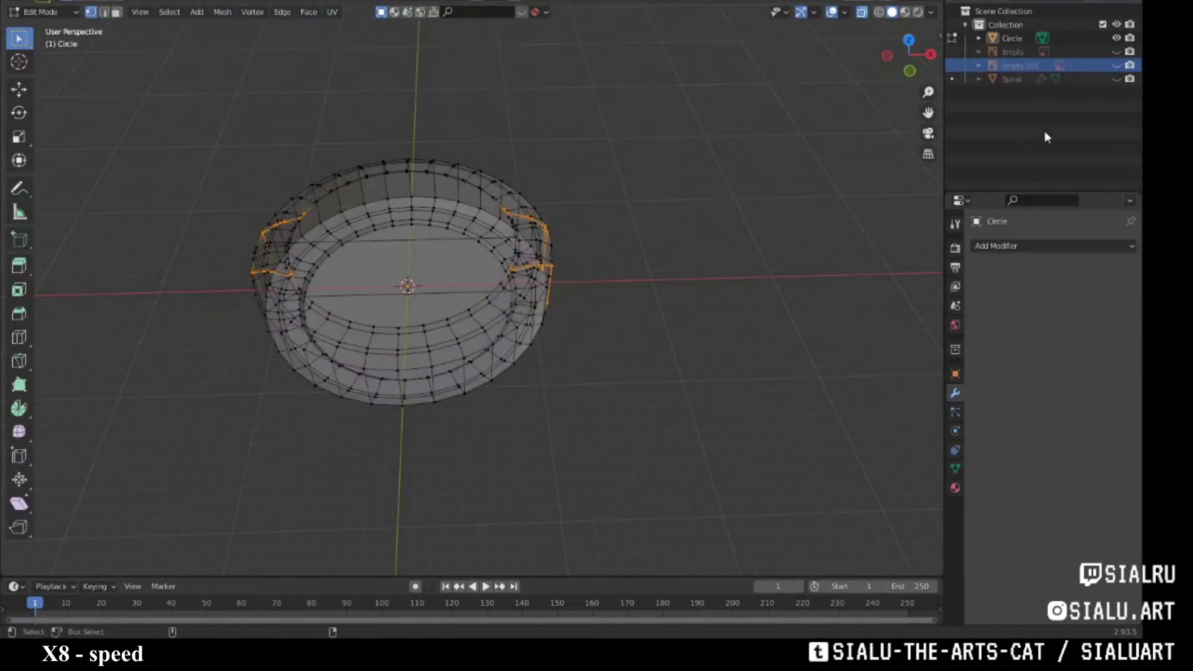
key(ctrl+KP_7)
scroll(541, 307, up, 6)
key(k)
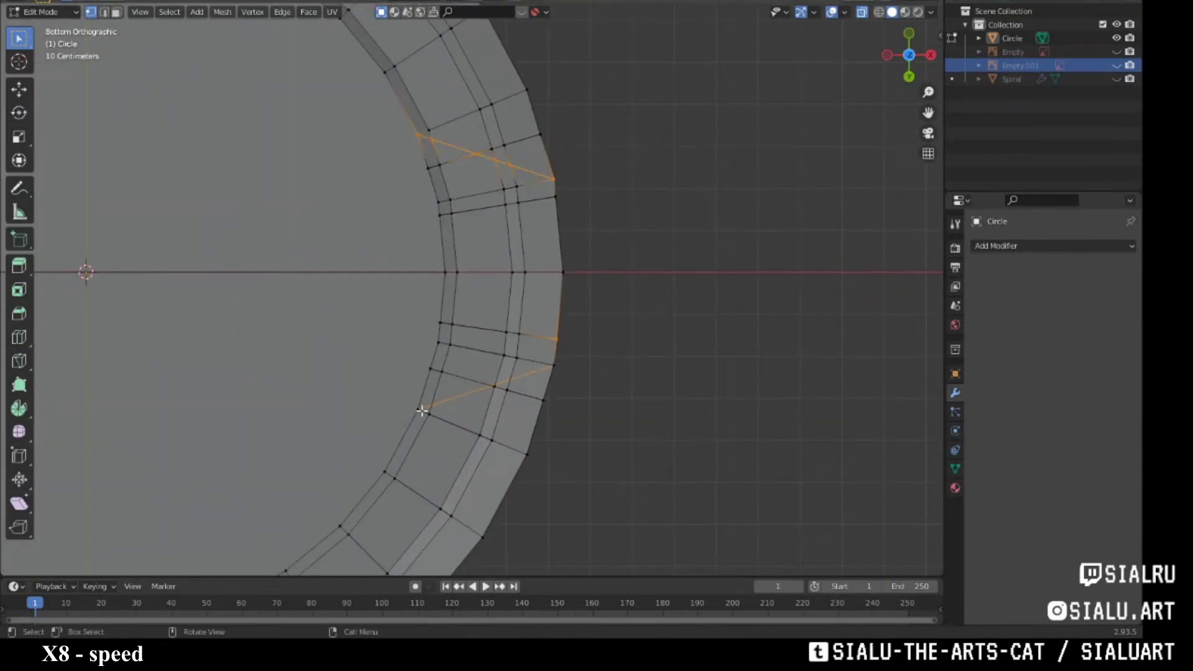
shift+middle_drag(402, 348, 488, 136)
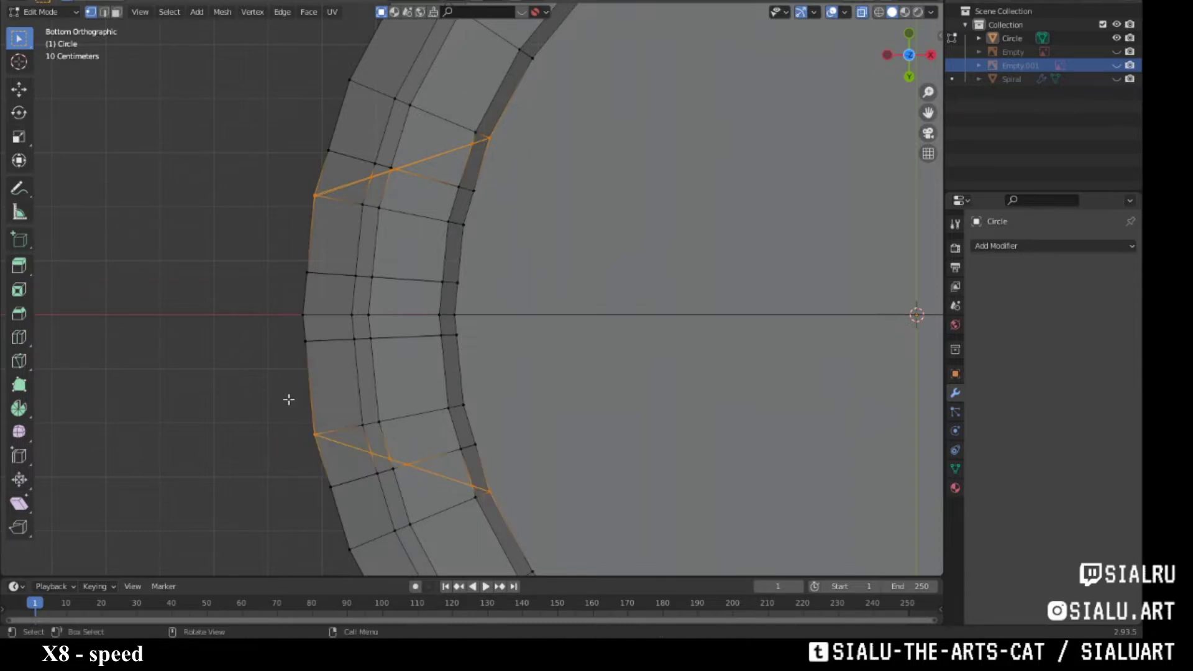
mouse_move(288, 399)
middle_down()
mouse_move(480, 320)
mouse_move(560, 319)
mouse_move(495, 288)
mouse_move(348, 332)
mouse_move(400, 280)
mouse_move(586, 347)
mouse_move(714, 240)
mouse_move(666, 331)
mouse_move(447, 404)
mouse_move(267, 541)
mouse_move(435, 373)
mouse_move(531, 318)
middle_up()
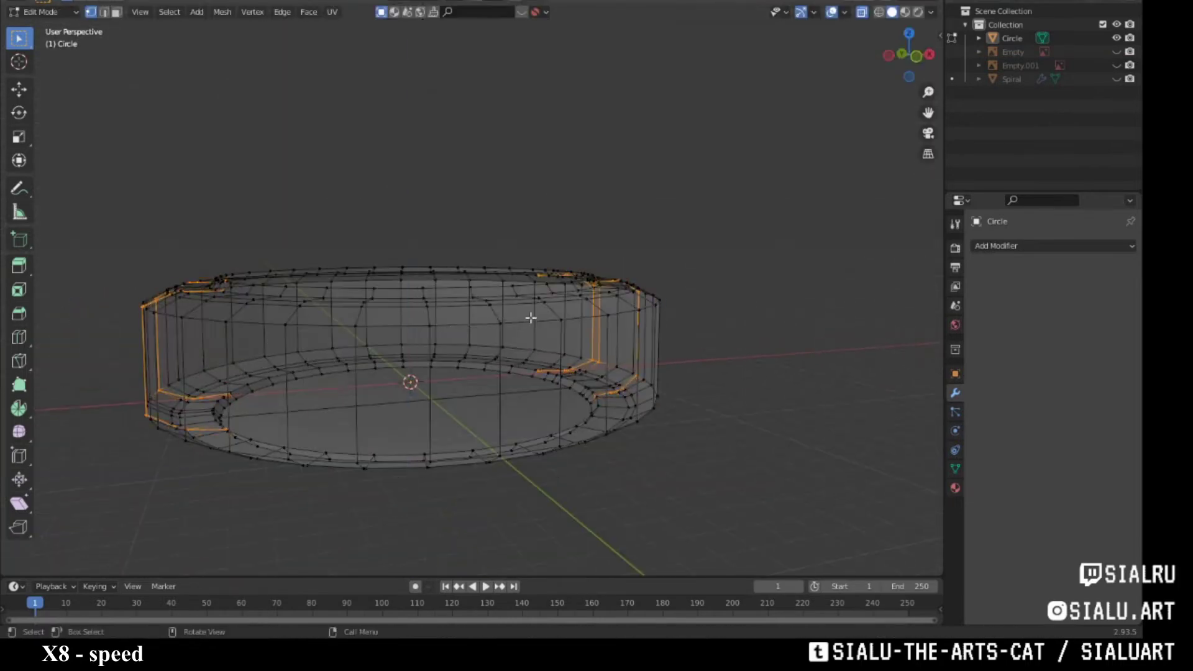
key(KP_1)
- Scale the side tab faces slightly taller along Z
key(s)
key(z)
click(787, 222)
mouse_move(786, 222)
middle_down()
mouse_move(671, 244)
mouse_move(522, 392)
mouse_move(560, 424)
middle_up()
key(KP_7)
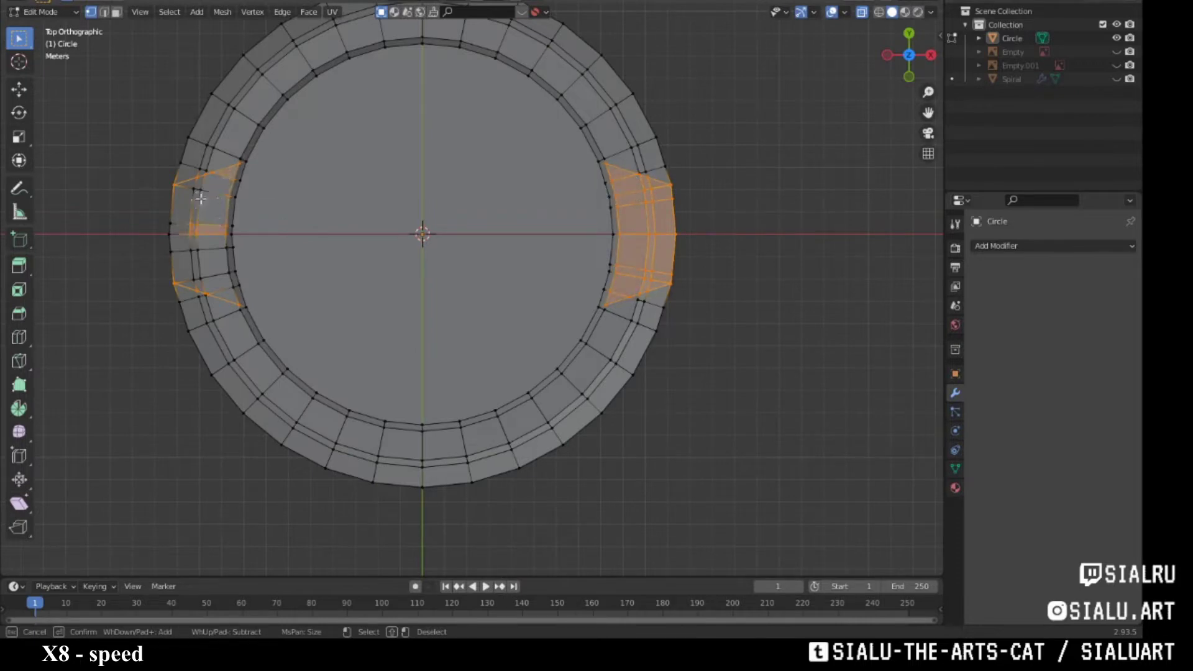
key(Escape)
mouse_move(226, 281)
middle_down()
mouse_move(530, 298)
mouse_move(631, 336)
mouse_move(500, 326)
mouse_move(510, 292)
middle_up()
key(s)
key(z)
click(530, 299)
key(alt+z)
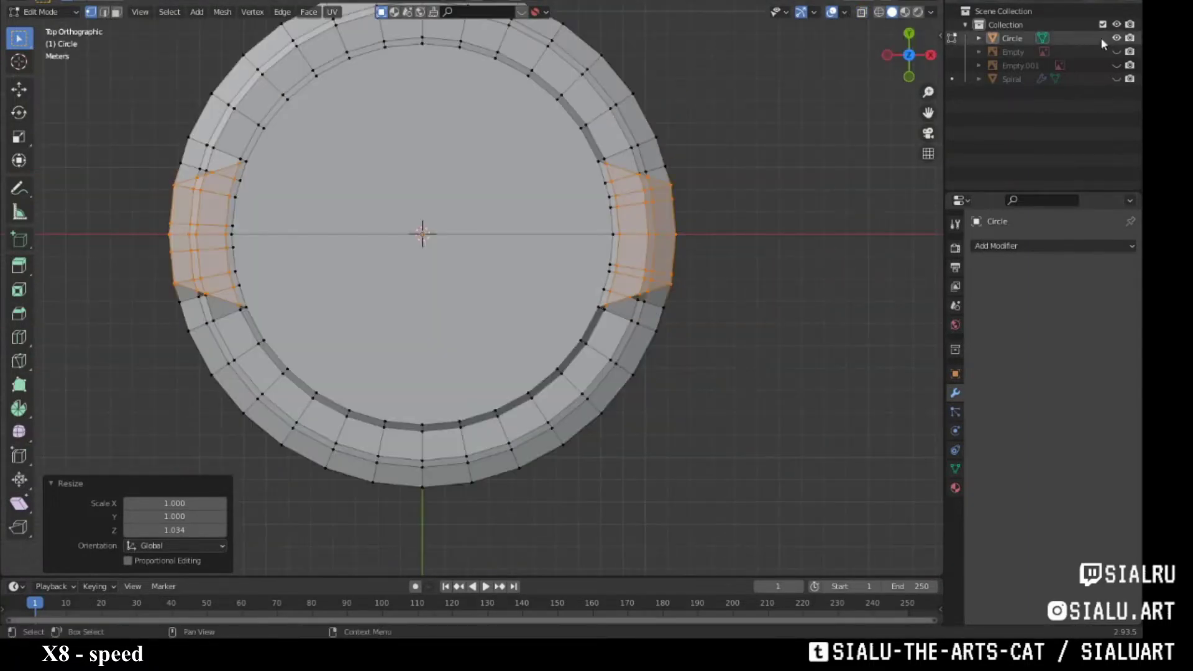
- Show the reference in X-ray and move the right tab vertices onto its outline
click(1117, 64)
key(alt+z)
click(718, 182)
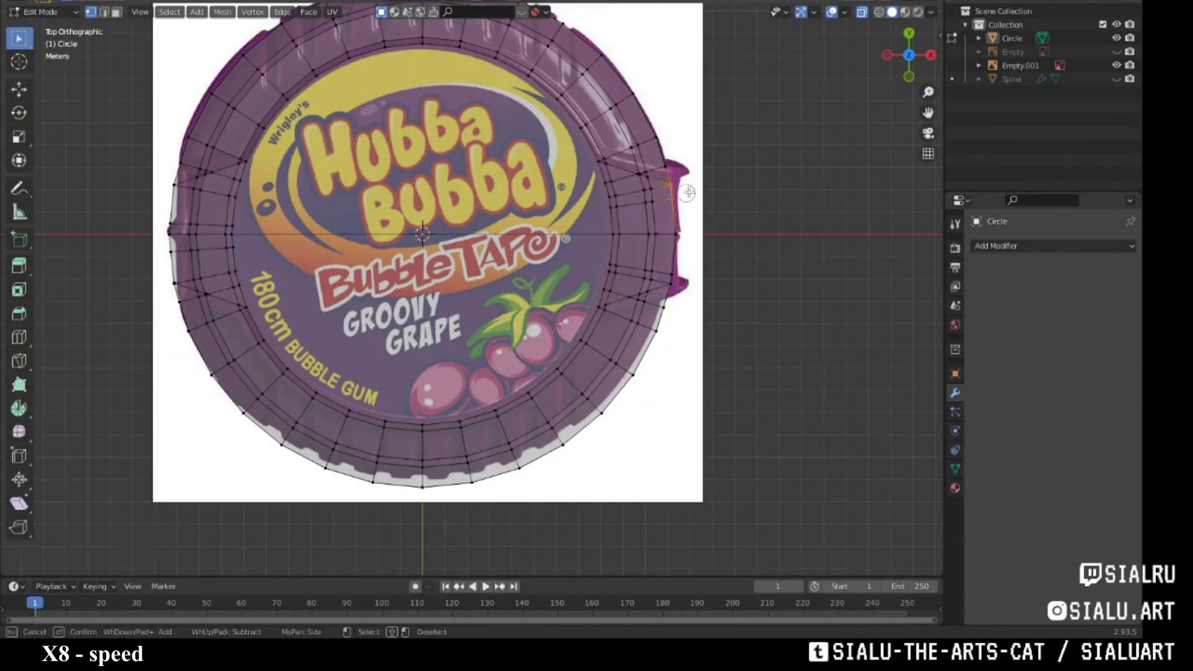
key(g)
click(697, 174)
key(g)
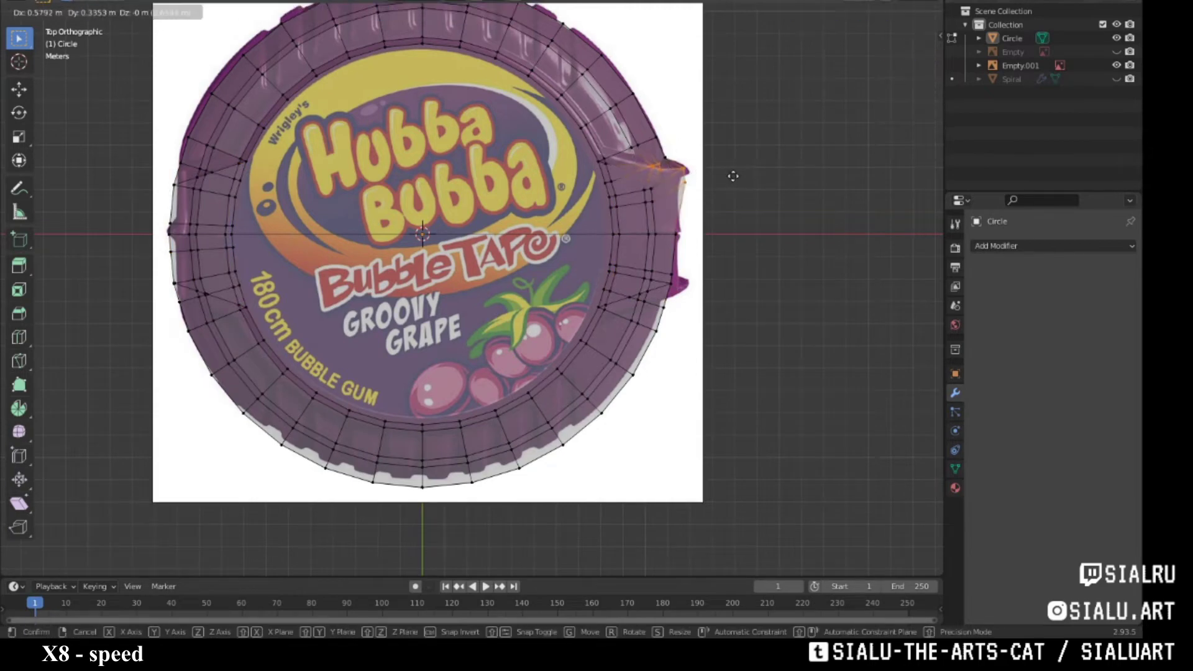
click(730, 179)
key(g)
click(702, 195)
- Align the remaining right tab and left edge vertices to the outline, then enter Sculpt Mode
key(g)
click(708, 223)
key(g)
click(721, 261)
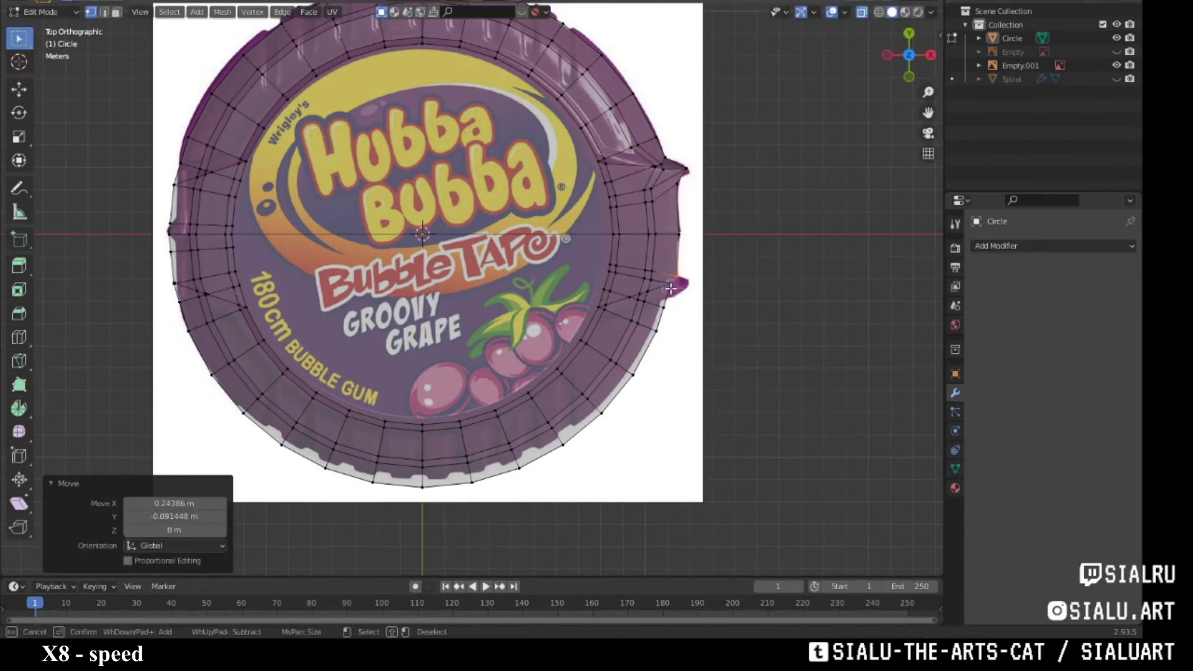
key(g)
click(725, 276)
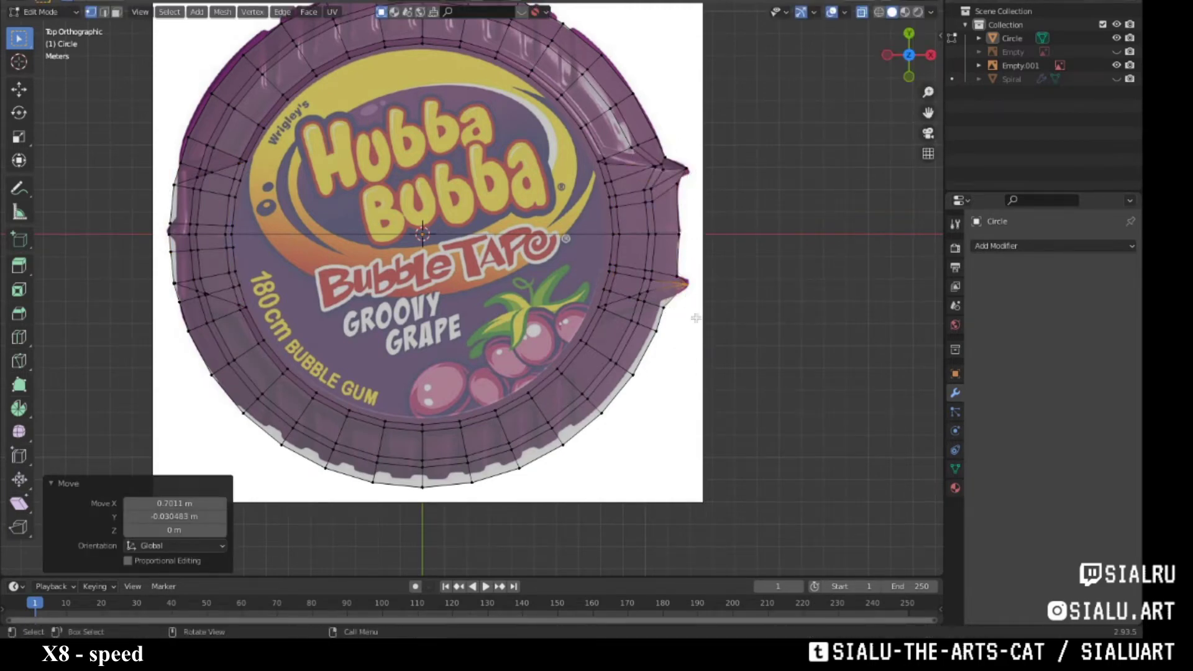
click(168, 218)
key(g)
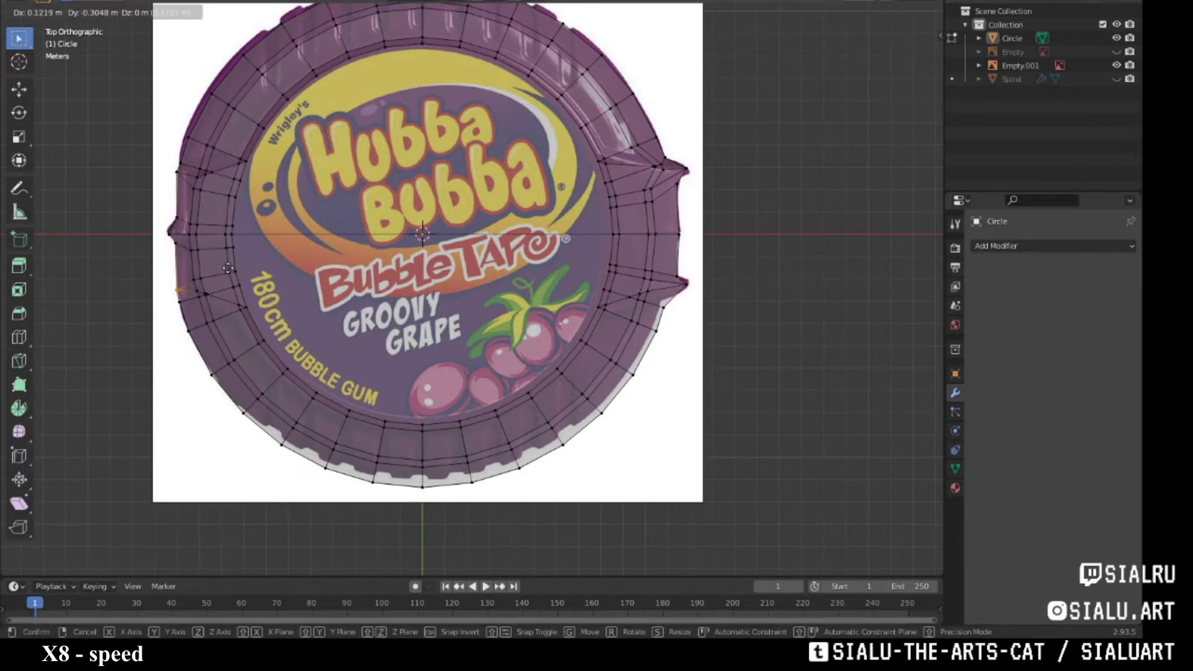
click(227, 268)
mouse_move(227, 268)
middle_down()
mouse_move(500, 305)
mouse_move(622, 261)
middle_up()
key(ctrl+Tab)
- Remesh the case with a 0.02 voxel size
click(895, 5)
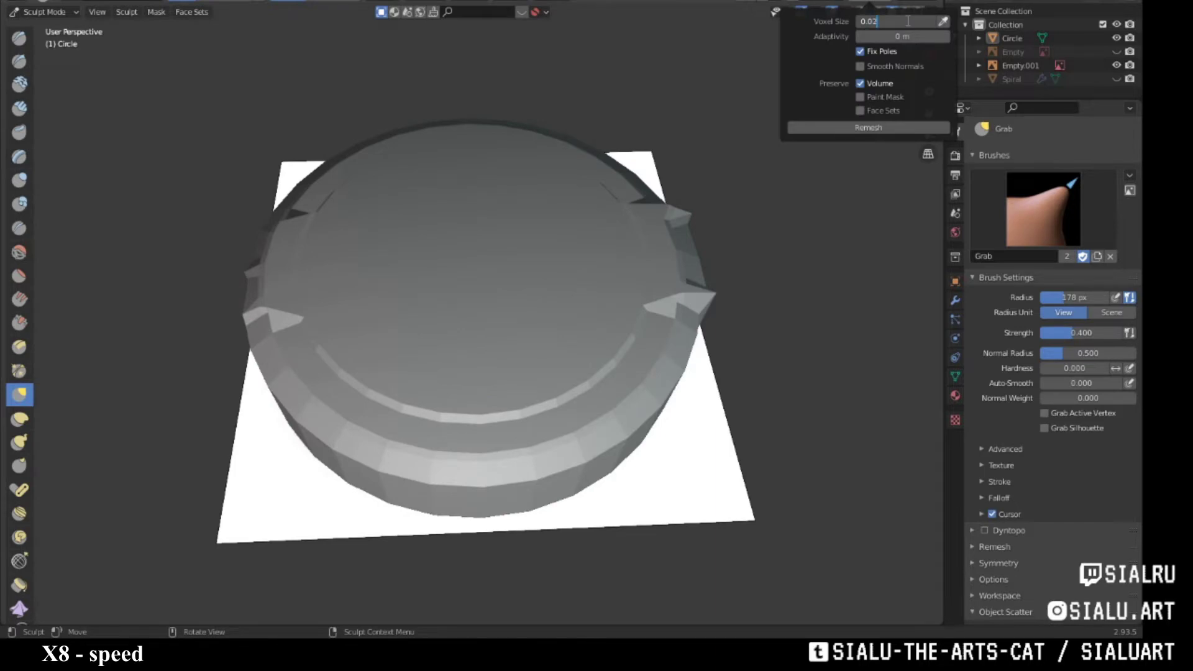
mouse_move(497, 280)
middle_down()
mouse_move(497, 186)
mouse_move(124, 242)
middle_up()
key(x)
click(895, 5)
click(868, 130)
- Zoom in on the case and shrink the sculpt brush radius
middle_drag(684, 249, 619, 293)
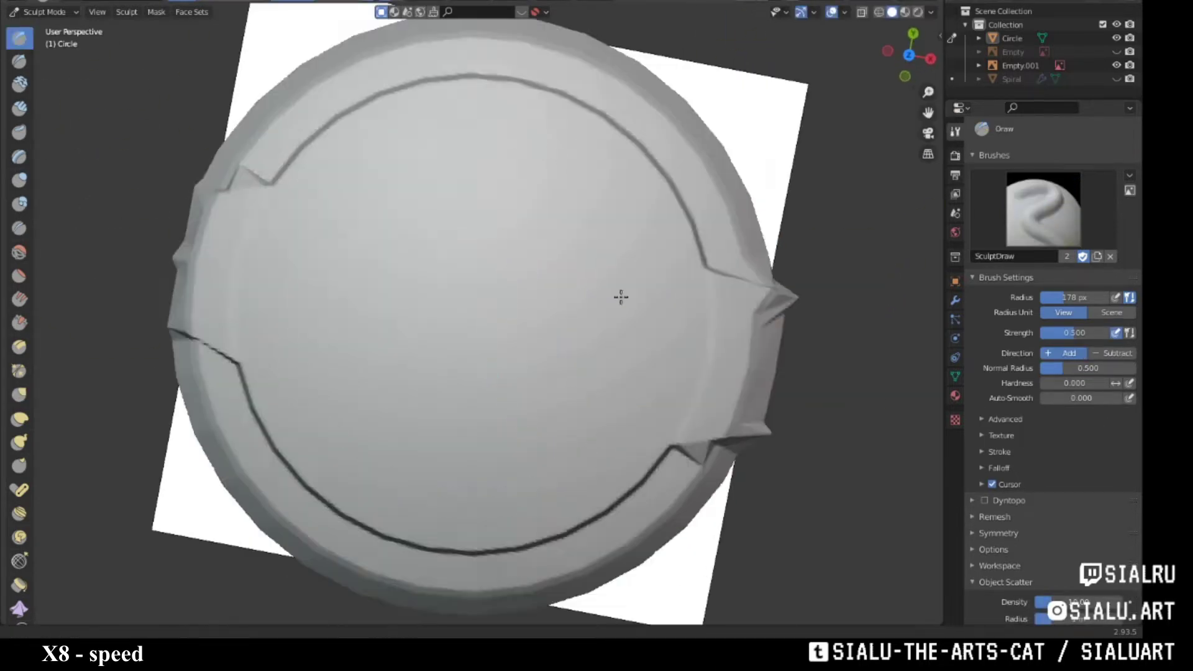
scroll(501, 378, up, 2)
scroll(759, 294, up, 2)
scroll(497, 248, up, 3)
key(f)
click(569, 250)
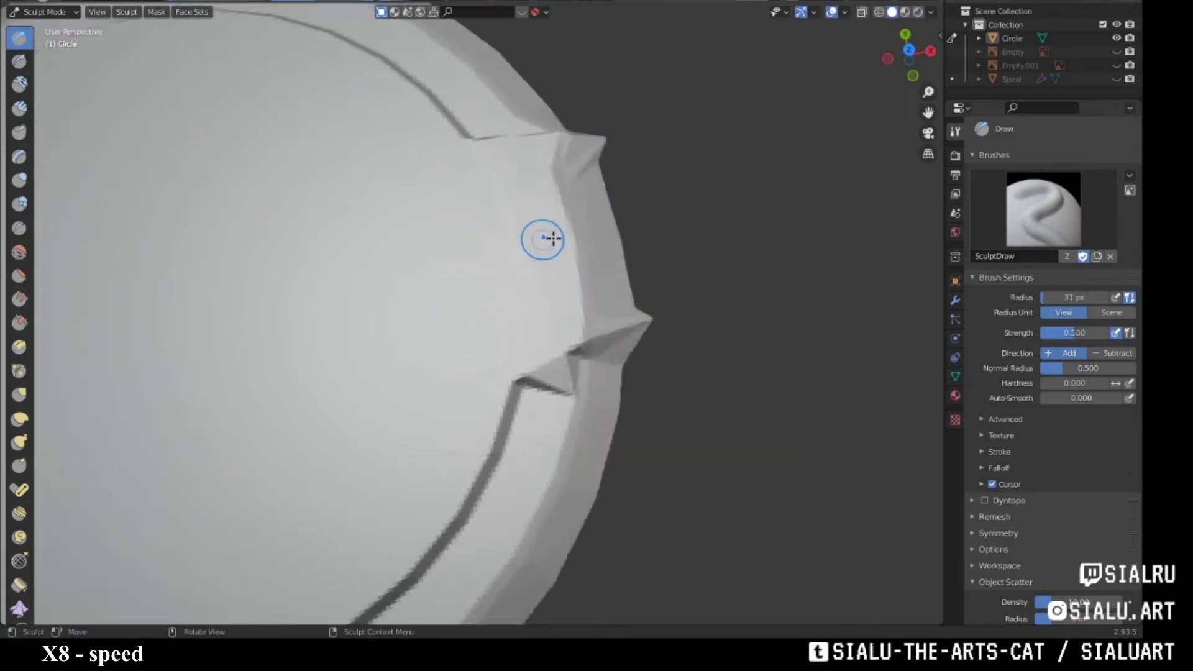
- Show the Empty.001 reference in top view and frame the gum disc
key(KP_7)
click(1116, 65)
scroll(783, 67, up, 4)
scroll(783, 67, up, 1)
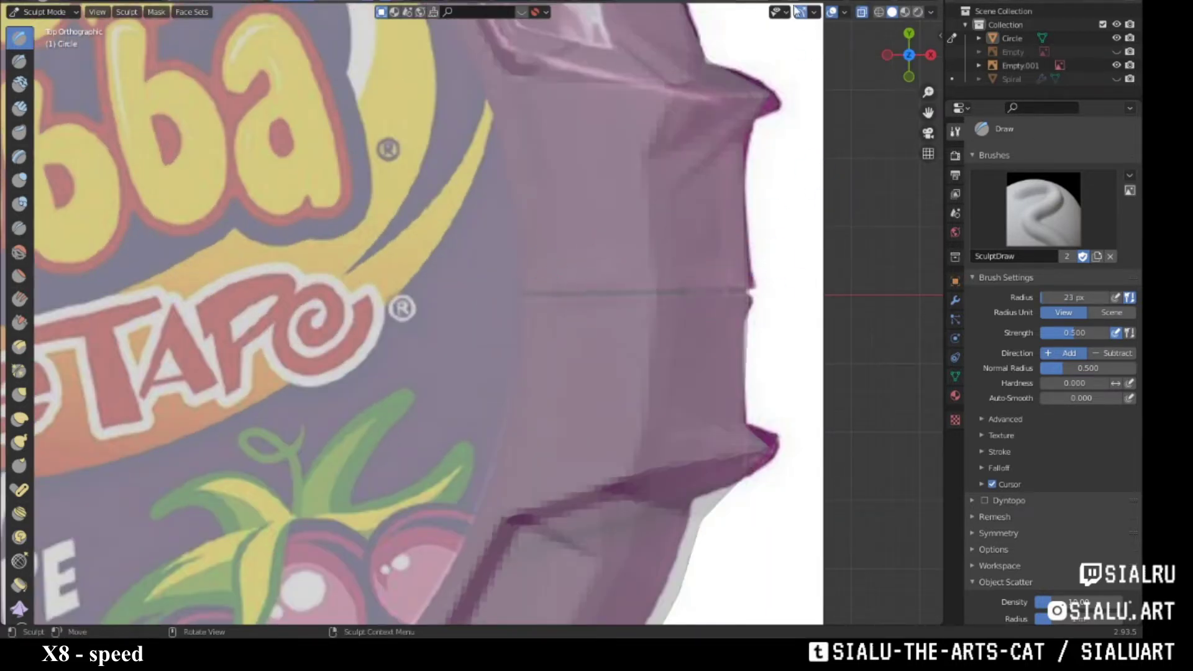
key(Home)
key(KP_Decimal)
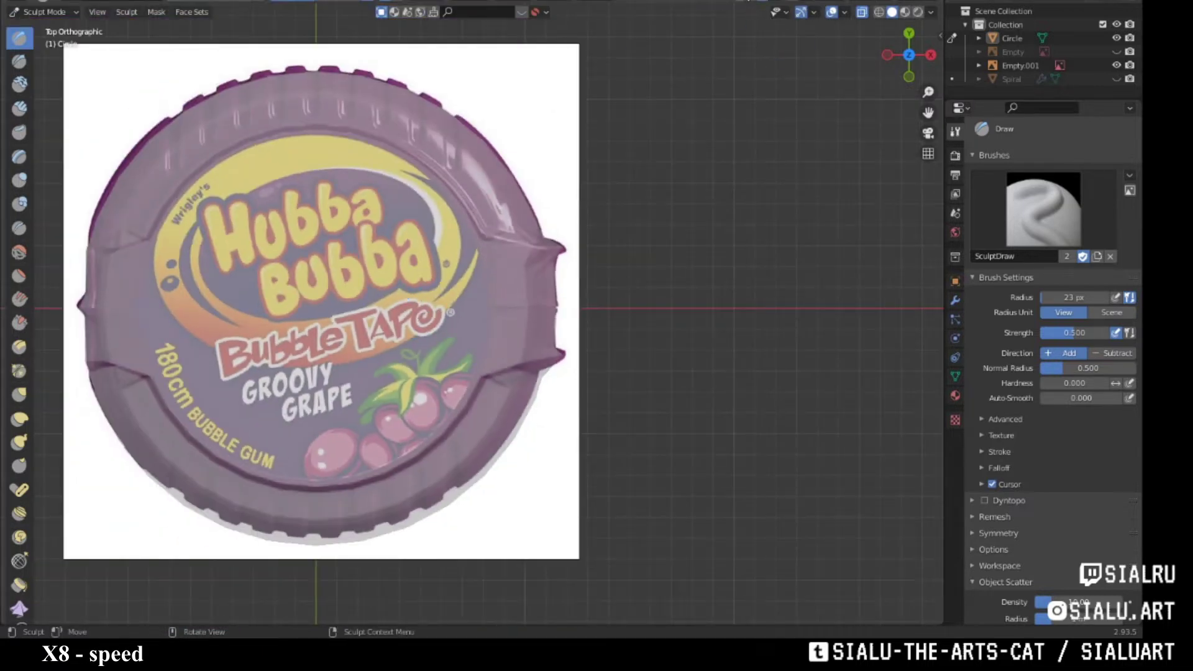
scroll(540, 287, up, 5)
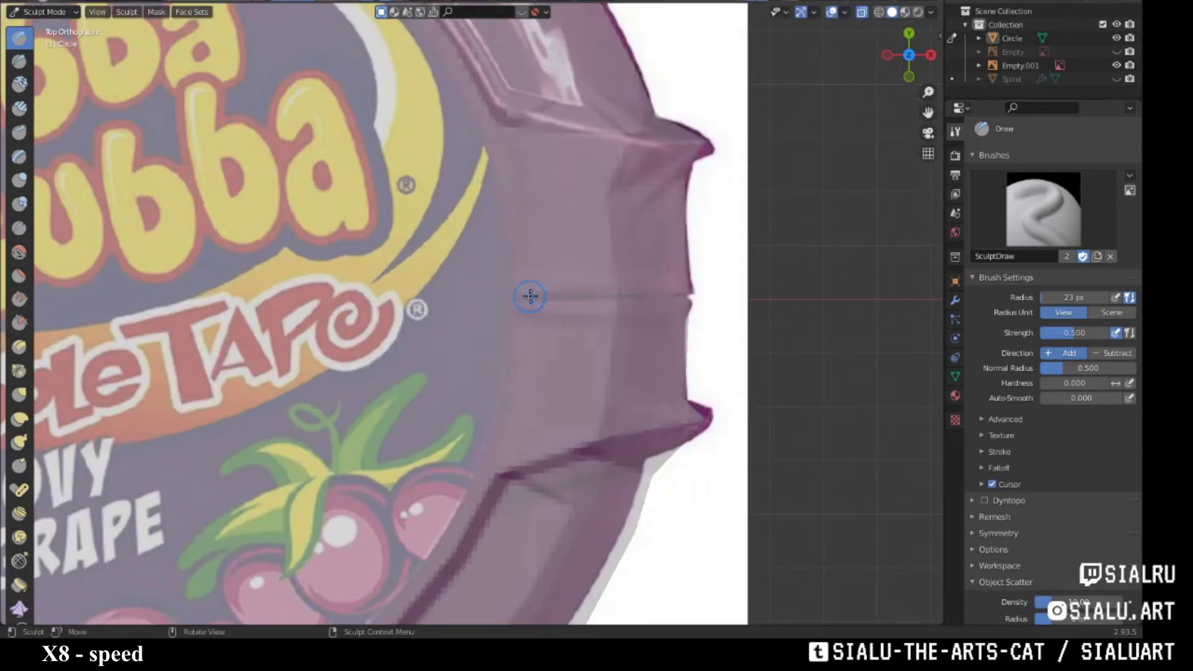
scroll(523, 296, up, 2)
drag(38, 224, 62, 224)
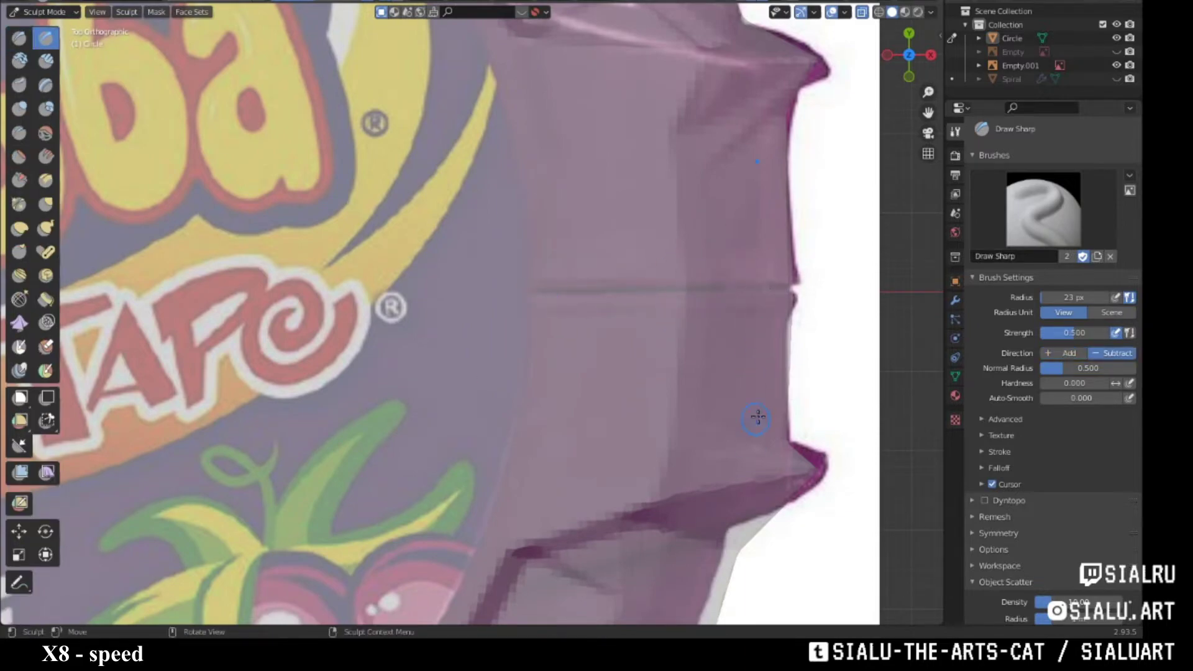
- Carve a vertical groove down the tab front with the subtractive Draw Sharp brush
scroll(757, 418, down, 4)
mouse_move(567, 394)
middle_down()
mouse_move(532, 346)
mouse_move(544, 403)
middle_up()
scroll(533, 347, up, 1)
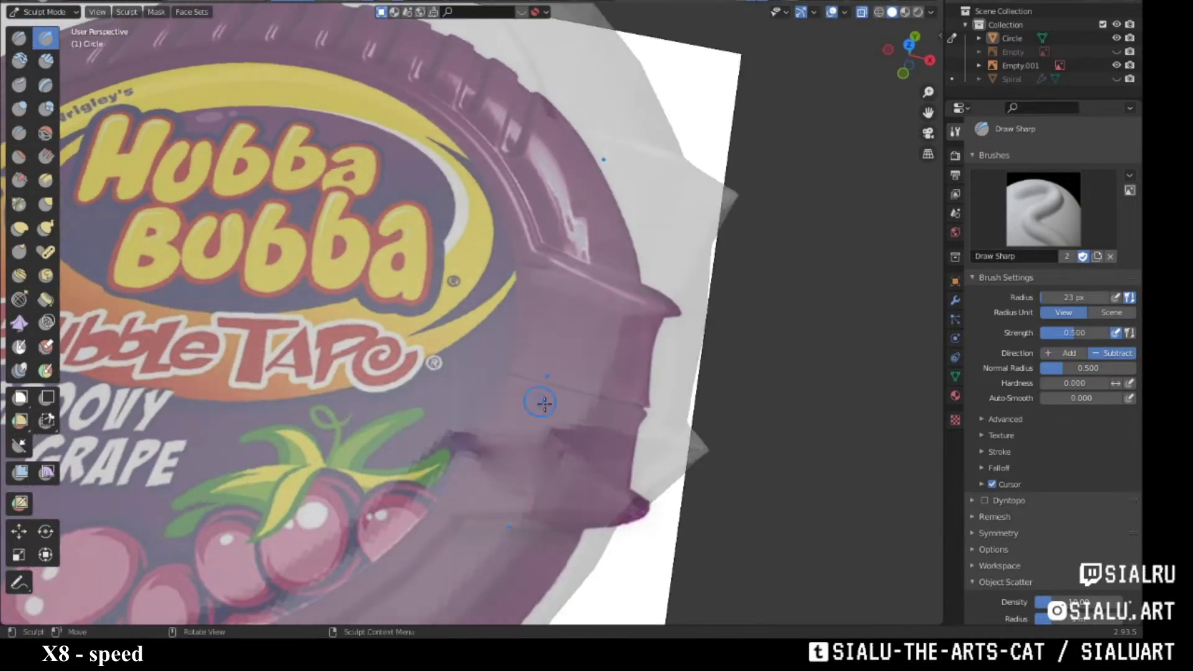
scroll(559, 404, down, 3)
mouse_move(586, 364)
middle_down()
mouse_move(600, 323)
mouse_move(612, 338)
middle_up()
scroll(612, 320, up, 3)
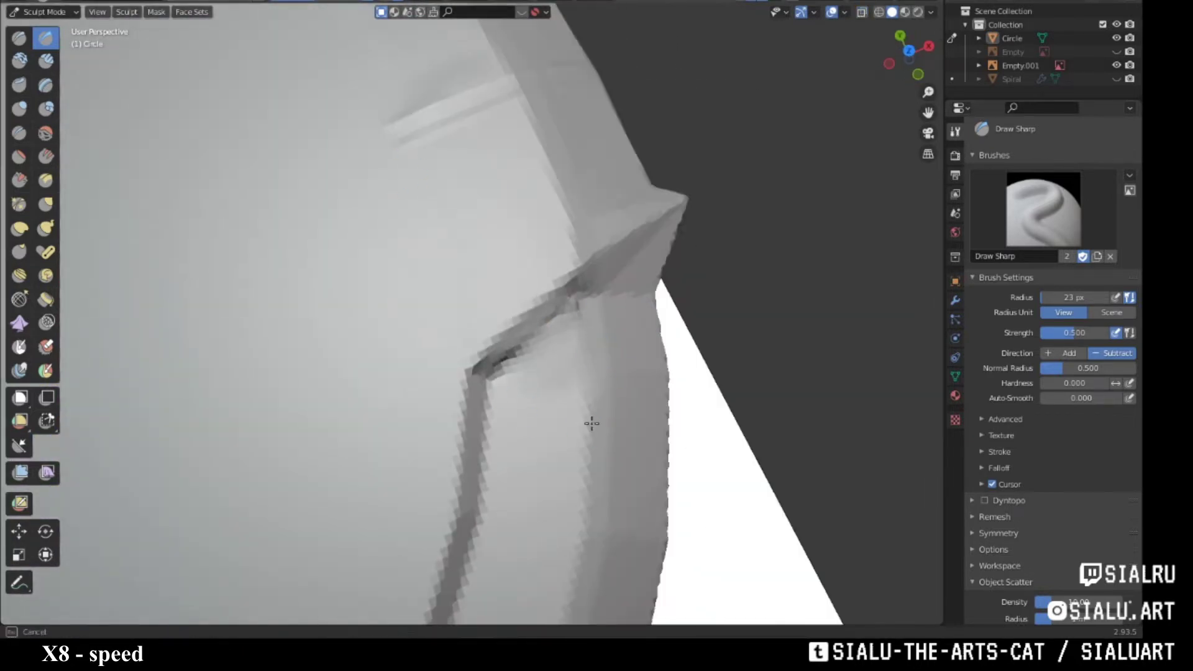
mouse_move(592, 423)
middle_down()
mouse_move(563, 277)
mouse_move(626, 230)
mouse_move(616, 370)
mouse_move(601, 211)
mouse_move(562, 334)
mouse_move(597, 255)
mouse_move(381, 318)
mouse_move(572, 269)
mouse_move(628, 348)
mouse_move(501, 247)
mouse_move(462, 313)
mouse_move(538, 207)
mouse_move(480, 226)
middle_up()
drag(480, 168, 480, 226)
middle_drag(480, 226, 479, 279)
- Orbit around the rim and notch to inspect the groove from several angles
scroll(479, 323, up, 5)
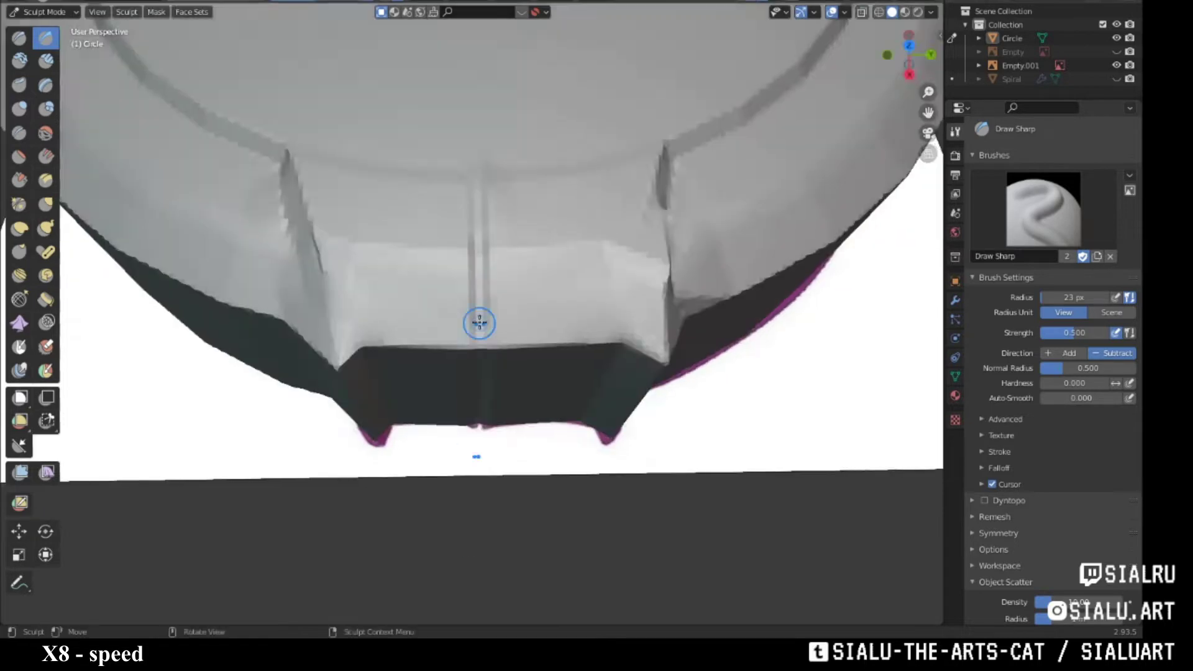
mouse_move(479, 323)
middle_down()
mouse_move(497, 298)
mouse_move(547, 346)
mouse_move(533, 285)
mouse_move(506, 339)
mouse_move(503, 304)
middle_up()
scroll(503, 304, up, 5)
middle_drag(640, 253, 678, 293)
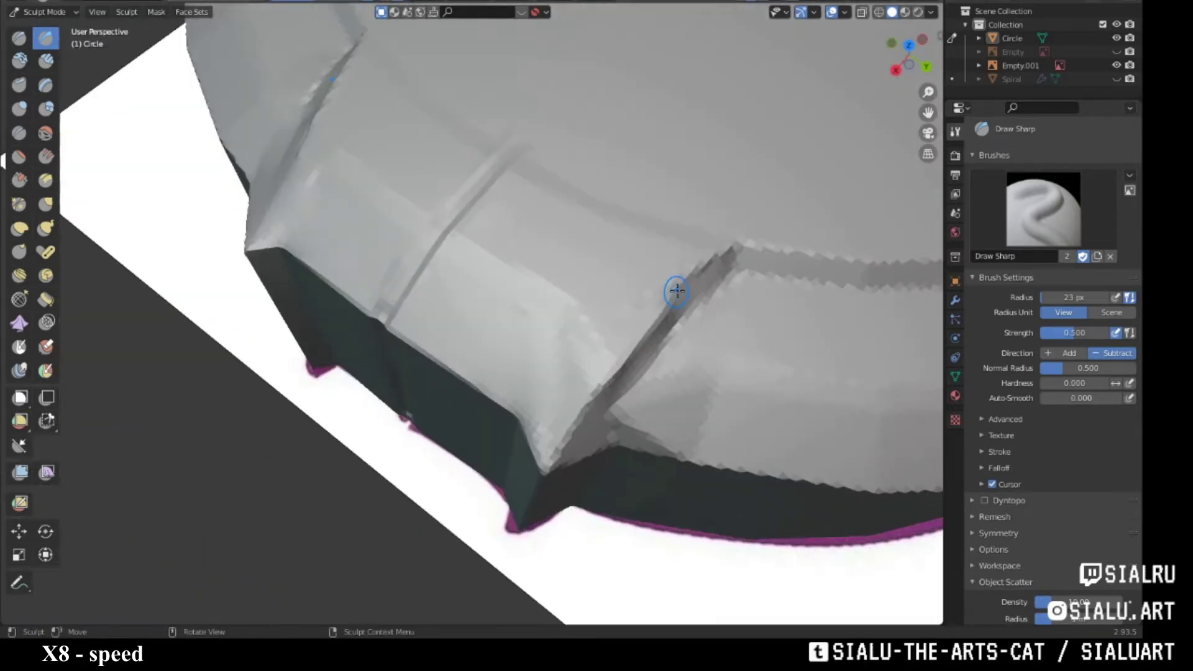
middle_drag(605, 382, 656, 282)
mouse_move(547, 311)
middle_down()
mouse_move(690, 402)
mouse_move(458, 415)
mouse_move(567, 267)
mouse_move(618, 372)
mouse_move(640, 258)
mouse_move(516, 284)
mouse_move(671, 255)
mouse_move(474, 283)
mouse_move(163, 385)
mouse_move(602, 274)
mouse_move(319, 267)
mouse_move(466, 272)
mouse_move(433, 245)
mouse_move(545, 319)
mouse_move(631, 306)
mouse_move(711, 194)
mouse_move(426, 273)
mouse_move(715, 261)
mouse_move(578, 304)
mouse_move(477, 316)
mouse_move(458, 373)
mouse_move(485, 359)
mouse_move(493, 419)
mouse_move(739, 307)
mouse_move(506, 338)
mouse_move(394, 417)
mouse_move(394, 405)
mouse_move(543, 408)
mouse_move(615, 368)
mouse_move(573, 304)
mouse_move(580, 354)
mouse_move(439, 319)
mouse_move(613, 365)
mouse_move(519, 370)
mouse_move(534, 288)
middle_up()
scroll(620, 388, down, 6)
scroll(671, 255, up, 3)
scroll(475, 282, up, 3)
scroll(433, 246, down, 4)
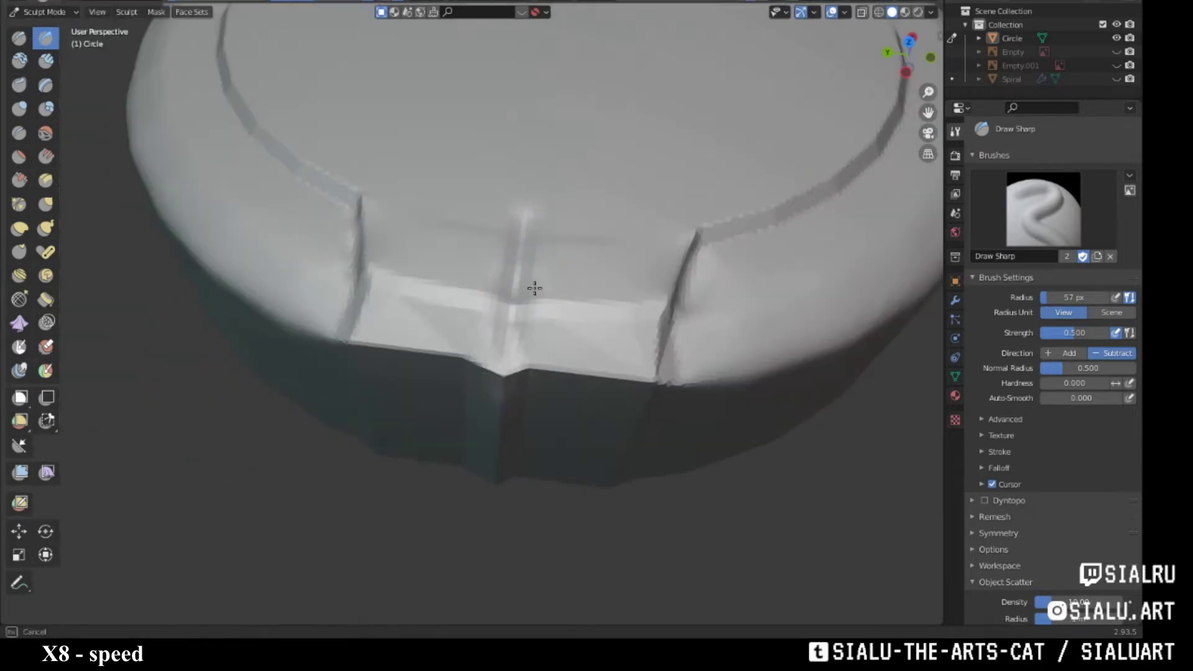
mouse_move(512, 385)
middle_down()
mouse_move(540, 206)
mouse_move(492, 265)
mouse_move(501, 248)
mouse_move(395, 292)
mouse_move(435, 242)
mouse_move(637, 387)
middle_up()
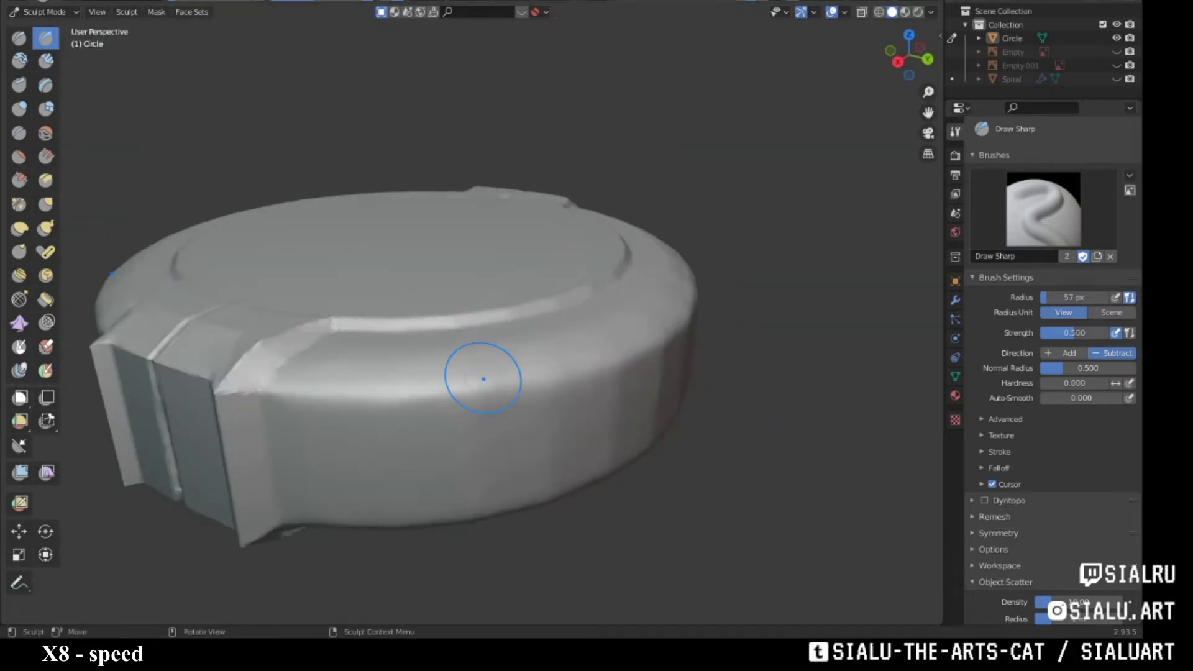
mouse_move(484, 378)
middle_down()
mouse_move(572, 325)
mouse_move(581, 274)
mouse_move(325, 341)
mouse_move(442, 360)
mouse_move(519, 341)
mouse_move(643, 347)
mouse_move(427, 341)
mouse_move(473, 386)
middle_up()
scroll(497, 437, up, 3)
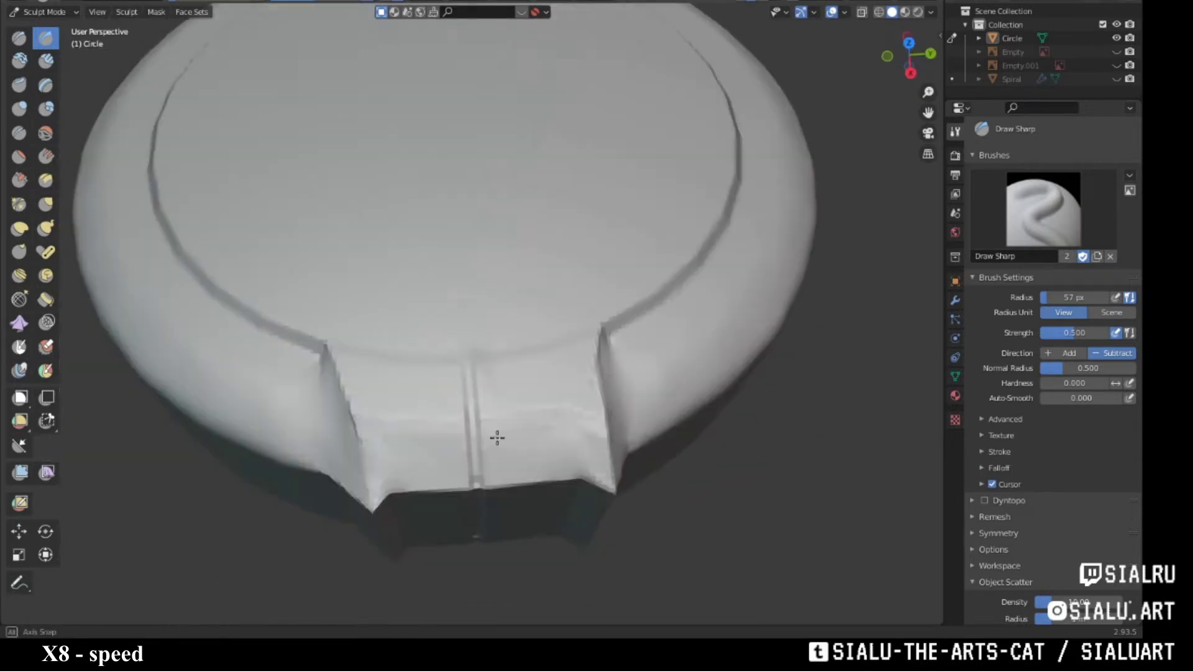
scroll(497, 437, down, 3)
mouse_move(497, 438)
middle_down()
mouse_move(466, 386)
mouse_move(546, 319)
mouse_move(639, 394)
mouse_move(549, 392)
mouse_move(607, 440)
middle_up()
key(KP_7)
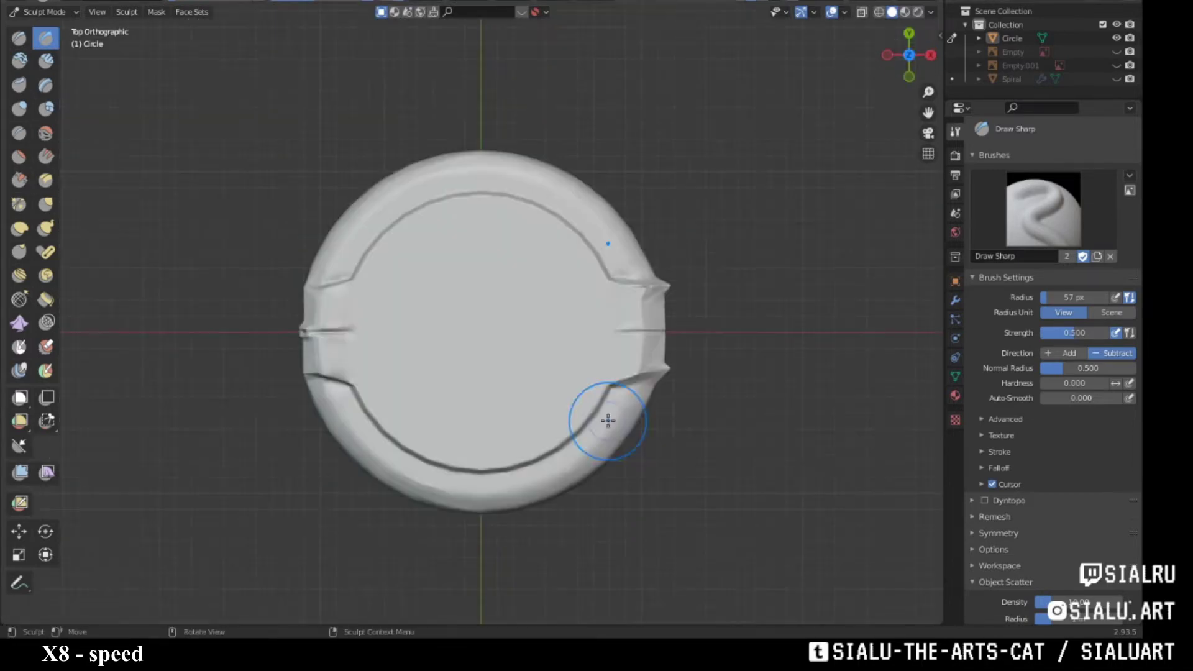
- Show the Empty.001 reference image and move it along the Y axis
click(1117, 65)
click(1020, 65)
key(g)
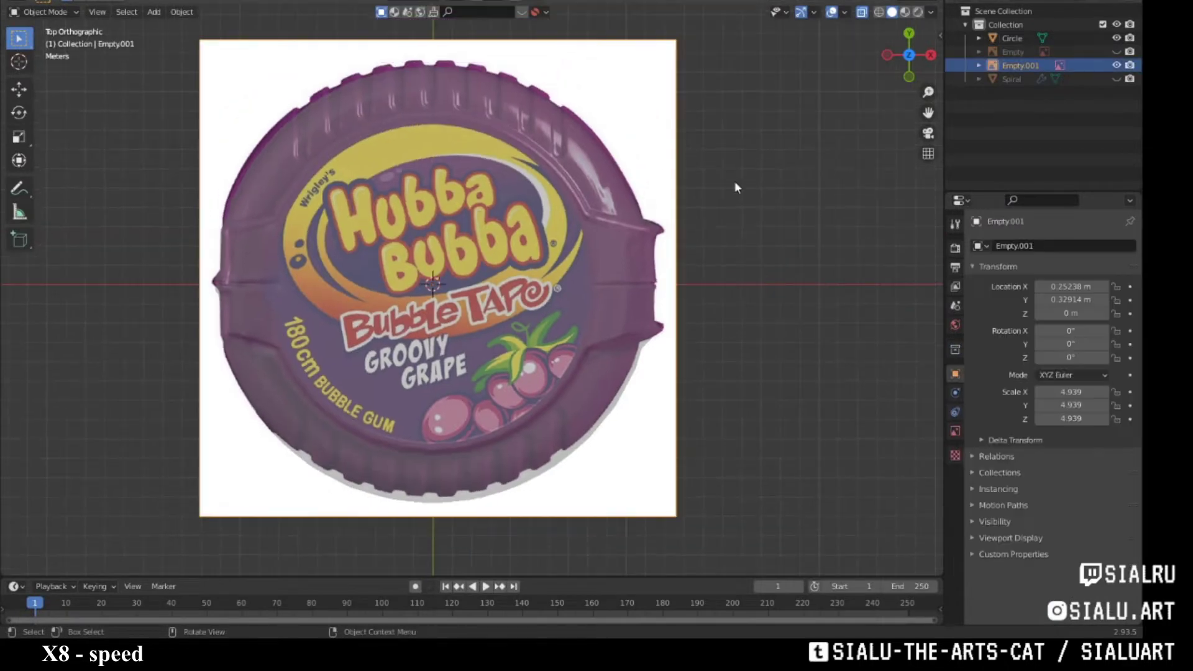
key(y)
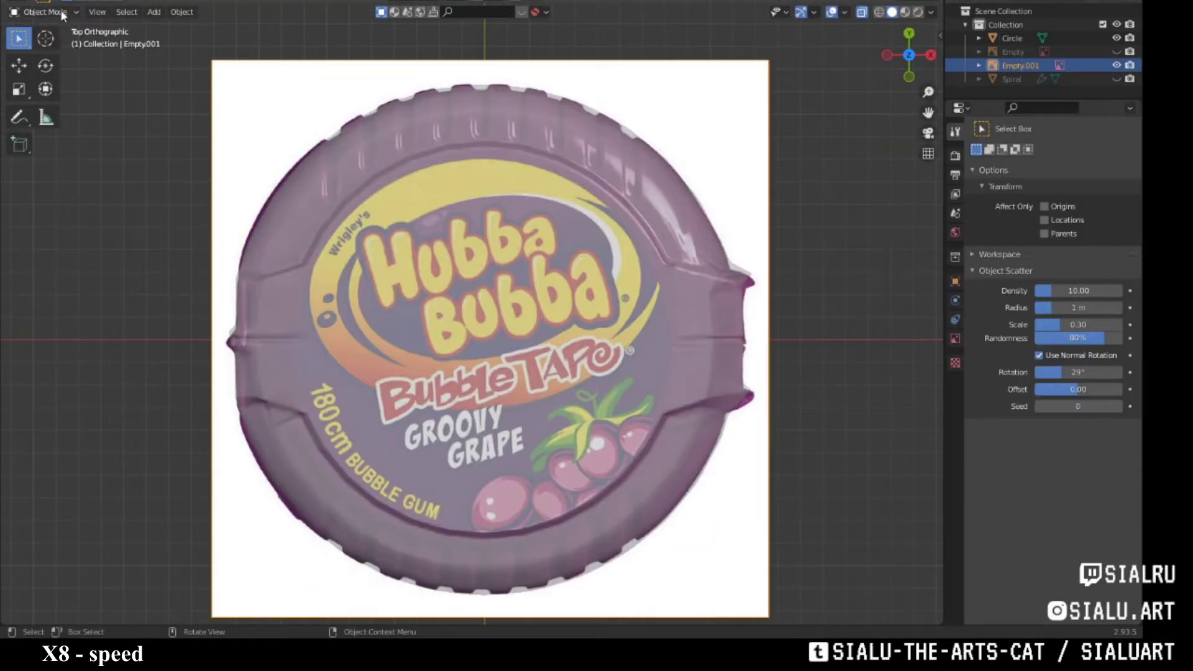
- In Sculpt Mode, box-mask a first strip of rim teeth over the reference
click(44, 12)
key(b)
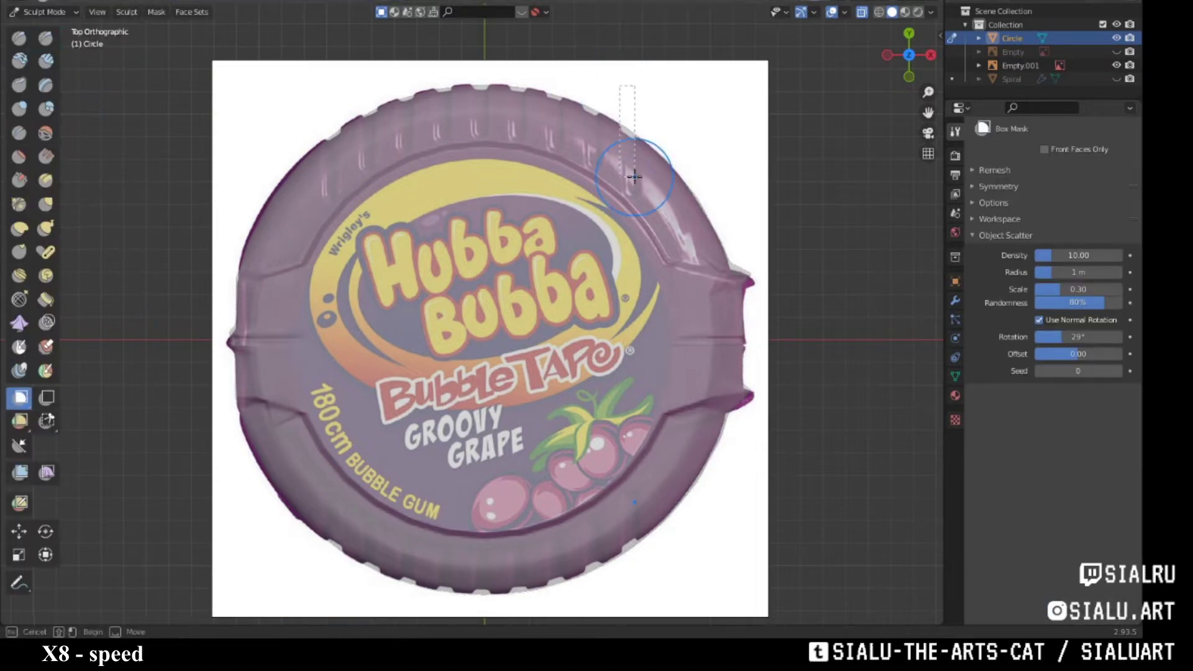
middle_drag(463, 257, 559, 224)
key(alt+z)
key(KP_7)
scroll(572, 212, down, 2)
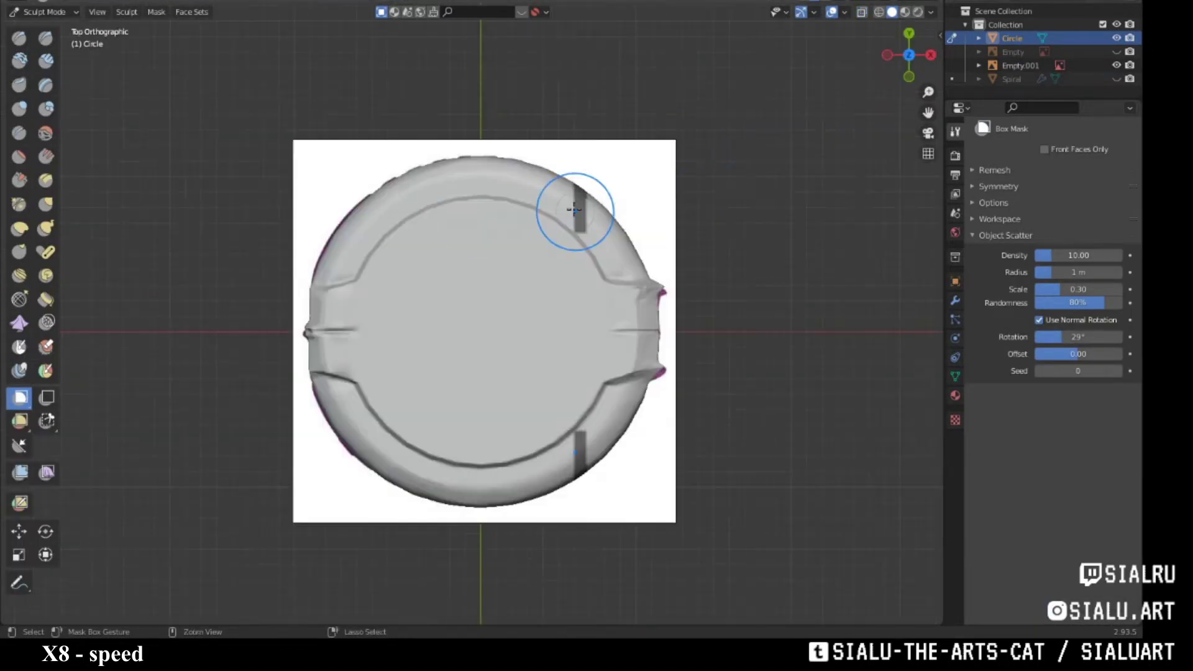
click(862, 12)
scroll(491, 194, up, 3)
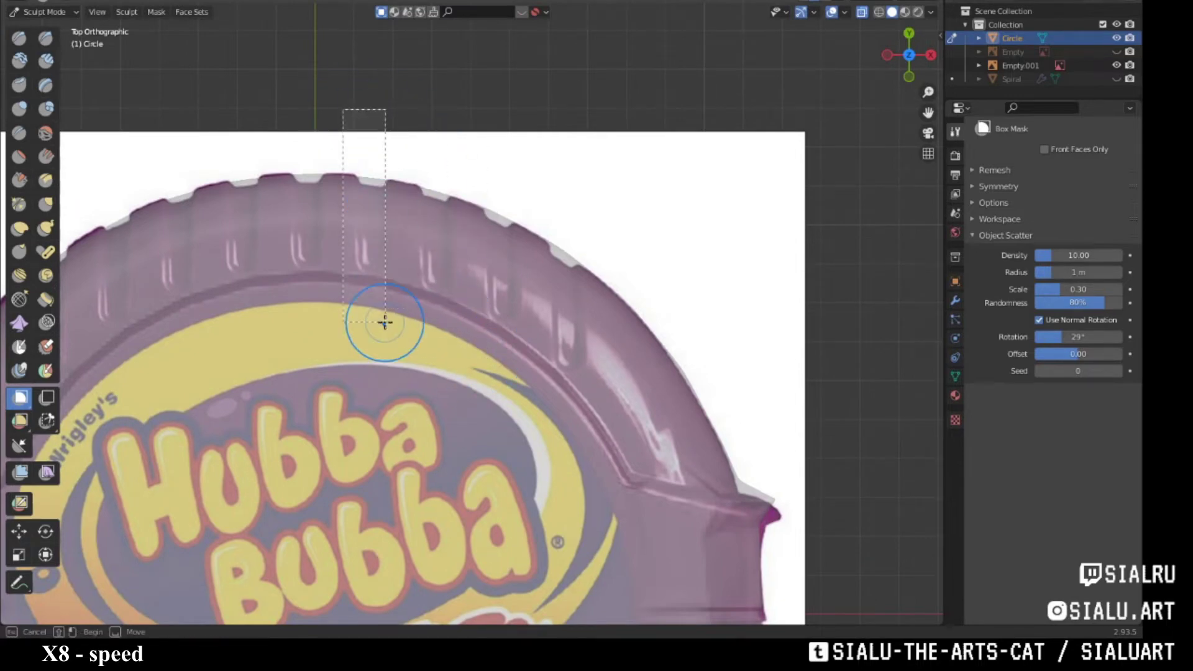
scroll(367, 281, up, 1)
- Box-mask more rim teeth, checking them in X-ray and opaque views
key(b)
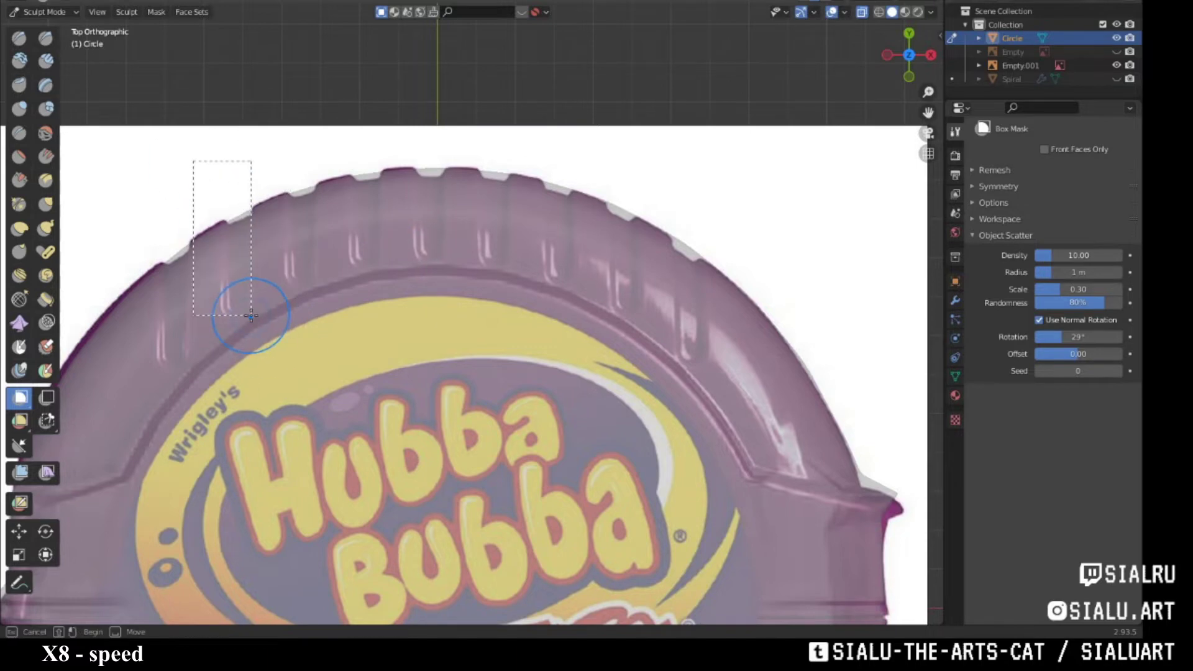
click(862, 13)
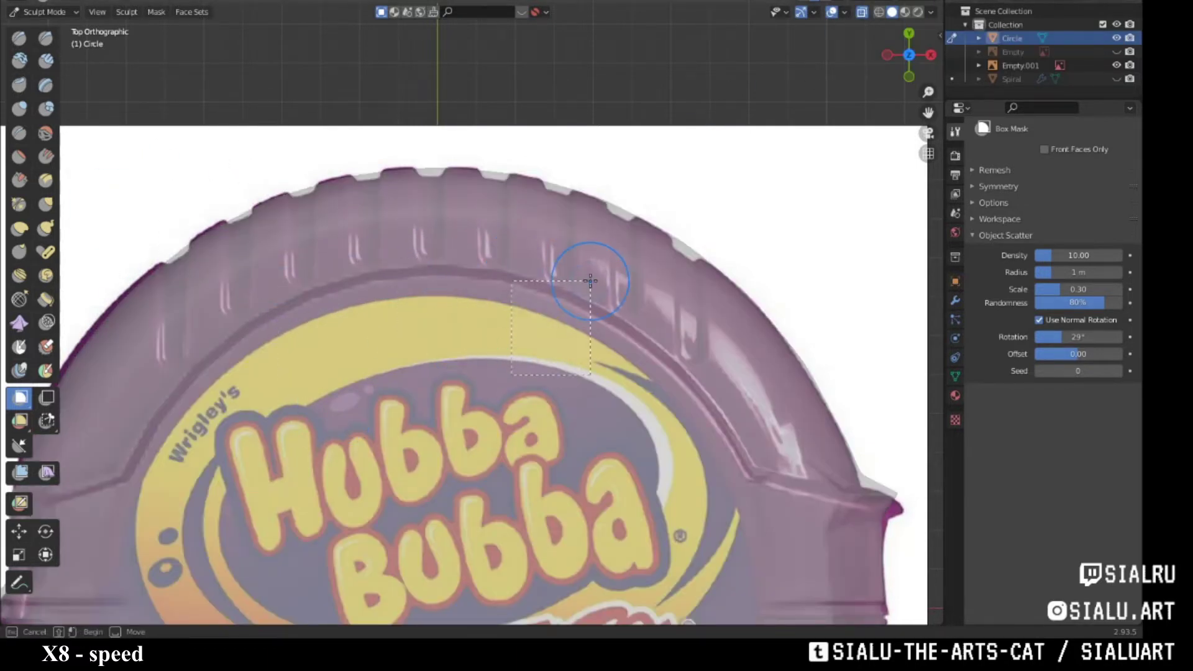
click(865, 12)
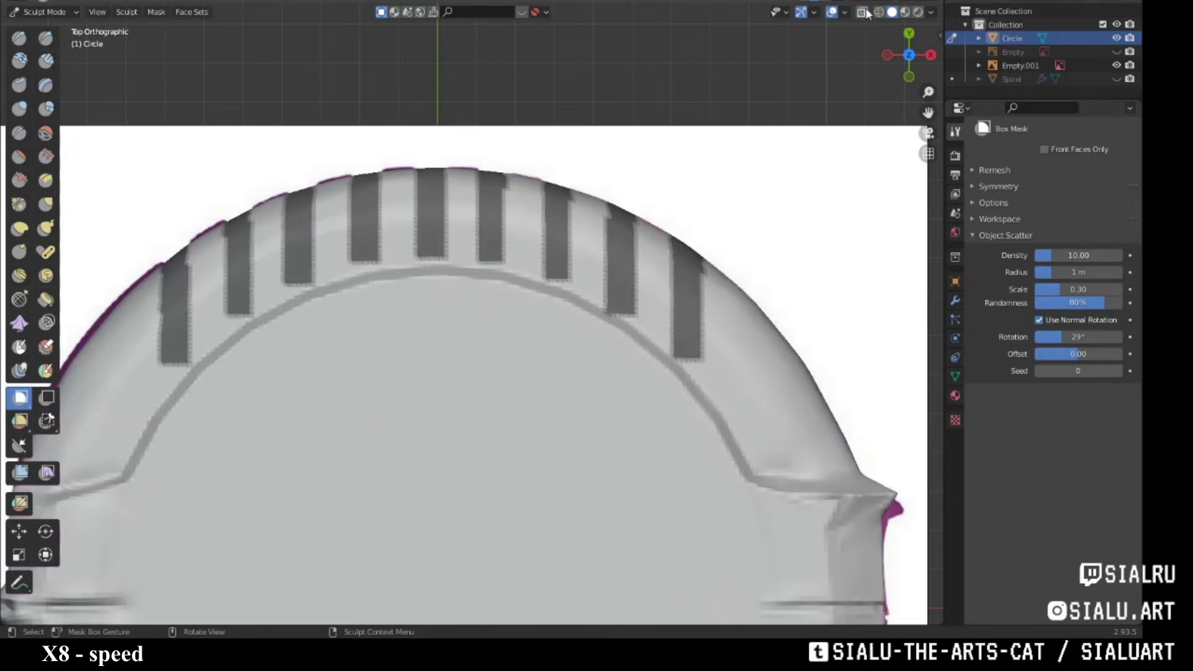
click(866, 12)
scroll(709, 282, up, 3)
scroll(671, 295, up, 2)
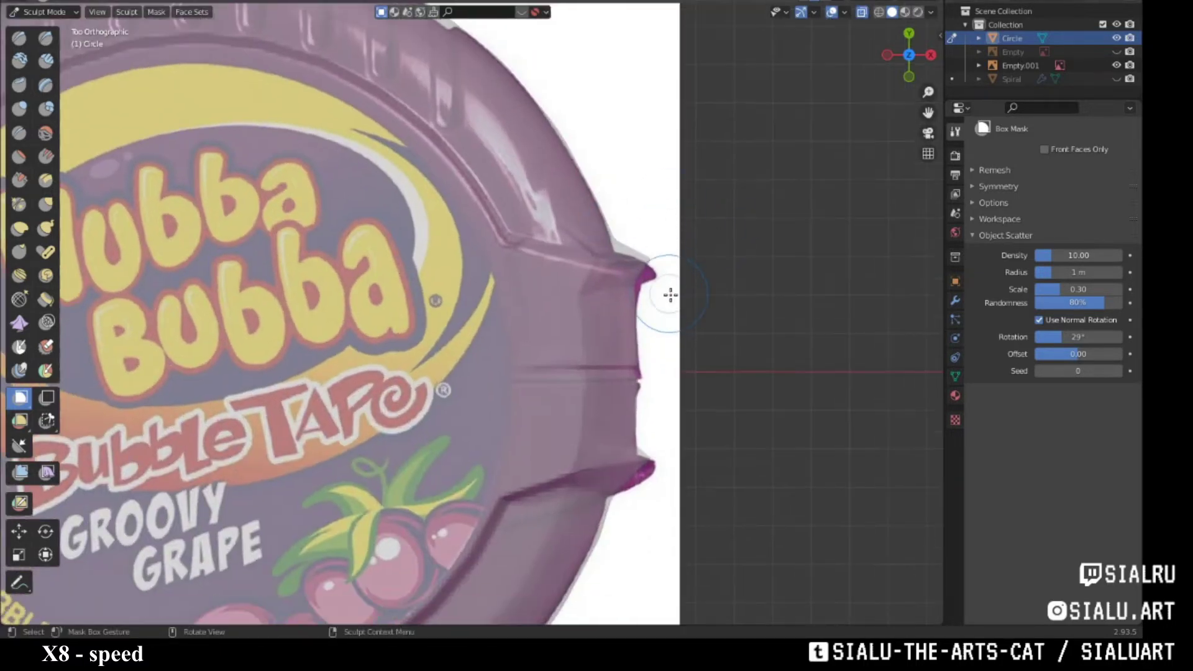
scroll(694, 330, down, 5)
mouse_move(694, 329)
middle_down()
mouse_move(666, 264)
mouse_move(733, 155)
middle_up()
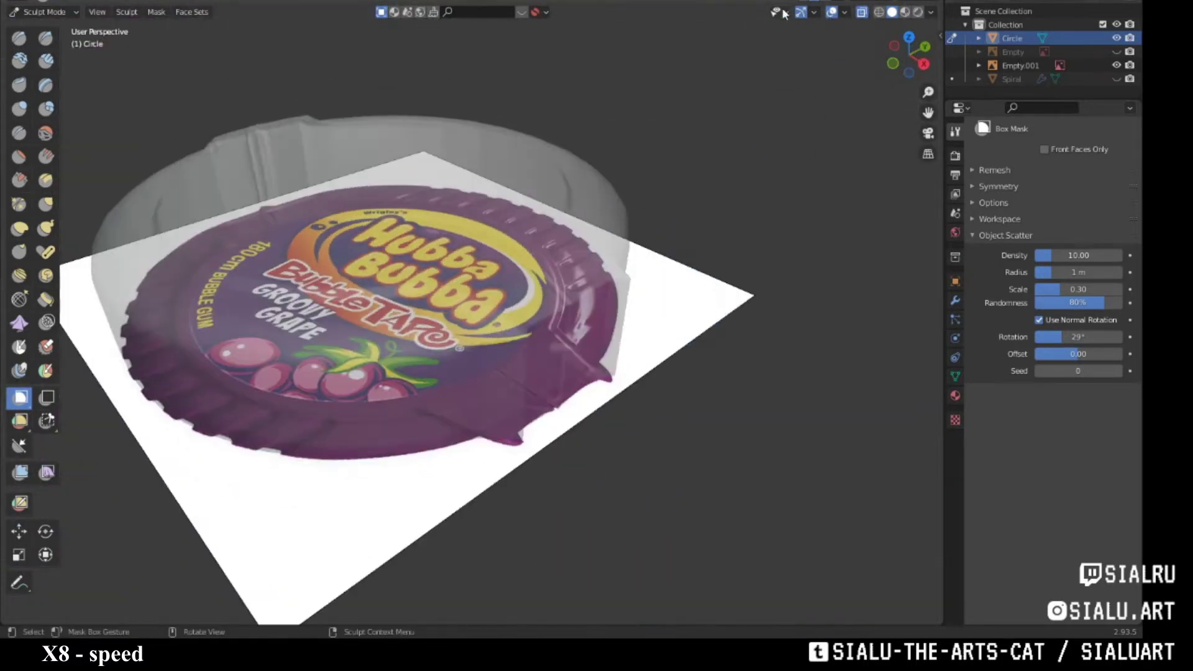
click(862, 13)
- Switch to the Clay Strips brush and enlarge its radius on the case side
key(c)
mouse_move(632, 408)
middle_down()
mouse_move(547, 381)
mouse_move(547, 359)
mouse_move(394, 272)
mouse_move(575, 357)
middle_up()
scroll(546, 381, up, 3)
scroll(546, 381, up, 3)
key(f)
click(547, 360)
- Raise clay ribs along the side panel edges with Clay Strips
drag(575, 357, 578, 419)
middle_drag(578, 419, 572, 248)
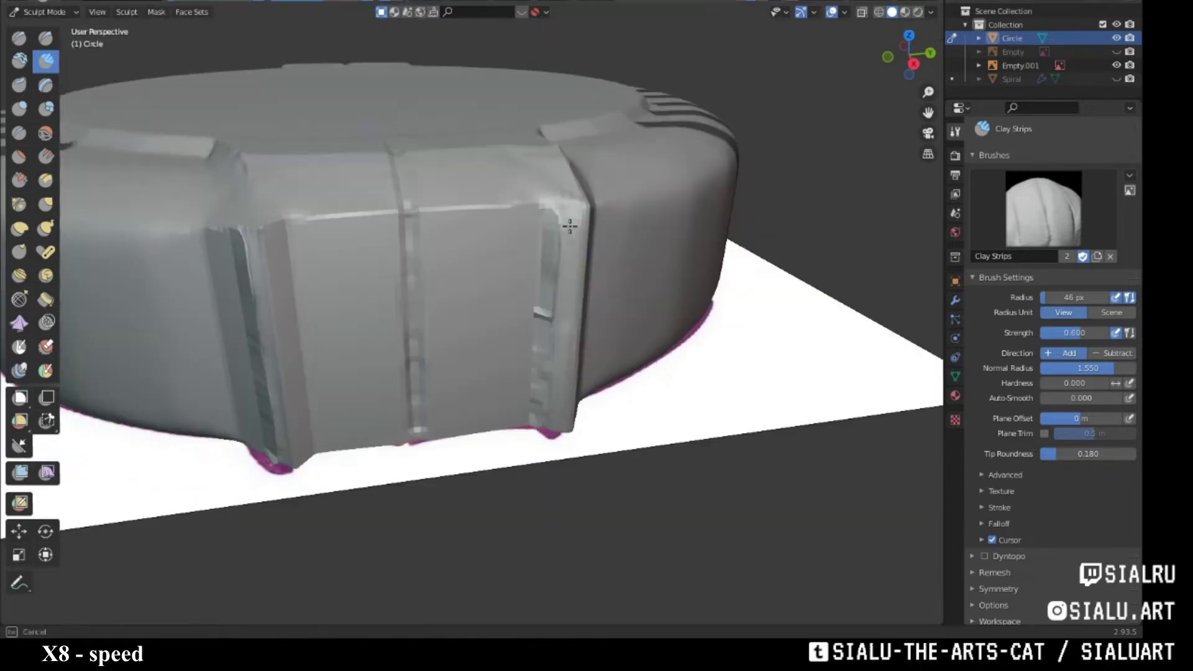
drag(571, 249, 575, 404)
mouse_move(575, 404)
middle_down()
mouse_move(546, 392)
mouse_move(581, 341)
mouse_move(569, 151)
mouse_move(491, 352)
mouse_move(611, 515)
middle_up()
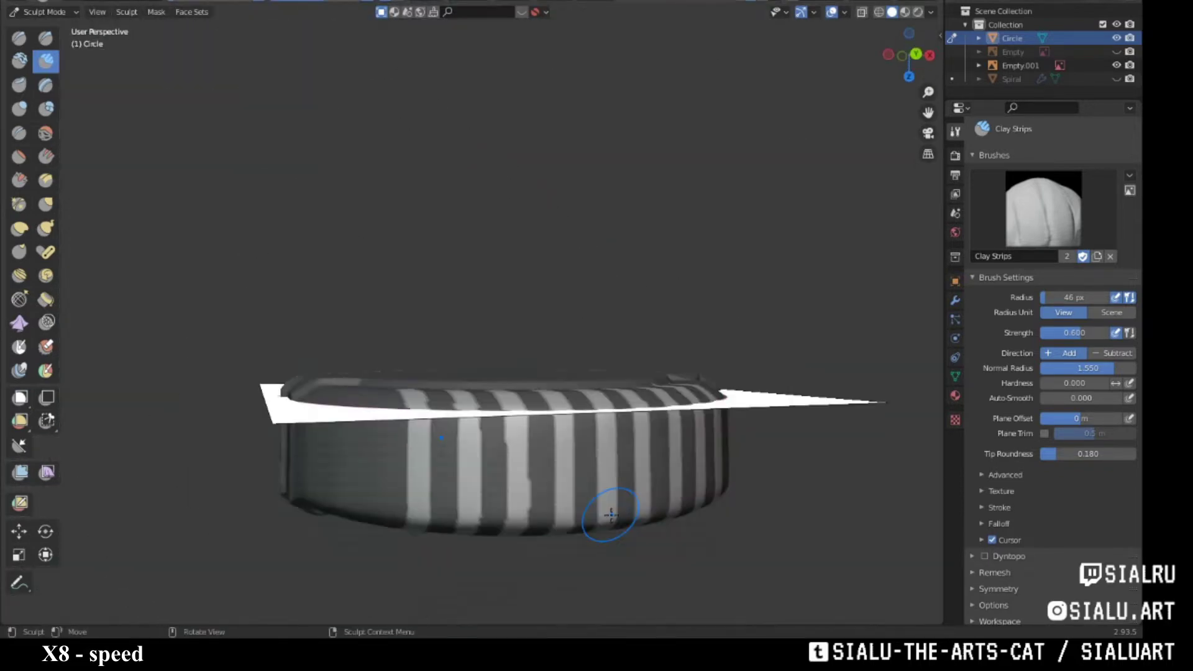
mouse_move(497, 280)
middle_down()
mouse_move(491, 348)
mouse_move(448, 435)
mouse_move(400, 341)
mouse_move(386, 360)
mouse_move(428, 533)
mouse_move(385, 238)
mouse_move(487, 386)
mouse_move(539, 422)
middle_up()
scroll(456, 429, up, 5)
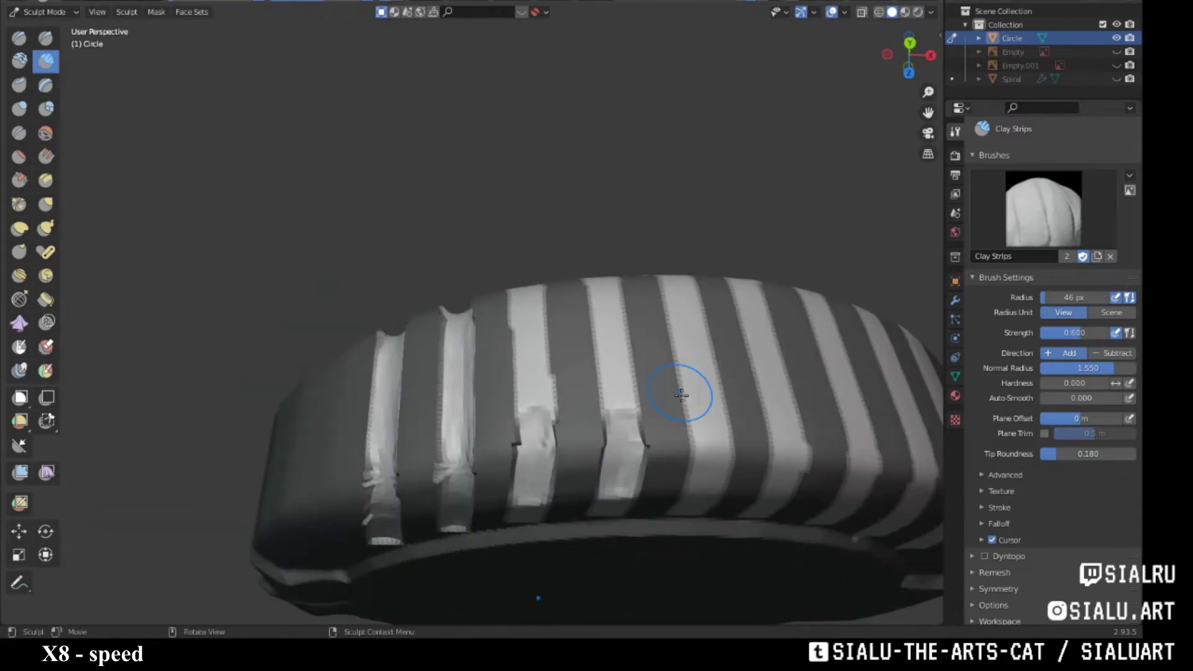
- Continue building ribs around the whole rim, orbiting to reach each side
middle_drag(681, 394, 710, 456)
middle_drag(825, 470, 659, 464)
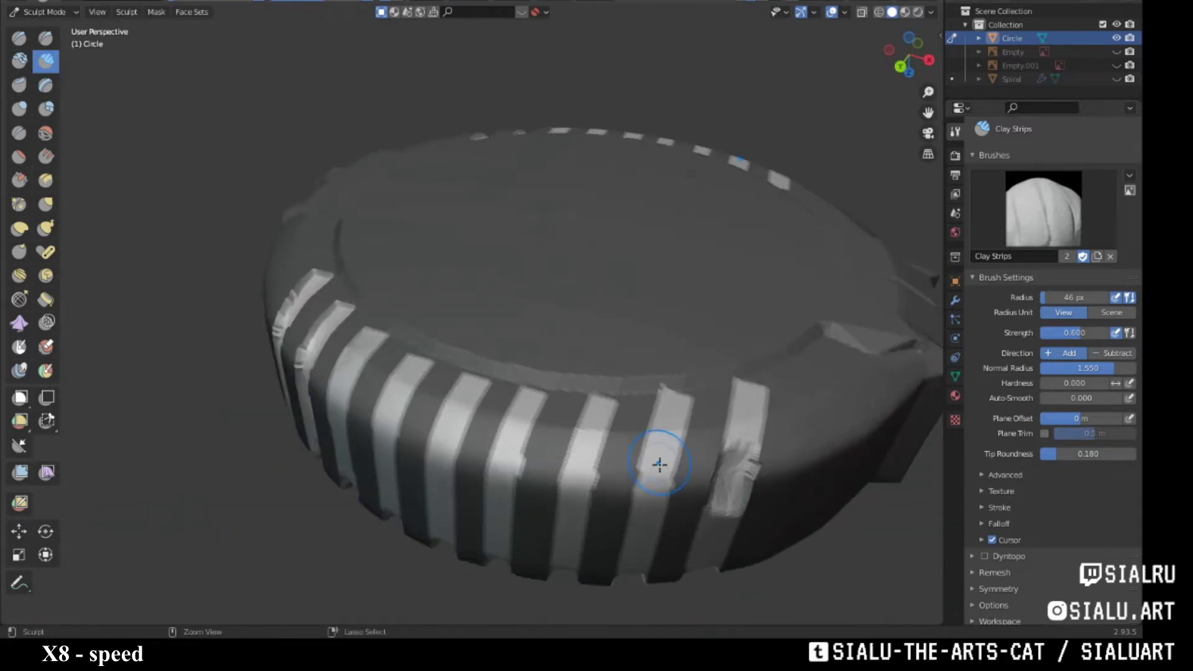
middle_drag(517, 448, 442, 463)
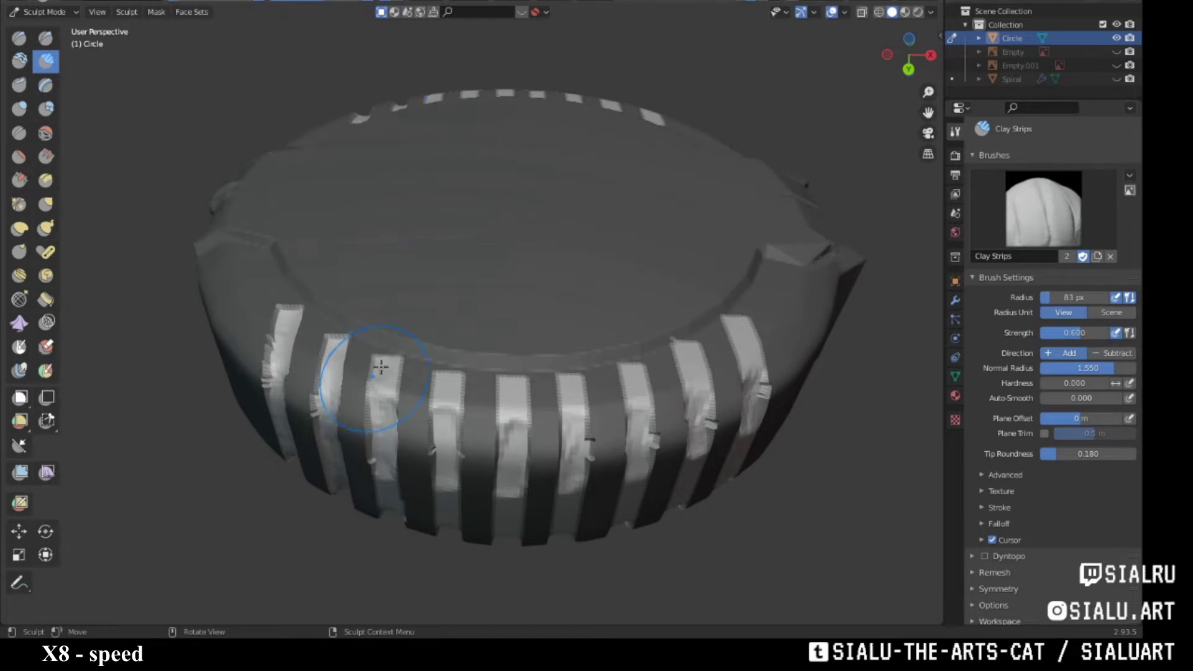
middle_drag(381, 367, 410, 437)
middle_drag(561, 414, 424, 502)
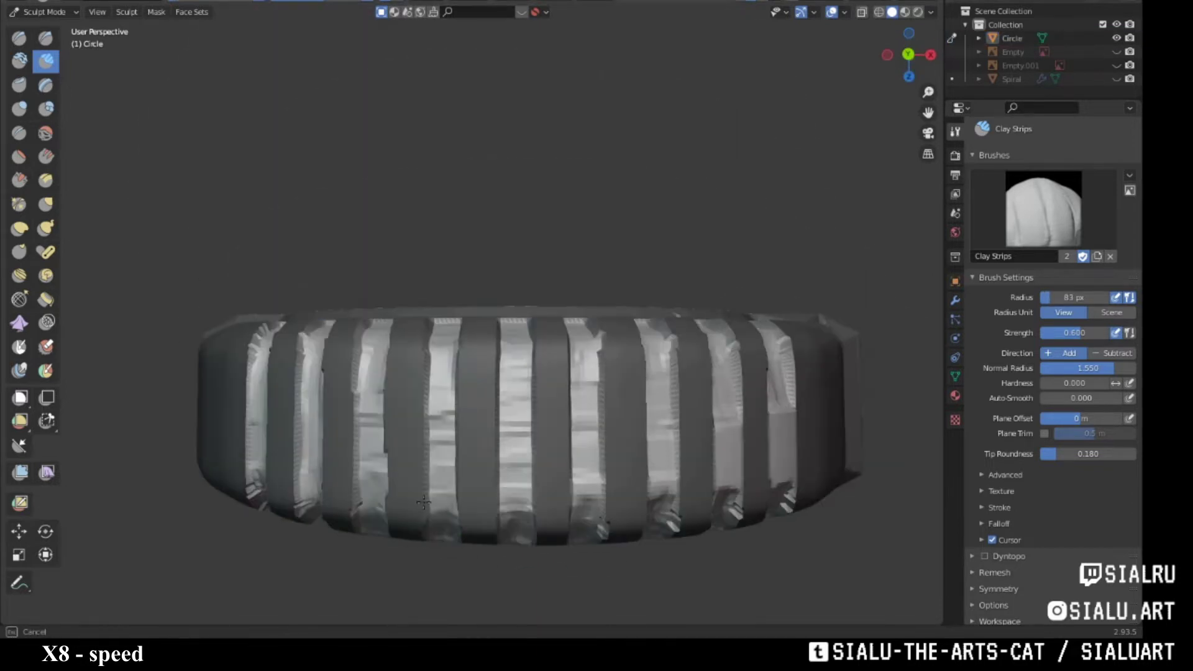
middle_drag(527, 396, 257, 371)
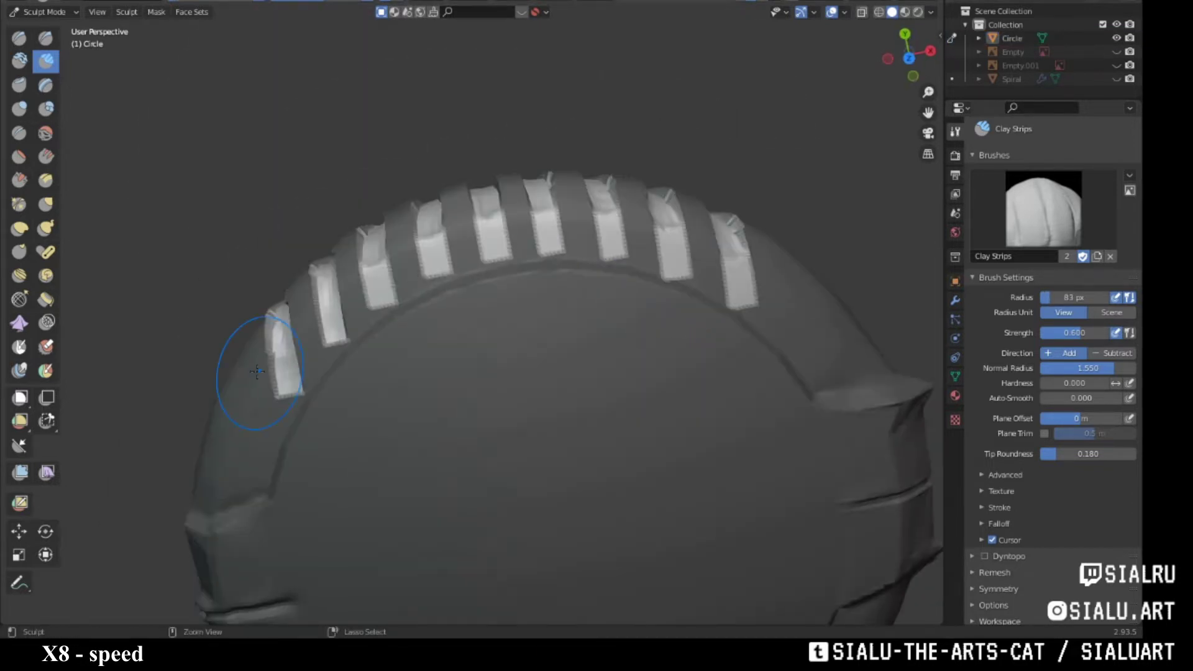
middle_drag(562, 226, 695, 282)
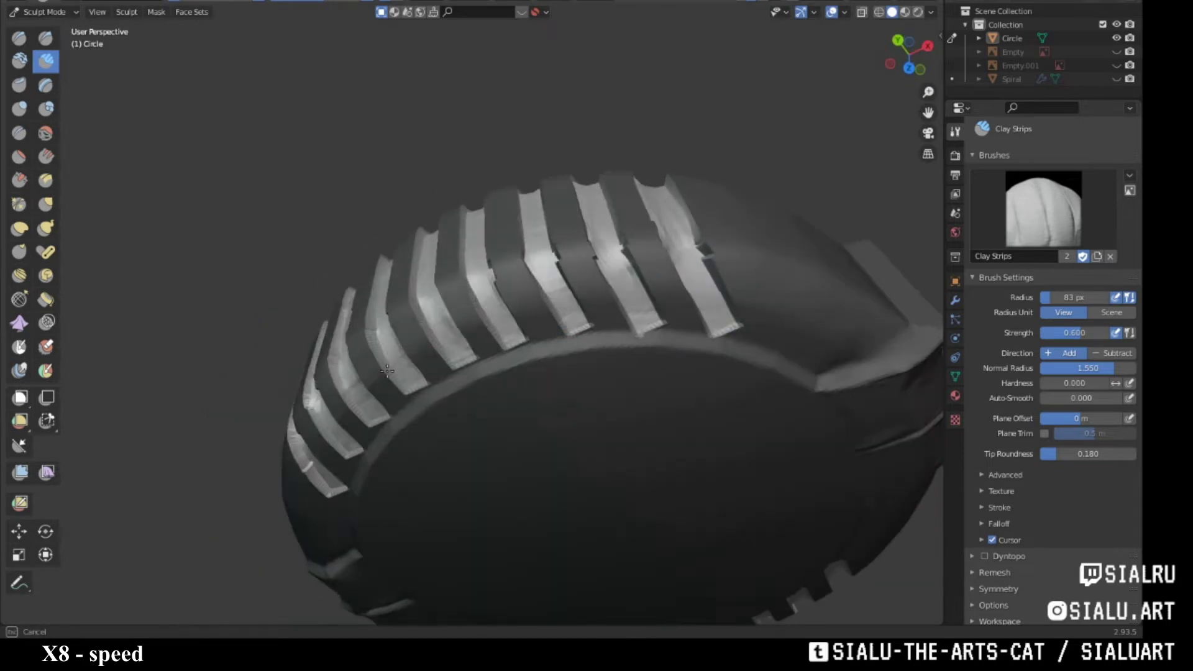
middle_drag(388, 372, 501, 418)
mouse_move(585, 319)
middle_down()
mouse_move(466, 426)
mouse_move(544, 507)
middle_up()
mouse_move(371, 538)
middle_down()
mouse_move(560, 226)
mouse_move(665, 209)
mouse_move(587, 516)
mouse_move(634, 342)
mouse_move(706, 199)
mouse_move(278, 131)
mouse_move(799, 519)
mouse_move(532, 452)
mouse_move(737, 131)
mouse_move(591, 341)
mouse_move(435, 373)
mouse_move(609, 348)
mouse_move(676, 375)
mouse_move(746, 249)
middle_up()
- Remesh the case and switch to the Draw brush
click(20, 398)
click(892, 3)
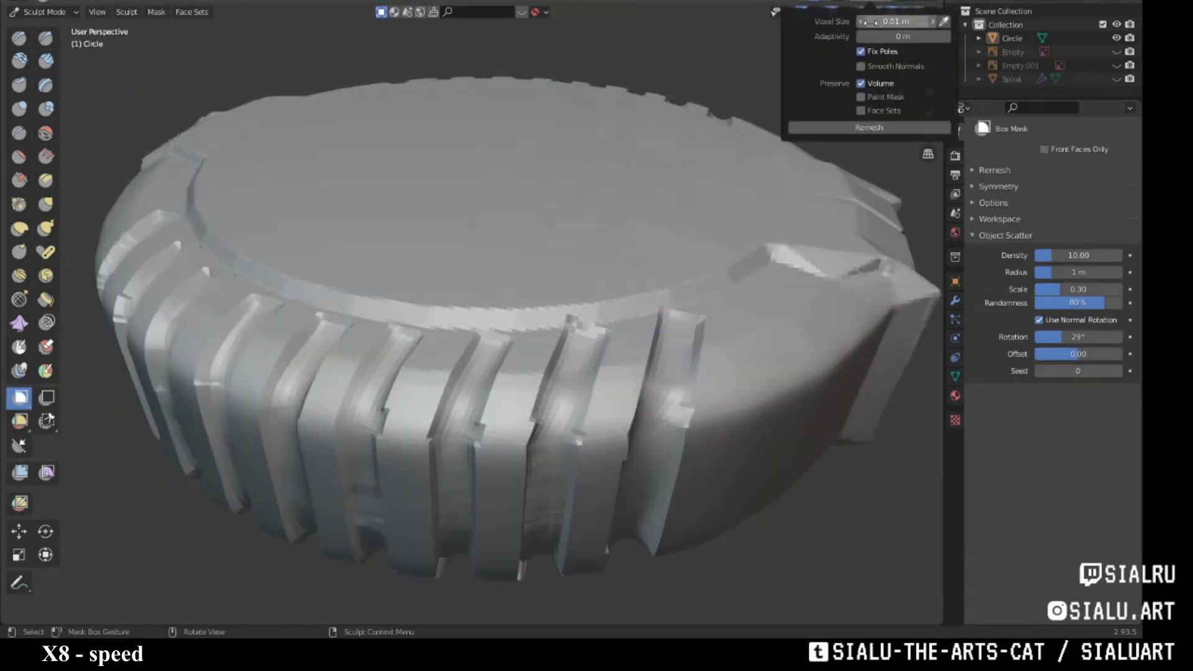
click(20, 38)
scroll(611, 346, up, 5)
- Refine the rim ribs with the Draw brush, checking the ridges and underside from several angles
mouse_move(611, 346)
middle_down()
mouse_move(610, 139)
mouse_move(664, 298)
mouse_move(652, 259)
mouse_move(501, 346)
mouse_move(706, 194)
mouse_move(541, 264)
mouse_move(661, 277)
middle_up()
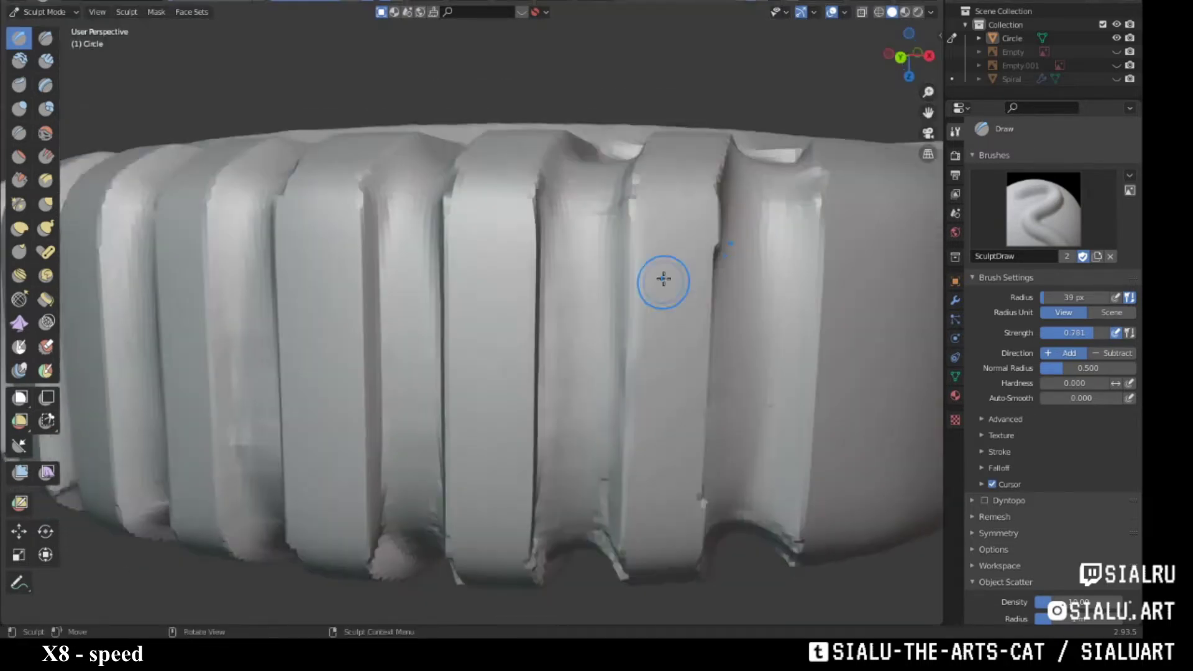
mouse_move(524, 320)
middle_down()
mouse_move(474, 394)
mouse_move(523, 325)
mouse_move(660, 288)
mouse_move(506, 282)
mouse_move(578, 309)
mouse_move(663, 259)
mouse_move(564, 253)
mouse_move(509, 286)
middle_up()
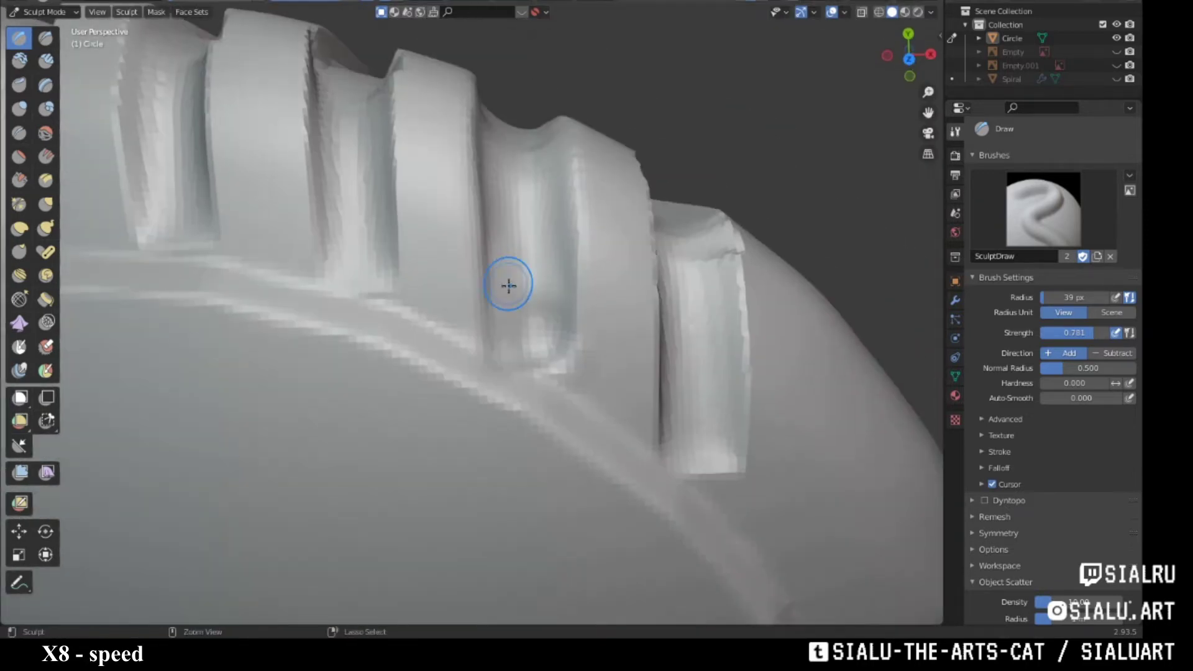
mouse_move(486, 363)
middle_down()
mouse_move(613, 277)
mouse_move(455, 506)
mouse_move(688, 338)
mouse_move(681, 254)
middle_up()
mouse_move(600, 128)
middle_down()
mouse_move(575, 400)
mouse_move(537, 391)
mouse_move(671, 373)
mouse_move(607, 515)
middle_up()
mouse_move(670, 397)
middle_down()
mouse_move(628, 245)
mouse_move(456, 431)
mouse_move(637, 355)
mouse_move(524, 299)
mouse_move(554, 404)
mouse_move(485, 275)
mouse_move(524, 315)
mouse_move(533, 435)
mouse_move(516, 385)
mouse_move(499, 401)
middle_up()
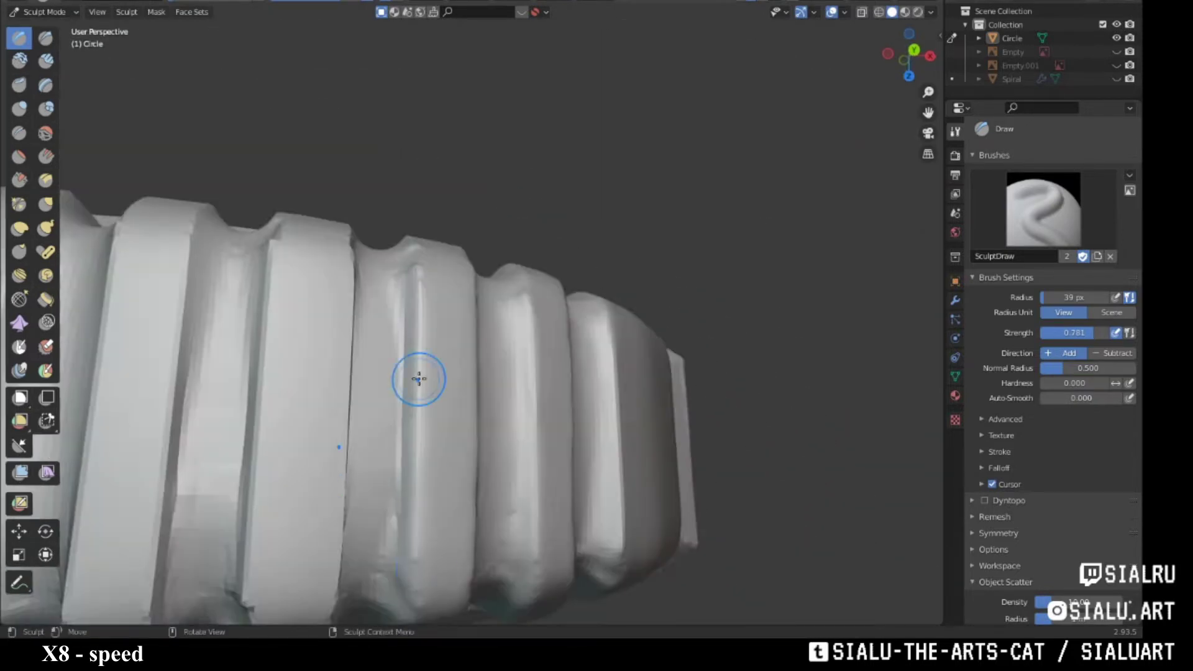
mouse_move(419, 379)
middle_down()
mouse_move(381, 311)
mouse_move(320, 381)
mouse_move(264, 401)
mouse_move(333, 292)
mouse_move(274, 314)
mouse_move(336, 505)
mouse_move(400, 292)
mouse_move(535, 311)
middle_up()
mouse_move(396, 310)
middle_down()
mouse_move(309, 348)
mouse_move(327, 399)
mouse_move(386, 229)
mouse_move(428, 306)
mouse_move(440, 391)
mouse_move(431, 258)
mouse_move(426, 293)
mouse_move(365, 284)
mouse_move(506, 373)
mouse_move(495, 267)
mouse_move(469, 394)
mouse_move(435, 312)
middle_up()
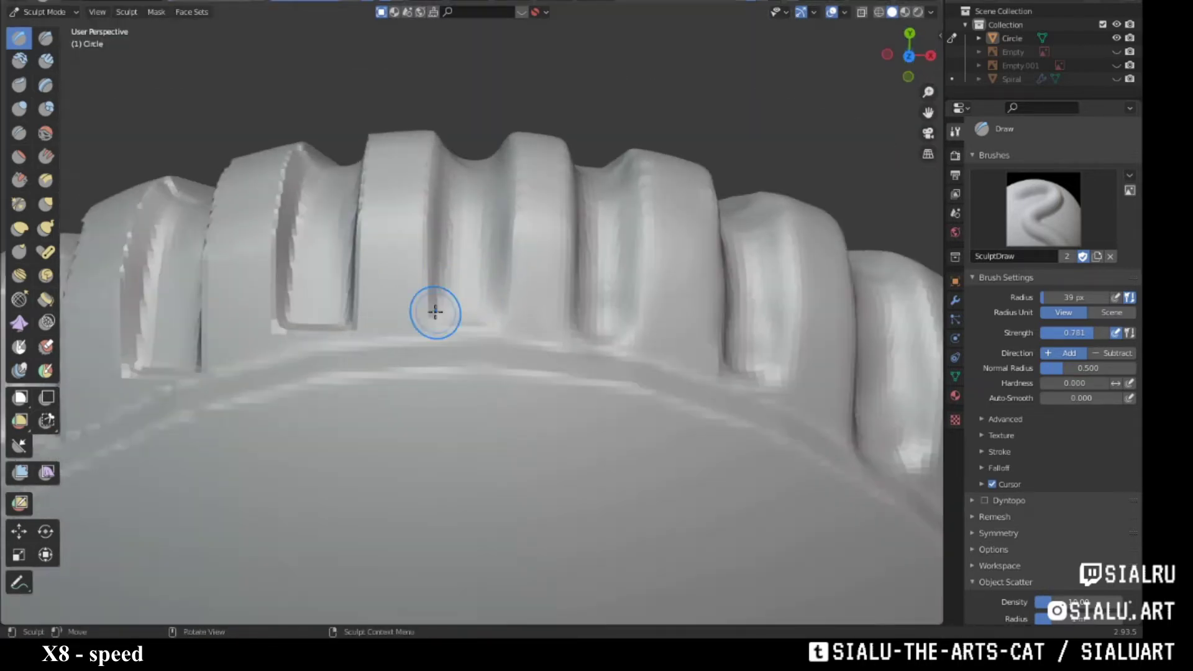
mouse_move(458, 267)
middle_down()
mouse_move(275, 301)
mouse_move(442, 416)
middle_up()
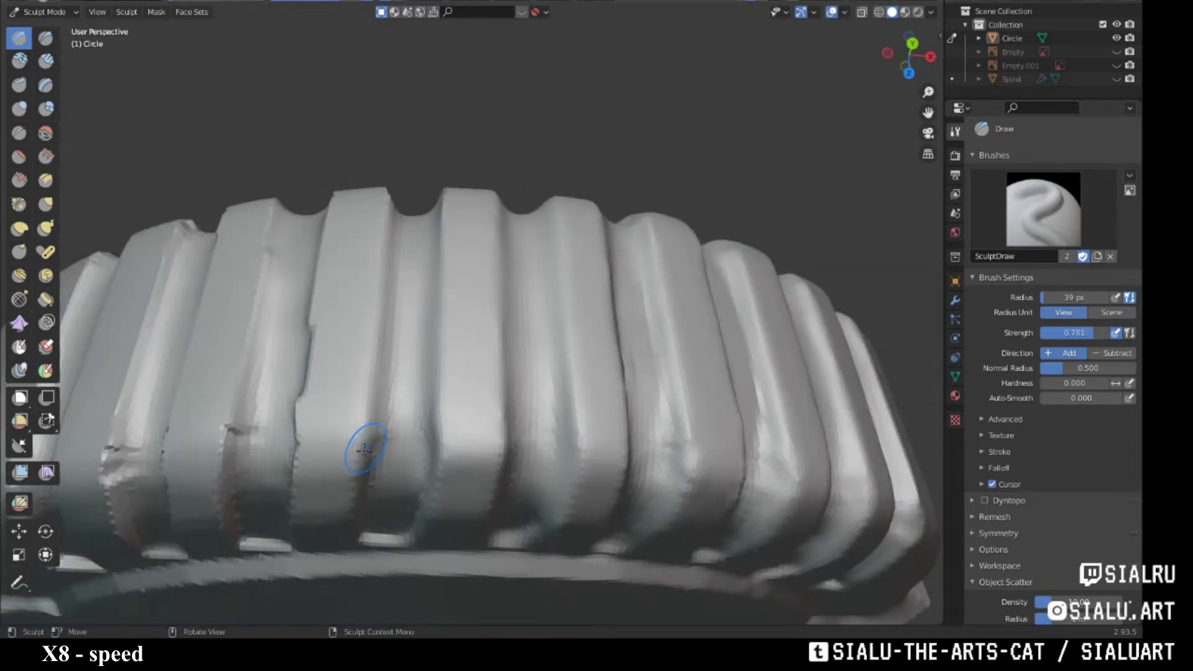
- Even out the remaining rim ribs from flatter, lower and top views, then activate the Grab brush
middle_drag(365, 450, 406, 290)
mouse_move(469, 321)
middle_down()
mouse_move(392, 306)
mouse_move(387, 261)
middle_up()
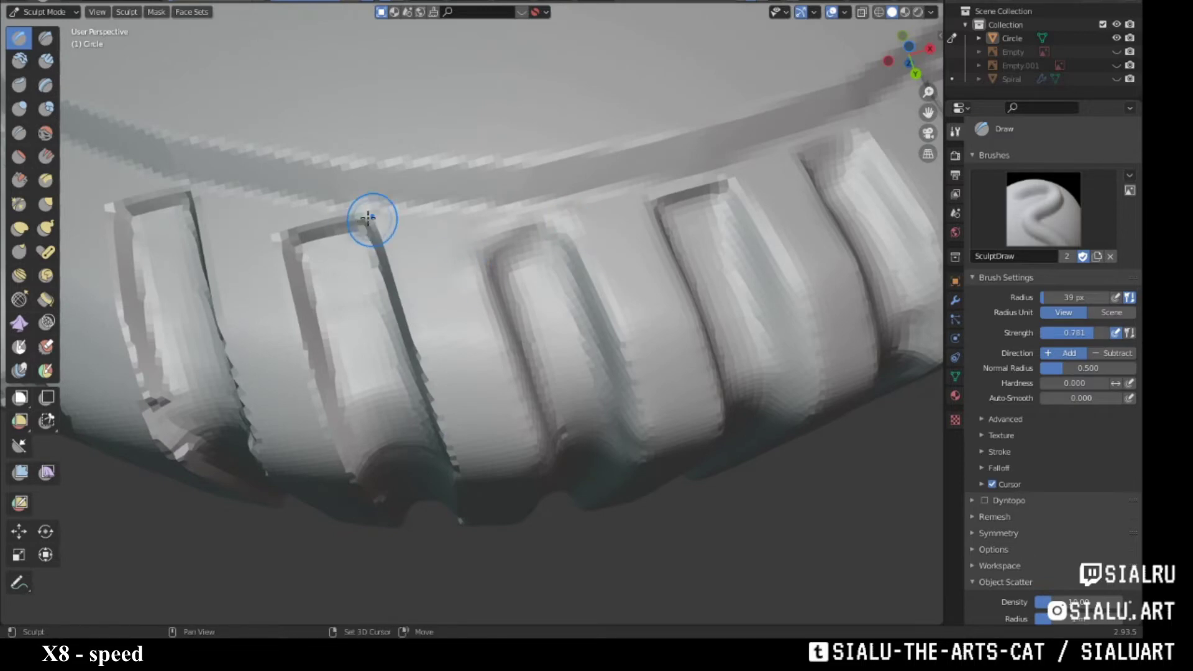
mouse_move(368, 218)
middle_down()
mouse_move(298, 192)
mouse_move(412, 187)
middle_up()
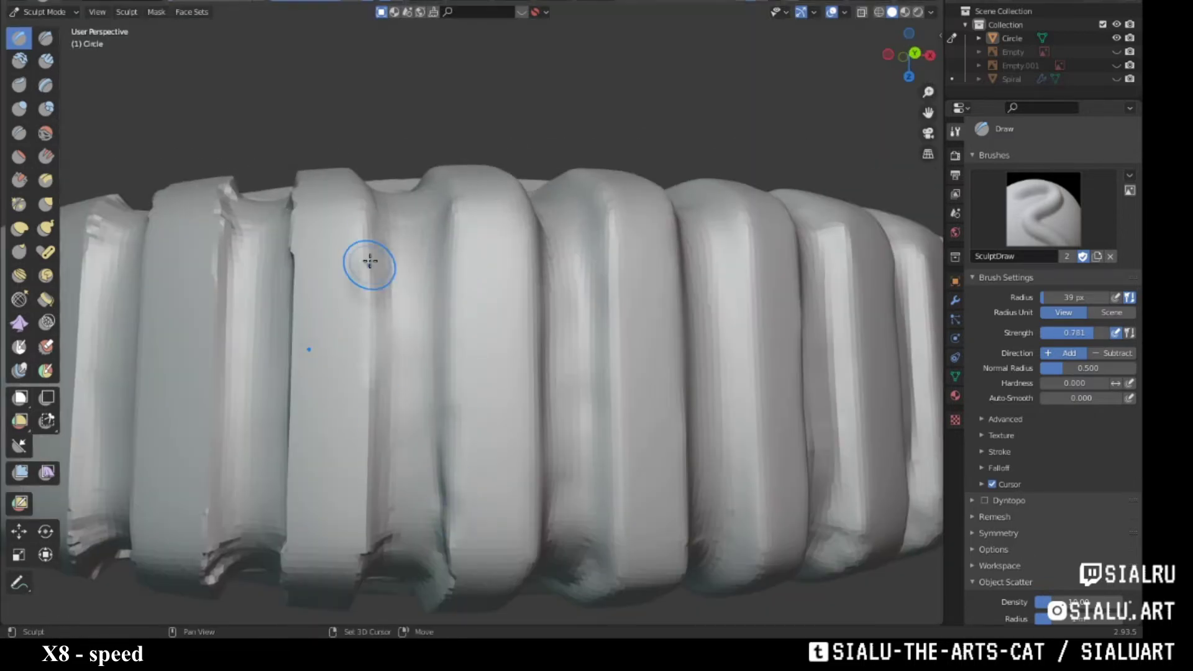
mouse_move(370, 262)
middle_down()
mouse_move(314, 427)
mouse_move(267, 412)
mouse_move(400, 479)
mouse_move(482, 544)
mouse_move(373, 341)
mouse_move(346, 235)
mouse_move(522, 208)
mouse_move(551, 416)
mouse_move(391, 426)
mouse_move(425, 413)
mouse_move(419, 344)
mouse_move(559, 346)
mouse_move(552, 248)
mouse_move(479, 251)
mouse_move(442, 341)
mouse_move(469, 173)
mouse_move(503, 339)
mouse_move(283, 194)
middle_up()
mouse_move(192, 196)
middle_down()
mouse_move(389, 315)
mouse_move(434, 394)
mouse_move(517, 185)
middle_up()
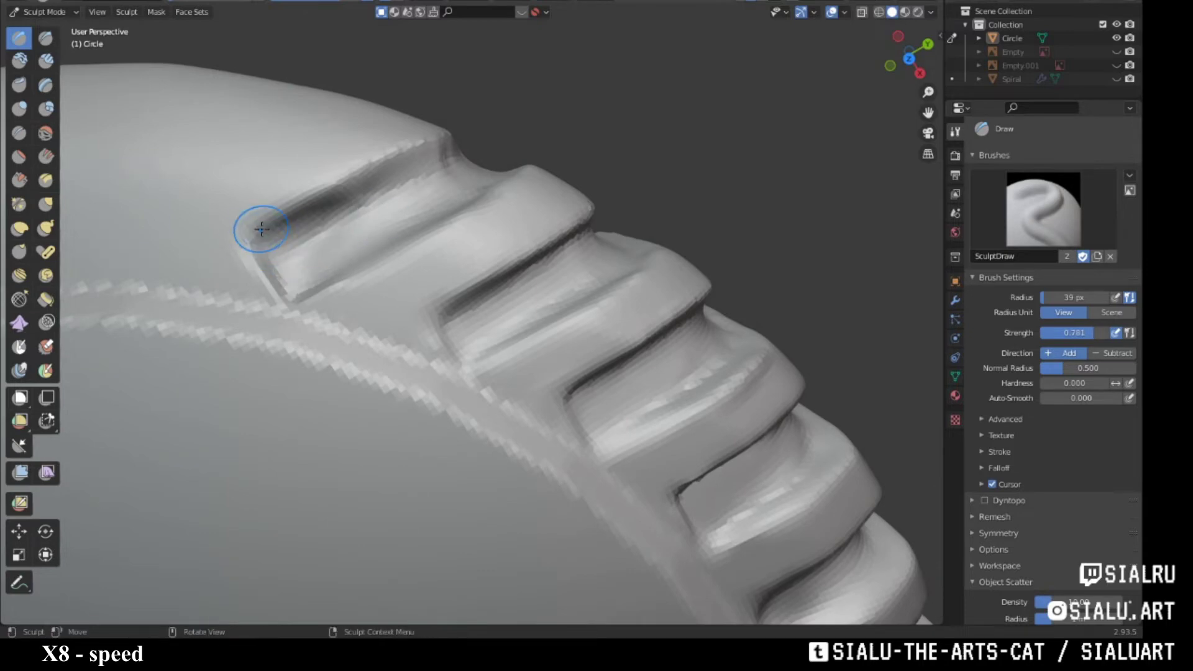
mouse_move(455, 302)
middle_down()
mouse_move(687, 205)
mouse_move(604, 370)
mouse_move(735, 306)
mouse_move(634, 230)
mouse_move(634, 261)
middle_up()
scroll(633, 262, up, 5)
key(KP_7)
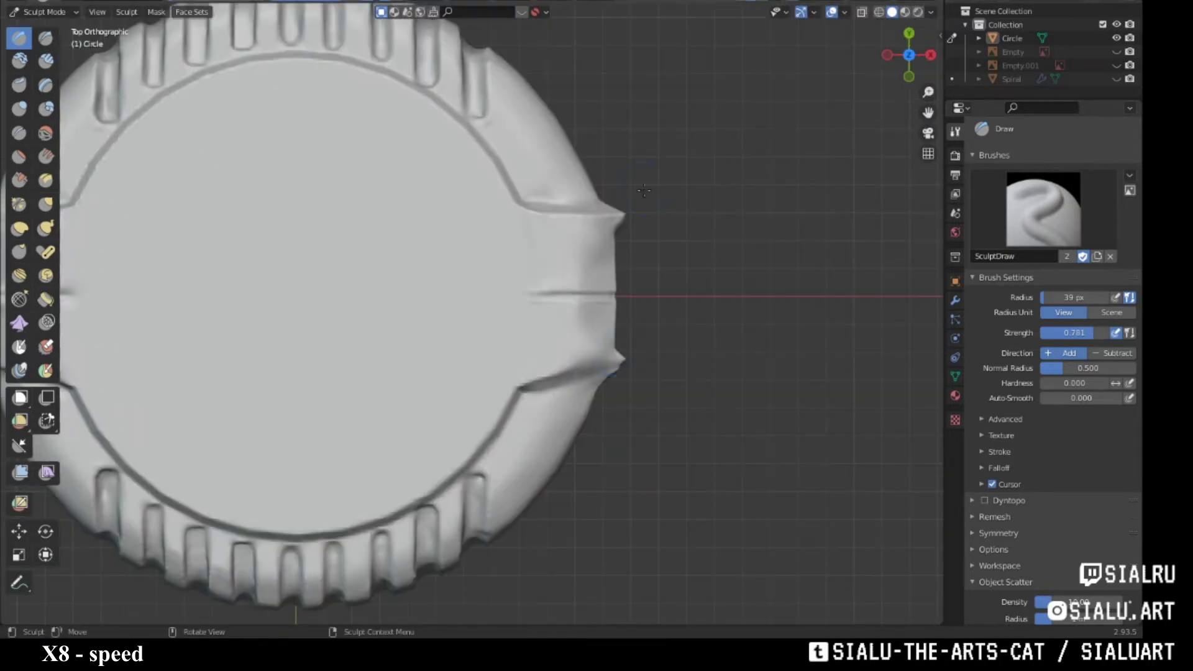
scroll(566, 189, up, 5)
- Even out the cap's rim ribs with Clay Strips, inspecting the ring from several angles
key(g)
middle_drag(558, 189, 466, 314)
scroll(466, 314, up, 3)
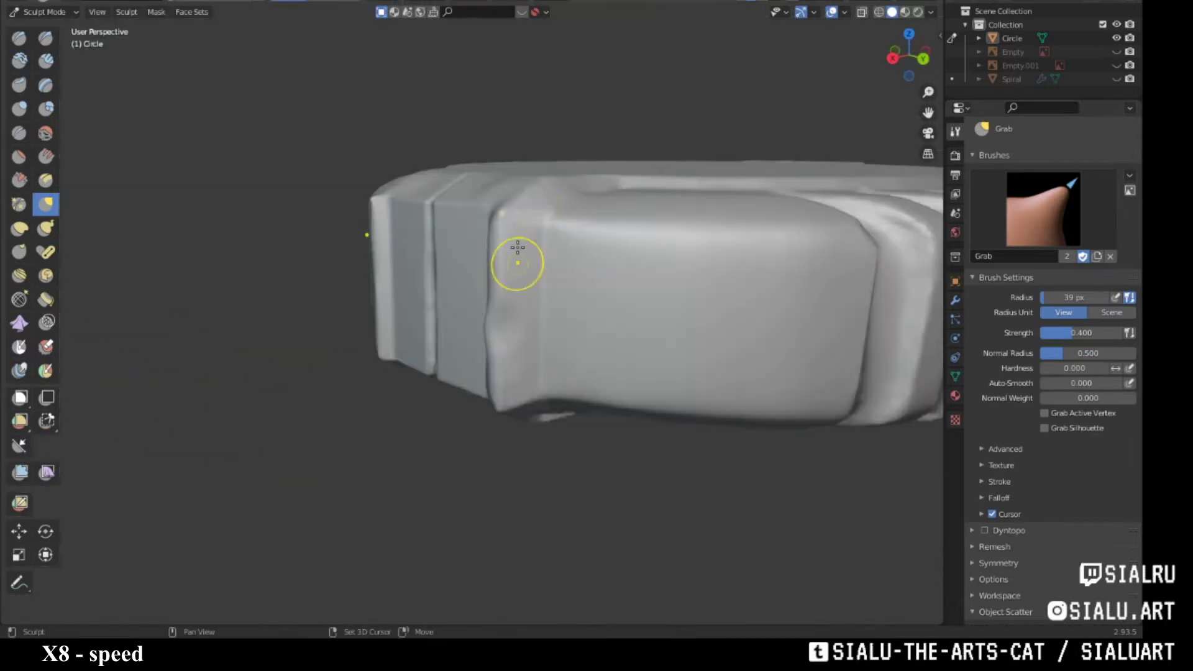
scroll(575, 195, up, 5)
mouse_move(575, 194)
middle_down()
mouse_move(568, 218)
mouse_move(623, 301)
middle_up()
scroll(568, 218, down, 8)
scroll(623, 301, up, 4)
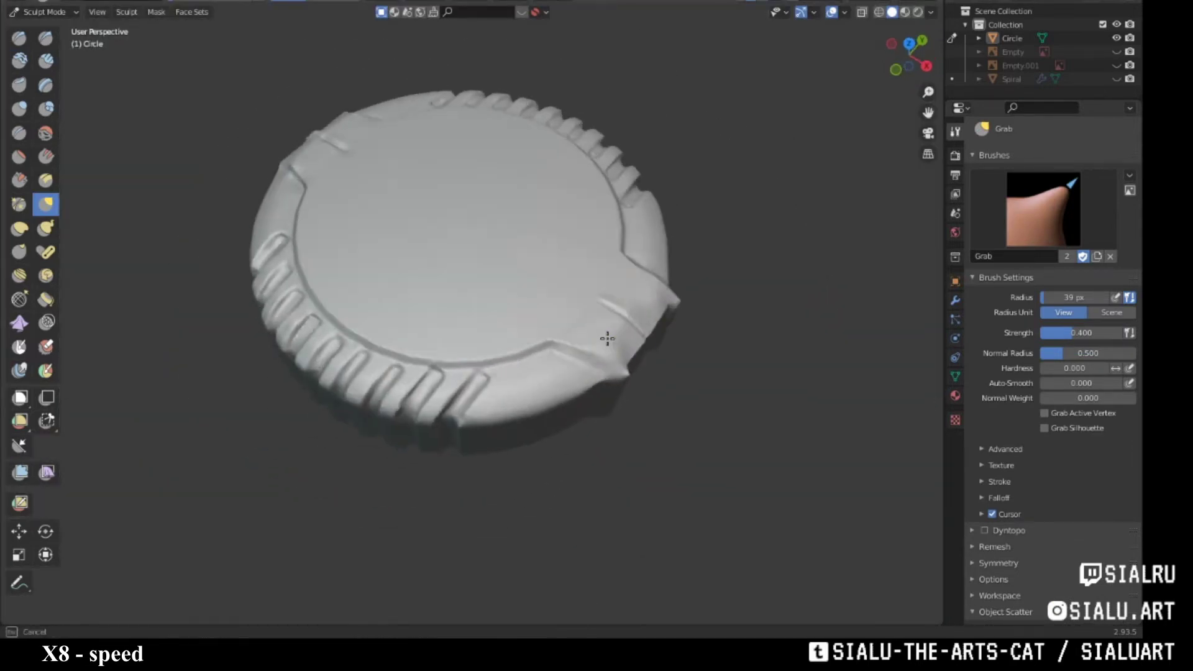
mouse_move(515, 355)
middle_down()
mouse_move(487, 340)
mouse_move(487, 354)
mouse_move(572, 300)
mouse_move(497, 282)
mouse_move(567, 370)
mouse_move(489, 211)
middle_up()
scroll(489, 211, up, 5)
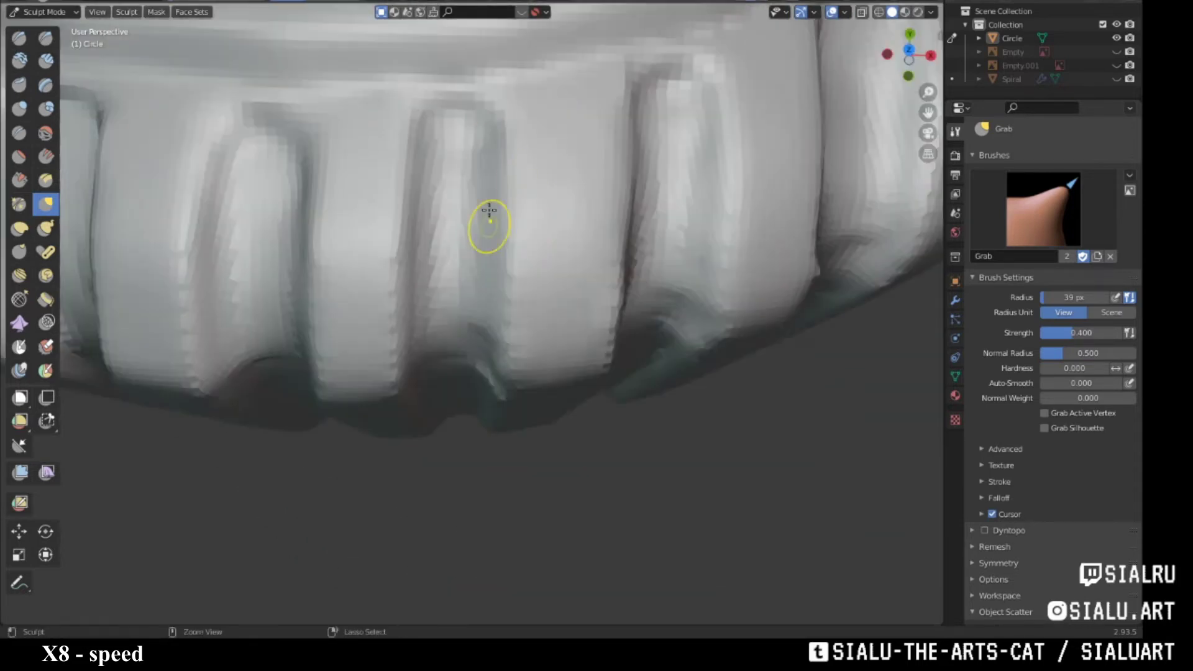
mouse_move(491, 158)
middle_down()
mouse_move(493, 354)
mouse_move(461, 205)
mouse_move(599, 266)
mouse_move(602, 234)
mouse_move(514, 224)
mouse_move(485, 280)
mouse_move(480, 375)
mouse_move(546, 195)
mouse_move(495, 202)
mouse_move(490, 308)
mouse_move(510, 271)
mouse_move(487, 167)
middle_up()
scroll(504, 275, down, 4)
middle_drag(504, 275, 493, 314)
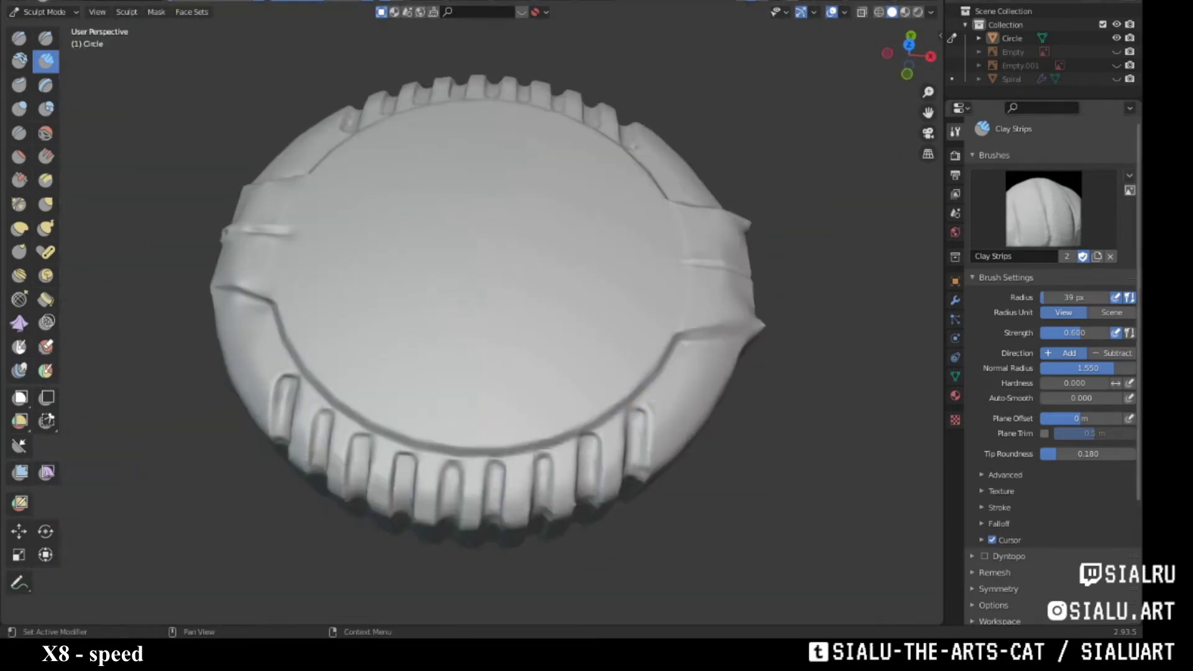
- Return to top view, switch back to Object Mode, and bring up the Add Mesh list
key(KP_7)
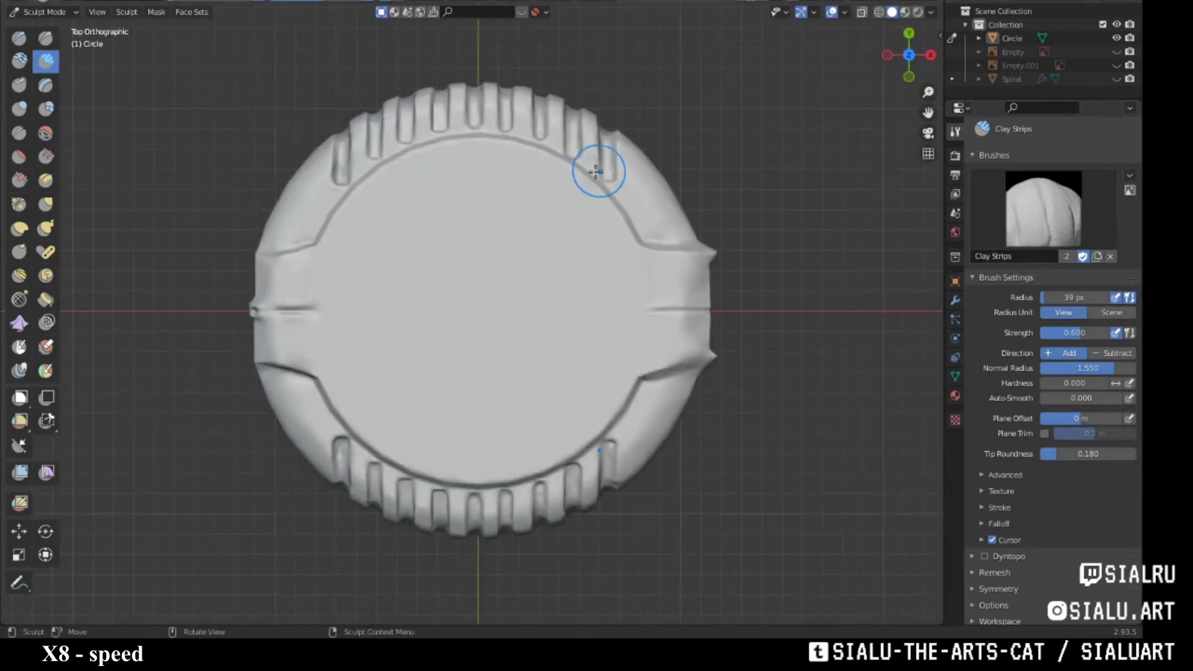
key(ctrl+Page_Up)
key(shift+a)
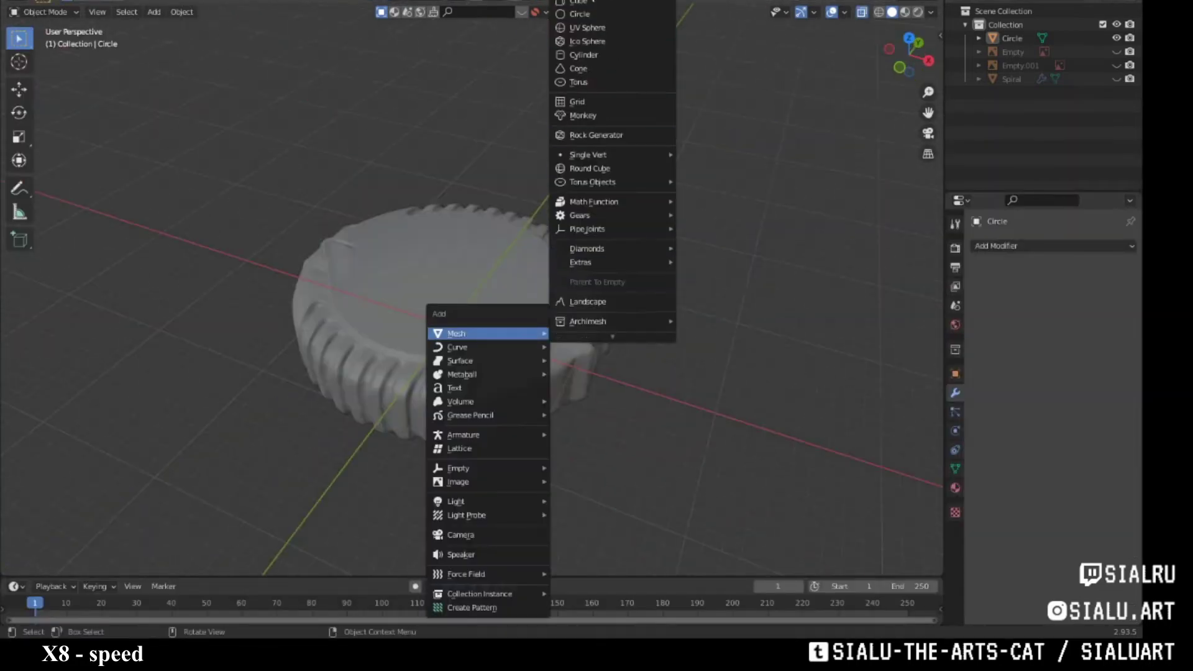
- Add a plane, scale it up and stand it upright across the disc
click(581, 16)
key(KP_3)
key(s)
click(721, 248)
mouse_move(561, 421)
middle_down()
mouse_move(772, 352)
mouse_move(722, 377)
mouse_move(667, 330)
middle_up()
key(a)
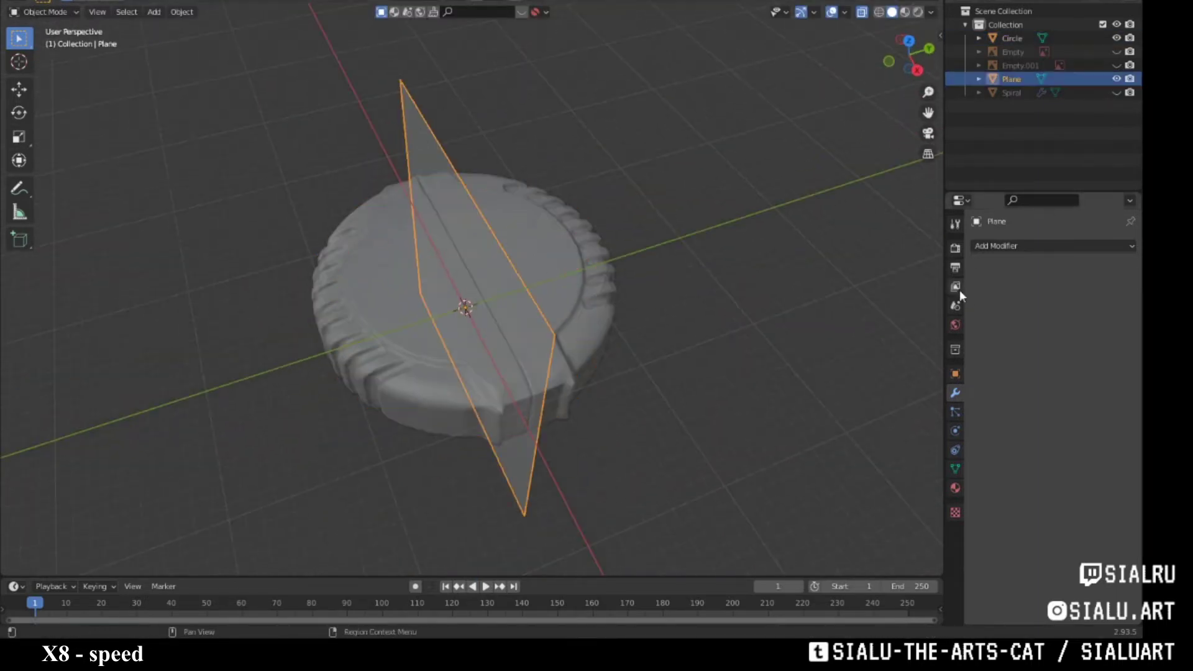
- Give the plane a Solidify modifier of 0.01 m thickness with Offset 0.5
click(1024, 246)
click(871, 464)
mouse_move(870, 464)
middle_down()
mouse_move(723, 441)
mouse_move(556, 345)
mouse_move(586, 201)
middle_up()
scroll(720, 443, up, 5)
scroll(587, 202, up, 5)
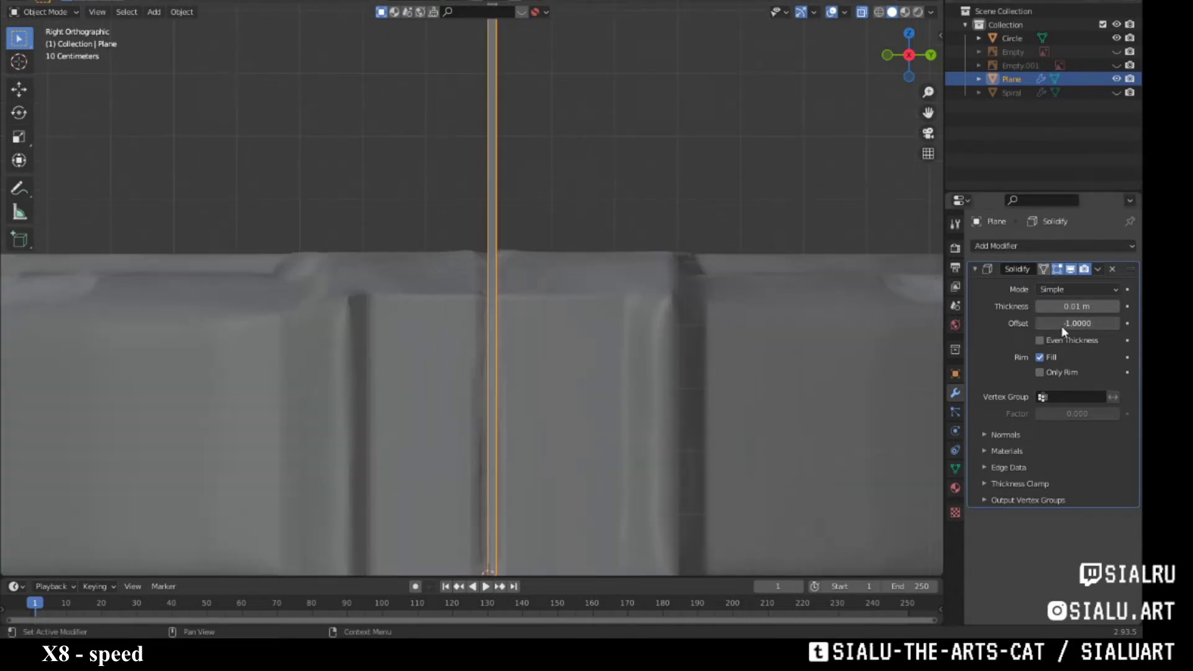
mouse_move(1062, 326)
mouse_down()
mouse_move(1128, 326)
mouse_move(1094, 323)
mouse_up()
mouse_move(622, 373)
middle_down()
mouse_move(573, 361)
mouse_move(550, 319)
middle_up()
scroll(550, 319, up, 3)
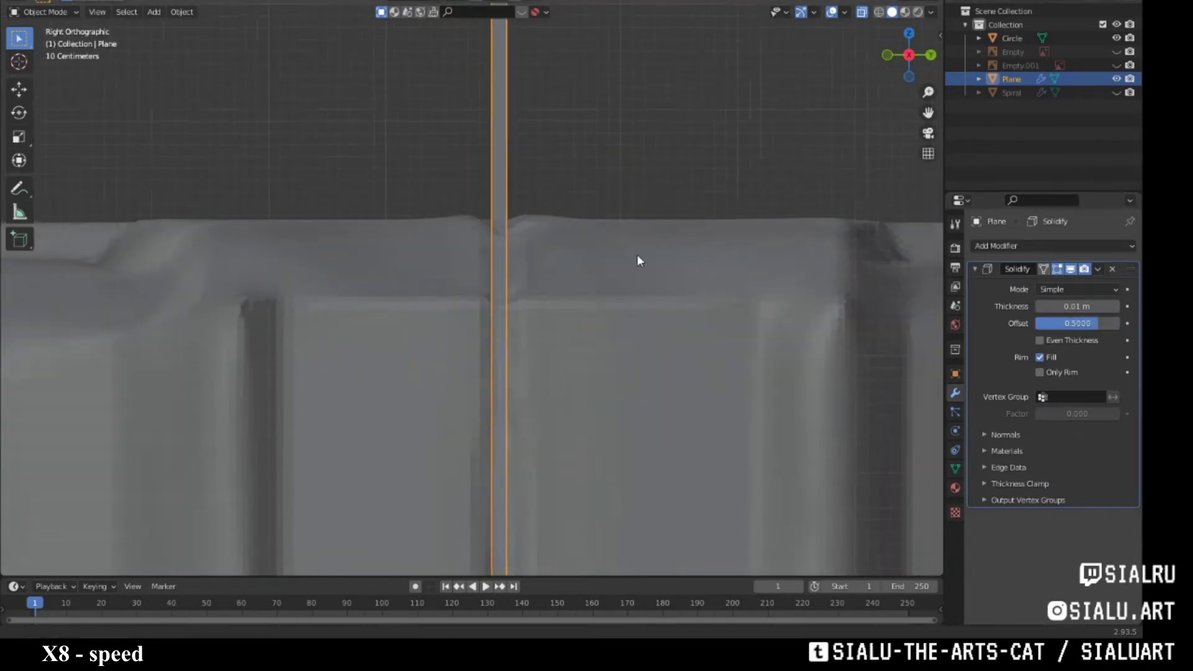
middle_drag(639, 260, 621, 236)
scroll(621, 236, down, 5)
mouse_move(788, 248)
middle_down()
mouse_move(658, 278)
mouse_move(833, 313)
middle_up()
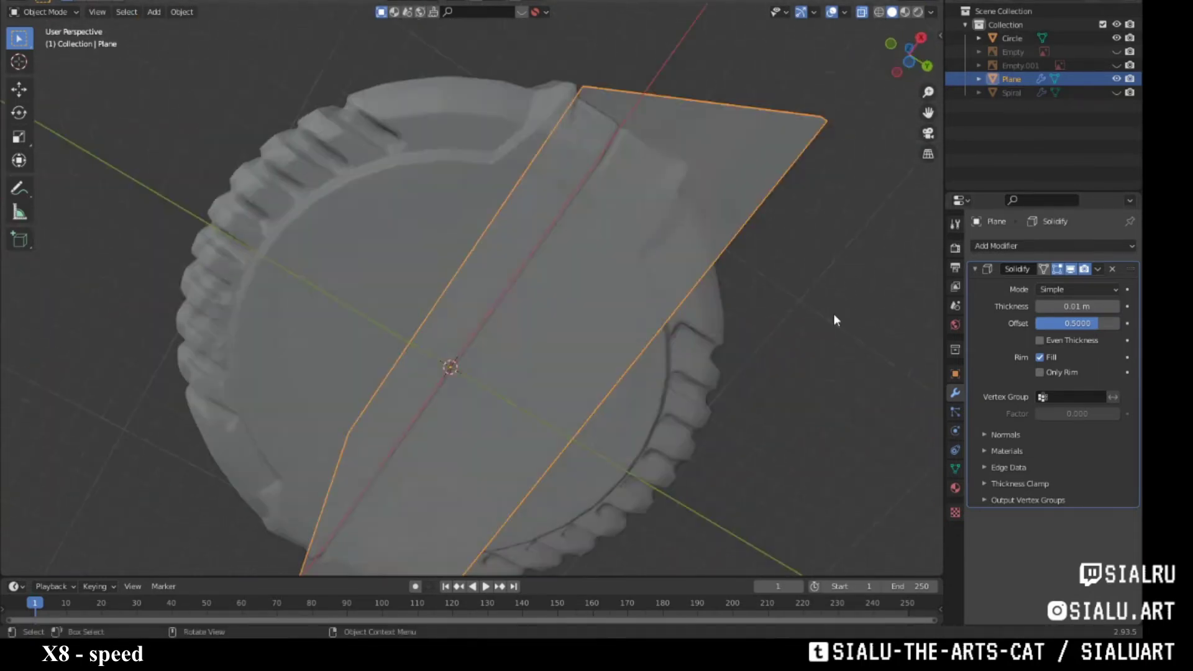
- Select the disc, enter Sculpt Mode and stroke along its rim
click(497, 248)
key(ctrl+Tab)
mouse_move(497, 249)
middle_down()
mouse_move(592, 207)
mouse_move(435, 311)
middle_up()
scroll(435, 311, up, 5)
drag(365, 371, 419, 356)
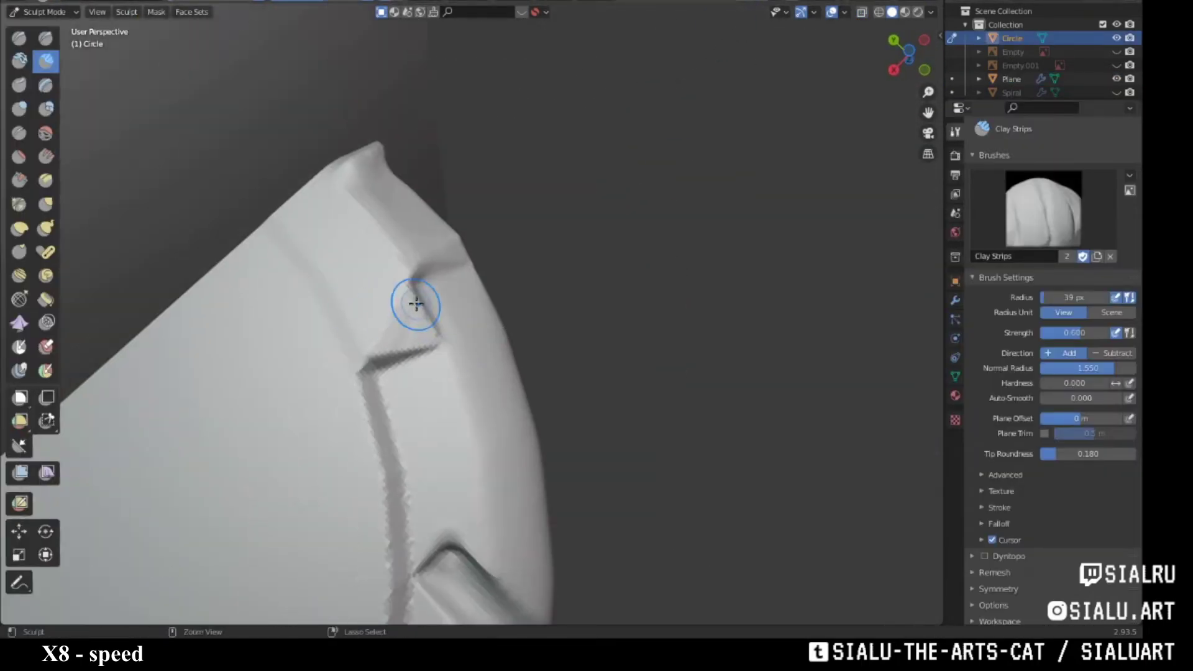
mouse_move(426, 336)
middle_down()
mouse_move(413, 302)
mouse_move(395, 299)
mouse_move(439, 306)
middle_up()
- Carve sharp grooves into the rim notches with Draw Sharp (Subtract), then return to Object Mode
click(45, 38)
drag(266, 334, 408, 253)
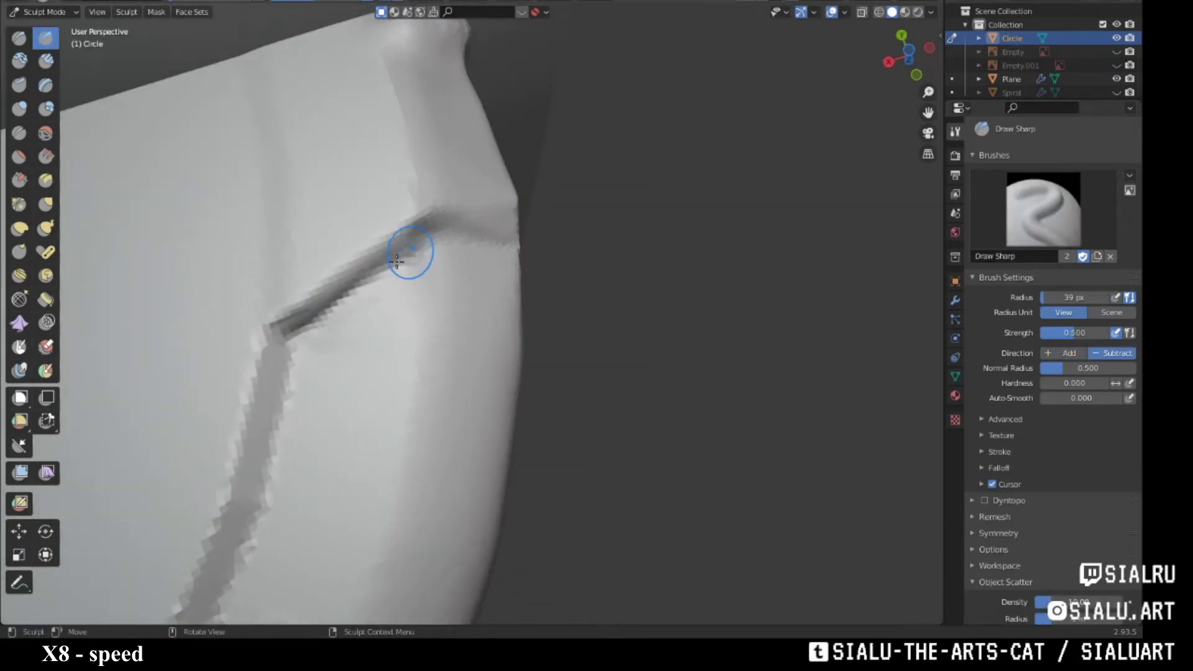
mouse_move(408, 253)
middle_down()
mouse_move(296, 325)
mouse_move(371, 445)
mouse_move(506, 315)
mouse_move(447, 400)
mouse_move(452, 304)
middle_up()
scroll(370, 445, down, 5)
scroll(448, 400, up, 5)
mouse_move(336, 371)
middle_down()
mouse_move(453, 413)
mouse_move(479, 315)
mouse_move(460, 319)
mouse_move(472, 261)
mouse_move(498, 208)
mouse_move(595, 268)
mouse_move(628, 348)
middle_up()
scroll(460, 318, down, 5)
key(ctrl+Tab)
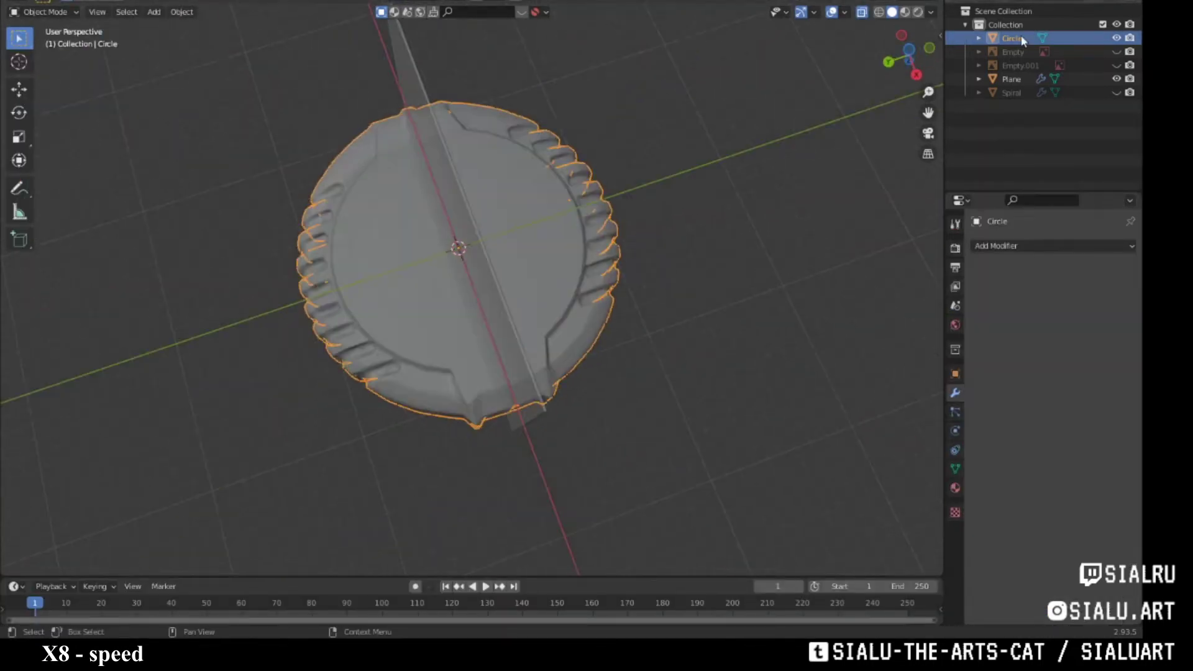
- Slice the disc in two along the upright plane with Bool Tool's Auto Boolean Slice
key(n)
click(935, 207)
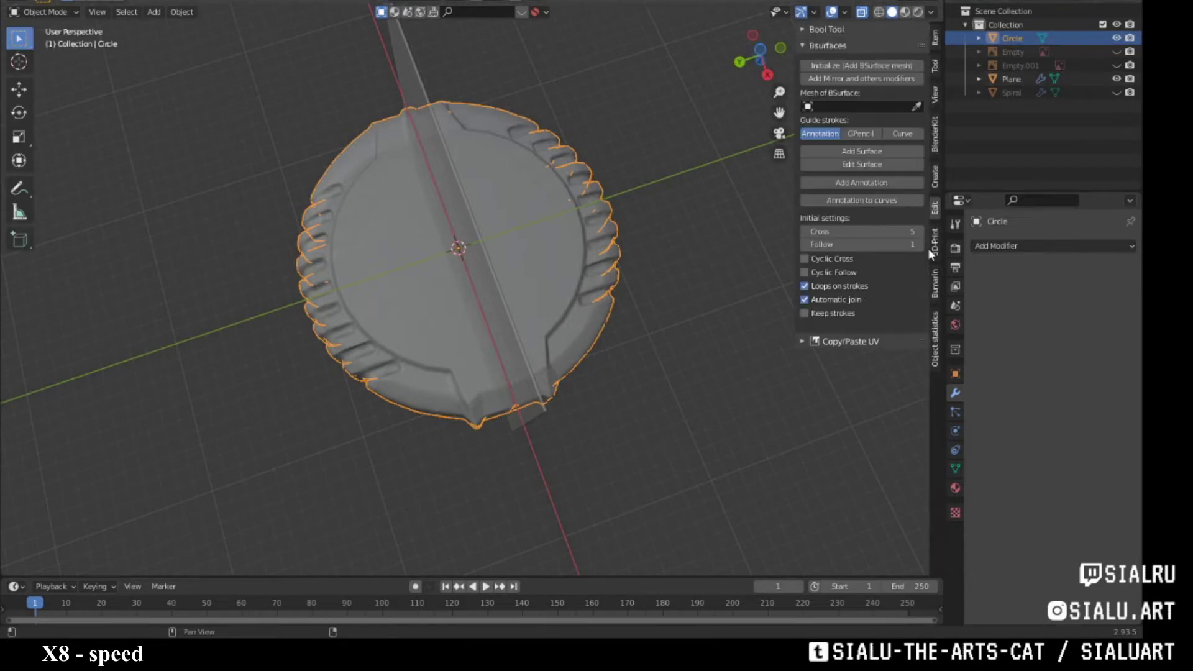
click(870, 29)
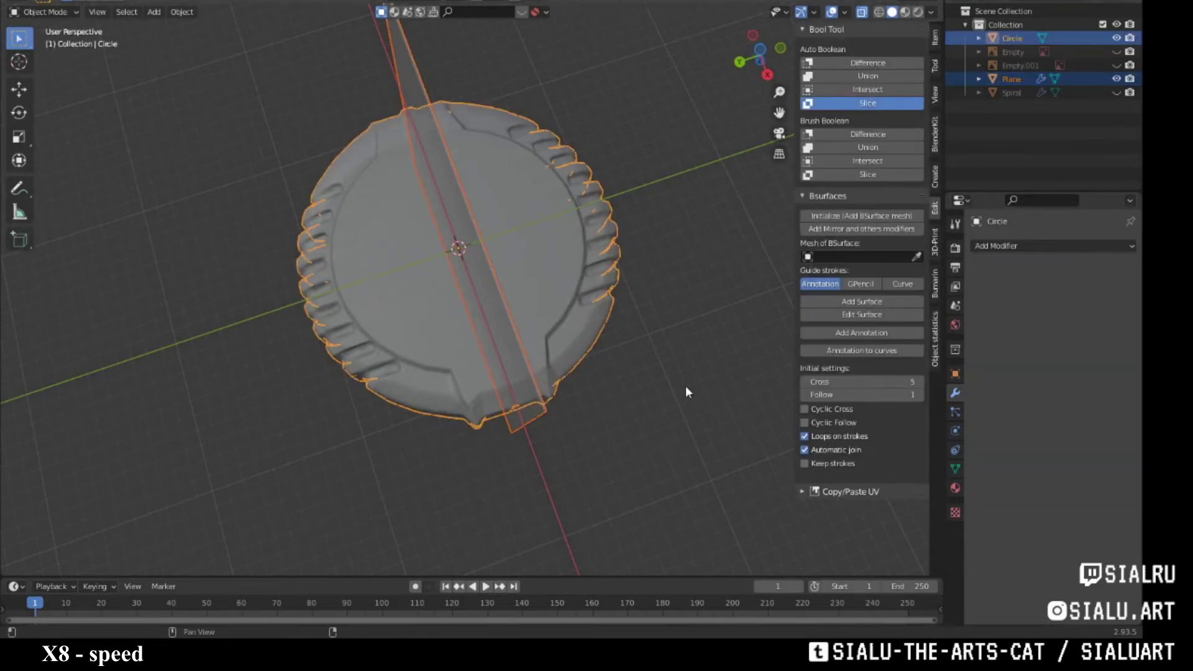
middle_drag(686, 391, 647, 367)
key(Delete)
scroll(576, 331, up, 5)
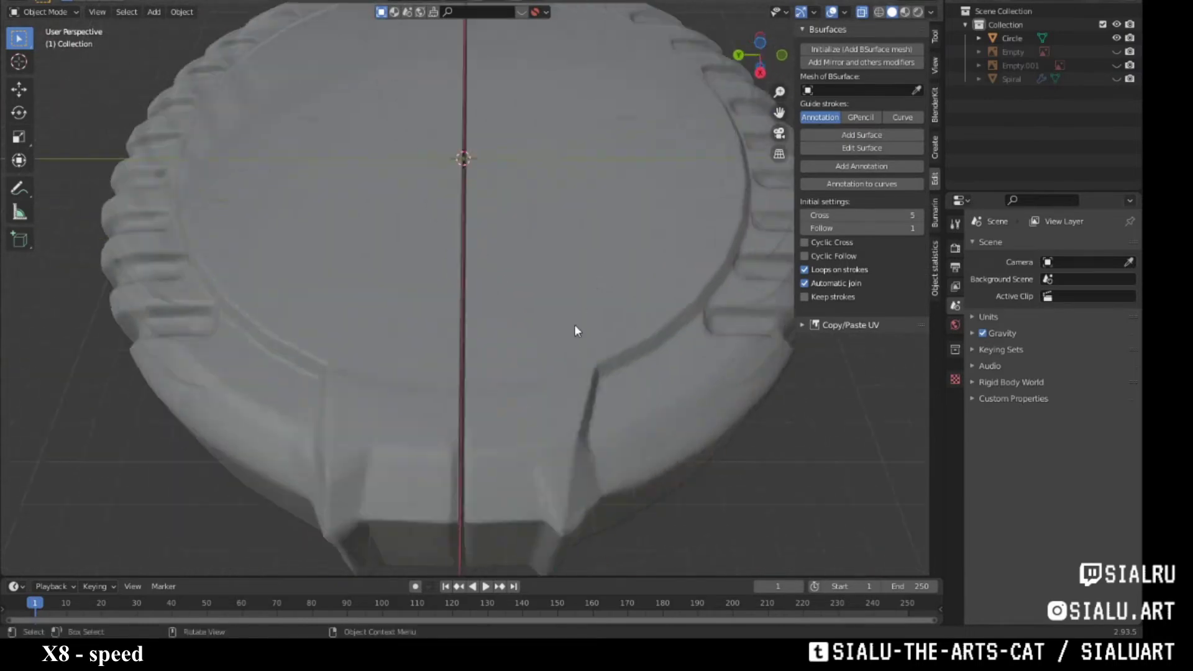
- Select the disc in Edit Mode and brush-select vertices on one half in wireframe
click(644, 351)
key(KP_7)
scroll(109, 282, up, 6)
key(Tab)
key(z)
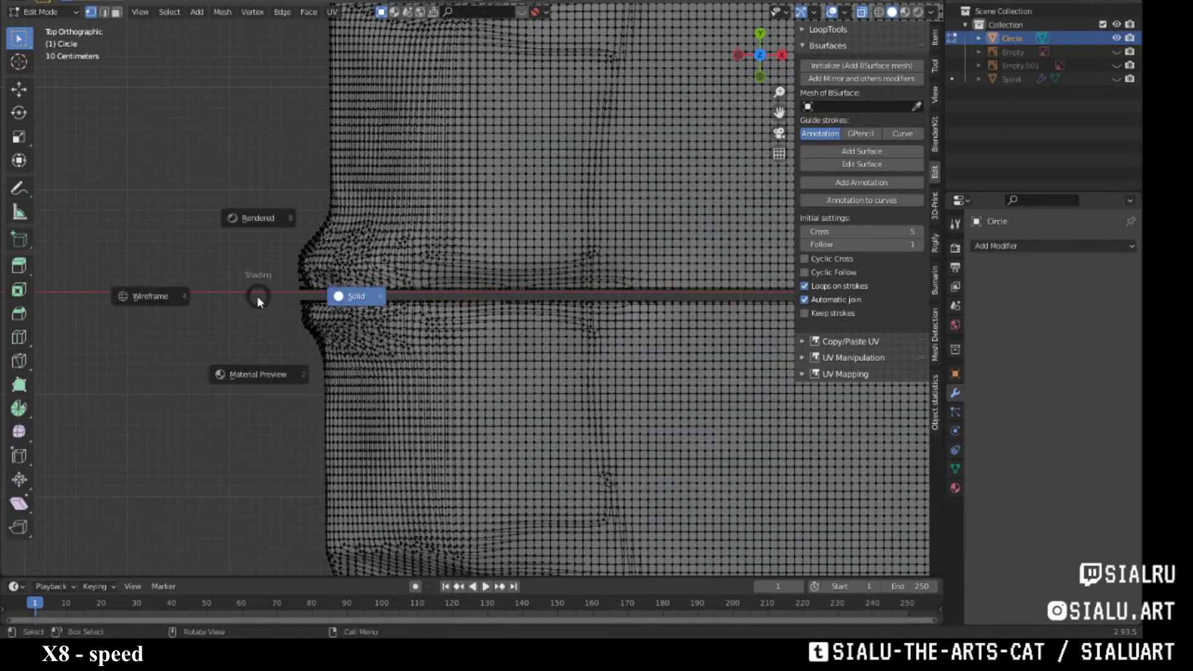
key(4)
key(c)
drag(311, 280, 315, 303)
scroll(242, 253, down, 5)
key(z)
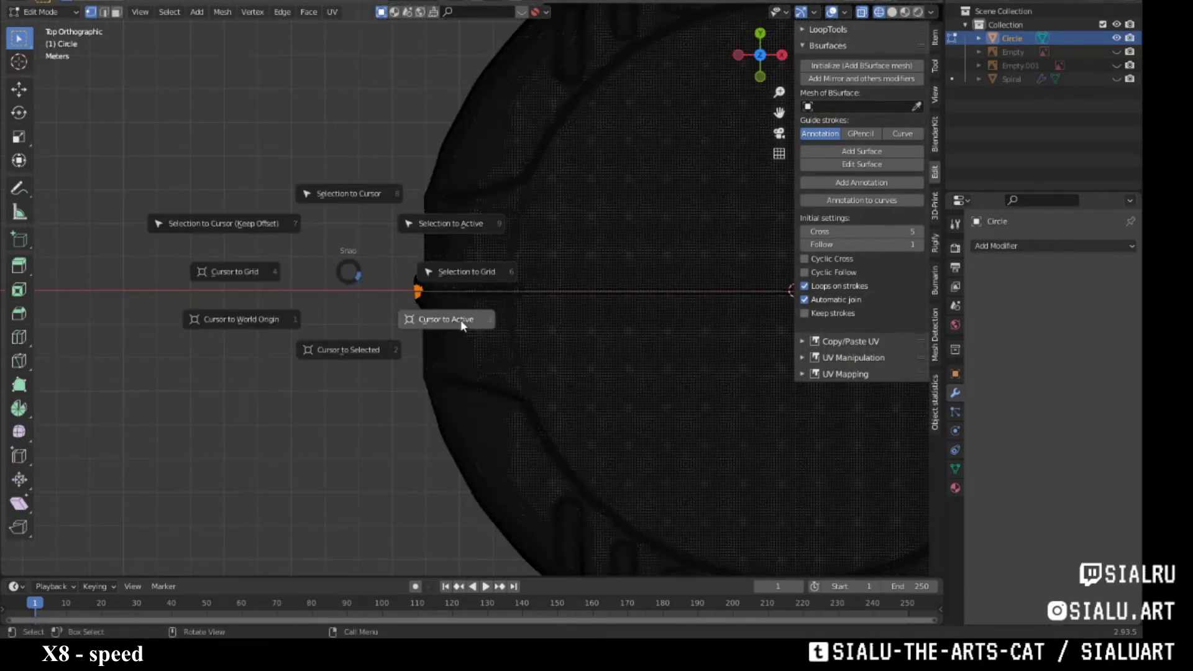
- Select the whole linked upper half with Ctrl+L, check it edge-on, and leave Edit Mode
click(460, 320)
key(Home)
key(ctrl+l)
key(KP_1)
key(KP_7)
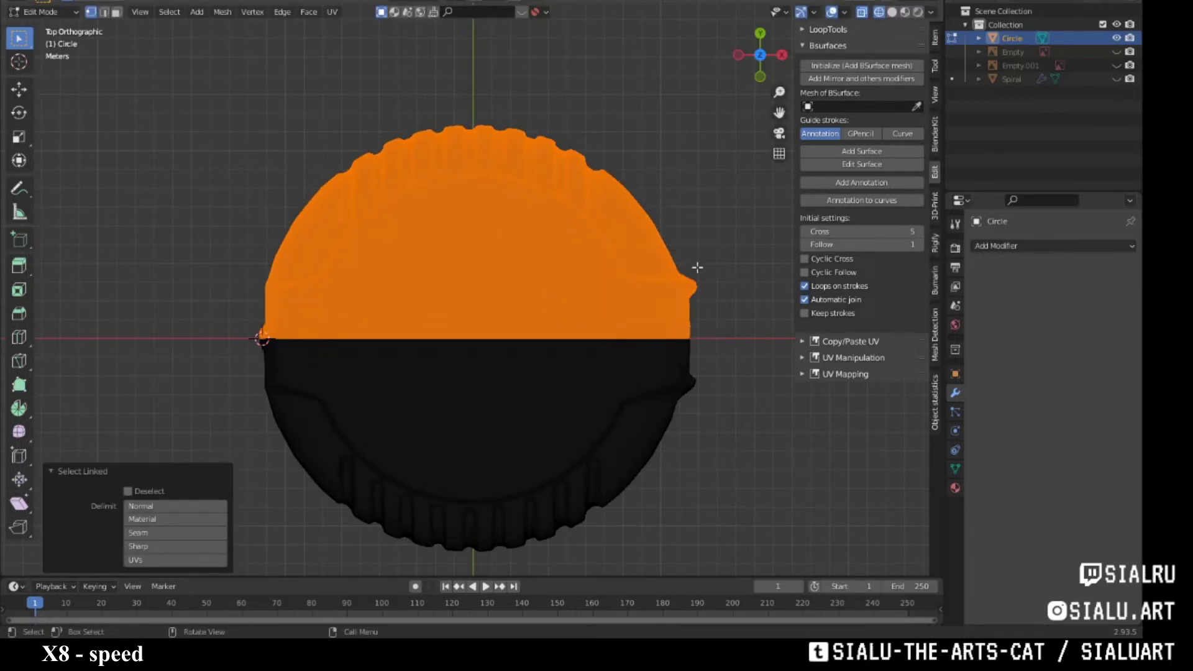
key(Tab)
- Shrink the spiral tape to 0.96 then 0.982 and recentre it inside the disc
mouse_move(627, 181)
middle_down()
mouse_move(513, 338)
mouse_move(441, 303)
middle_up()
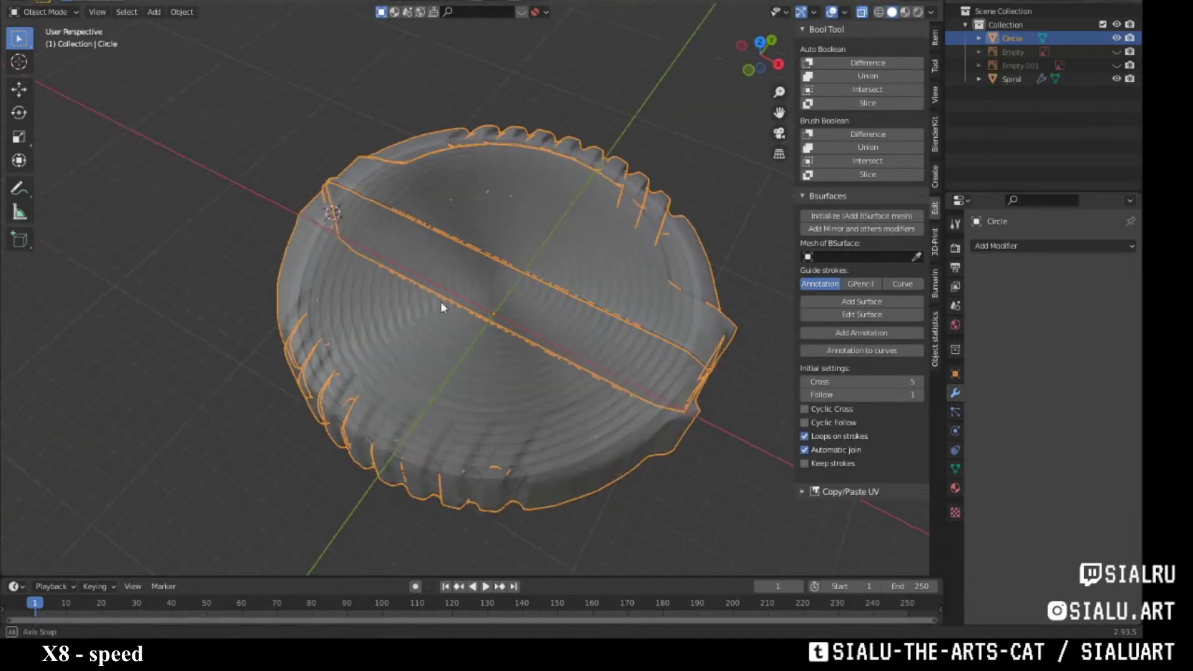
click(441, 307)
key(KP_7)
text(s0.96)
key(Return)
key(g)
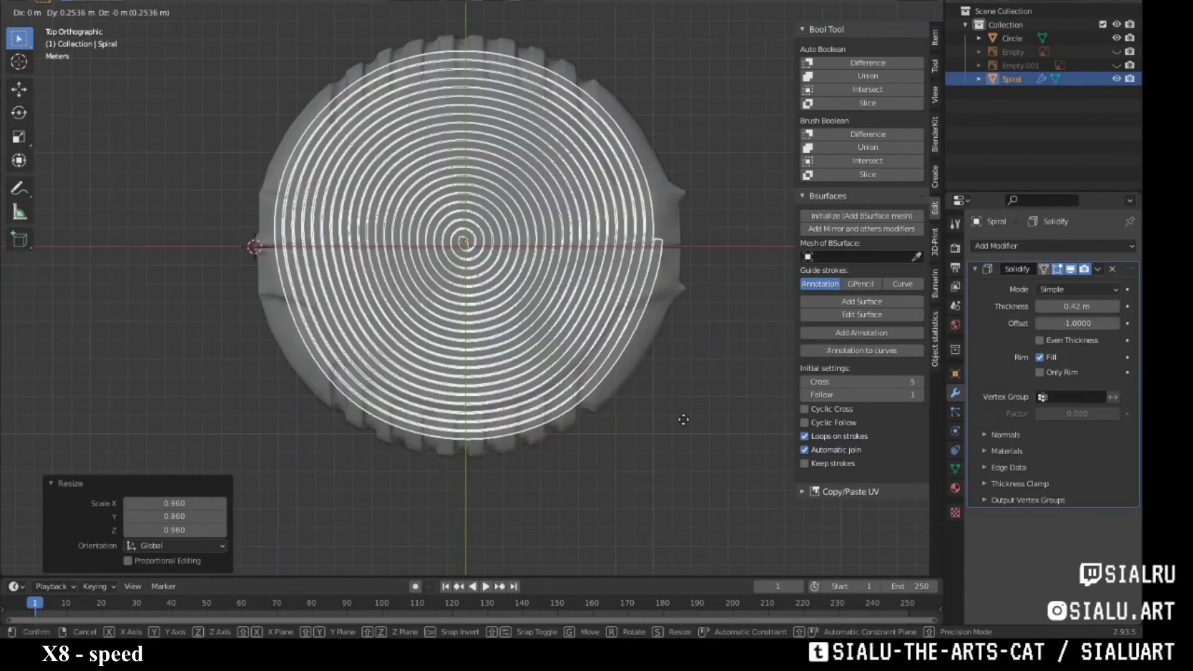
key(Escape)
key(g)
click(700, 419)
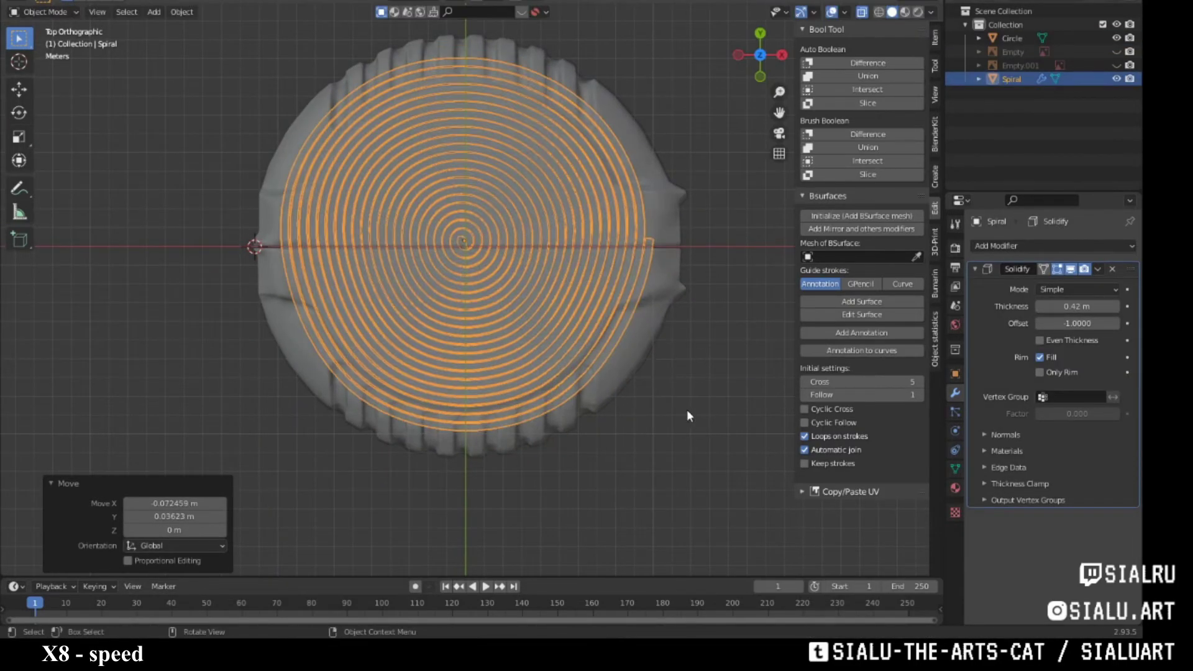
key(s)
click(663, 393)
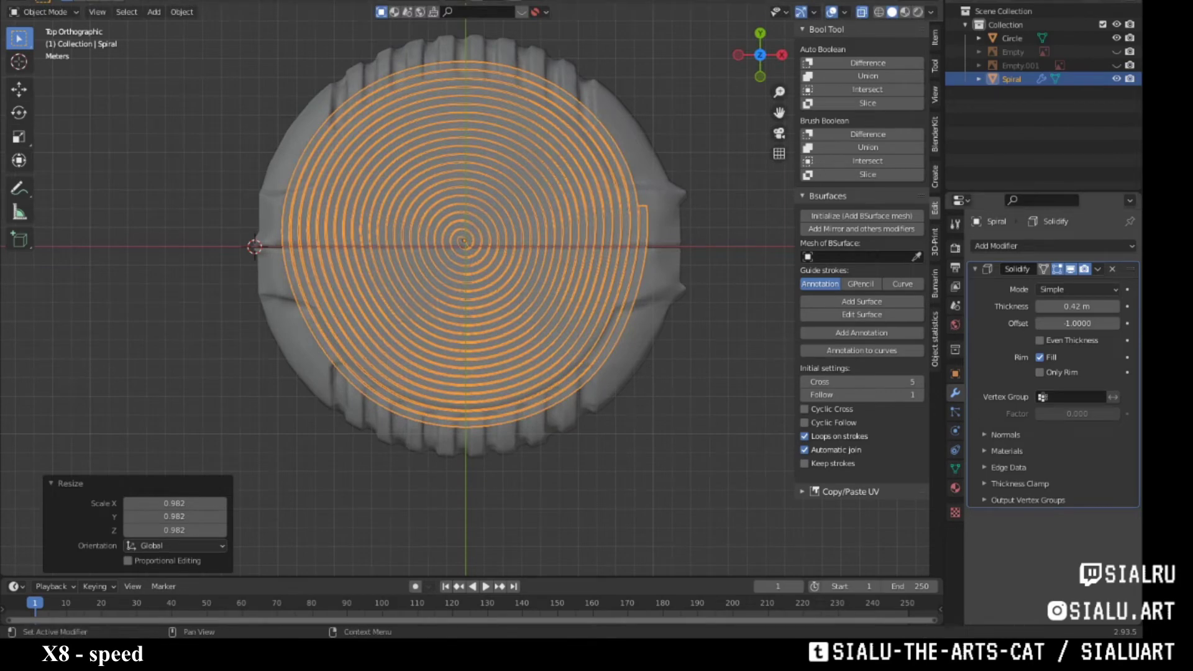
click(632, 297)
mouse_move(580, 256)
middle_down()
mouse_move(558, 318)
mouse_move(506, 349)
middle_up()
- Add a cylinder, centre it on the disc, and scale it up
key(shift+a)
click(672, 266)
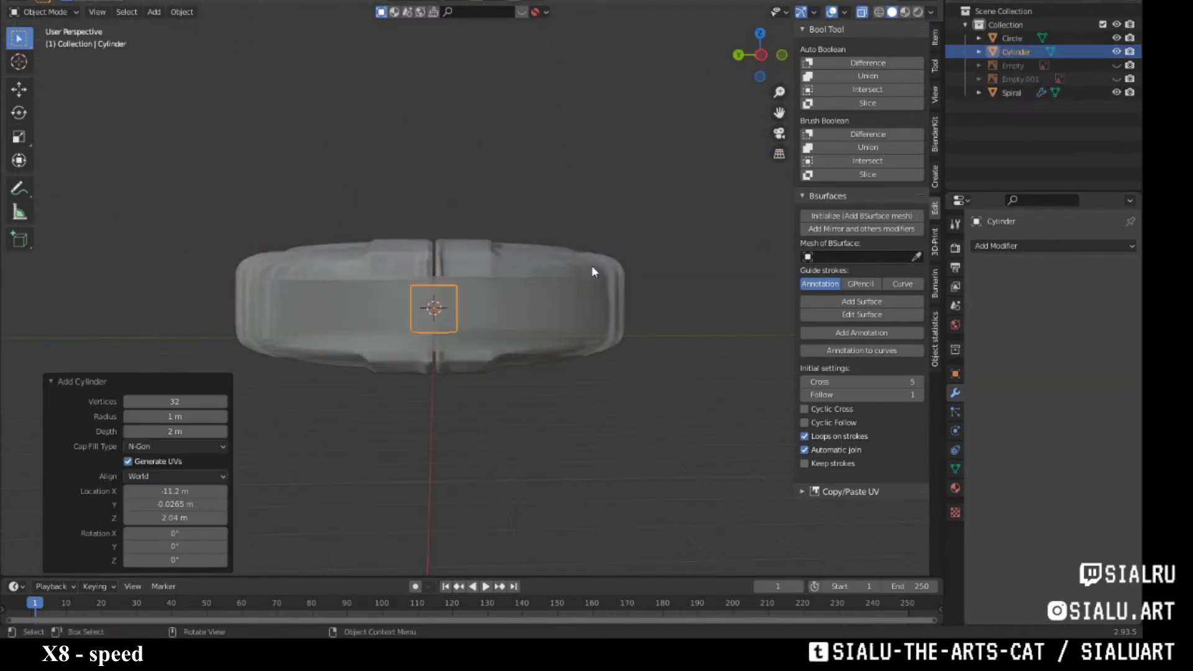
key(g)
key(x)
key(KP_7)
click(570, 362)
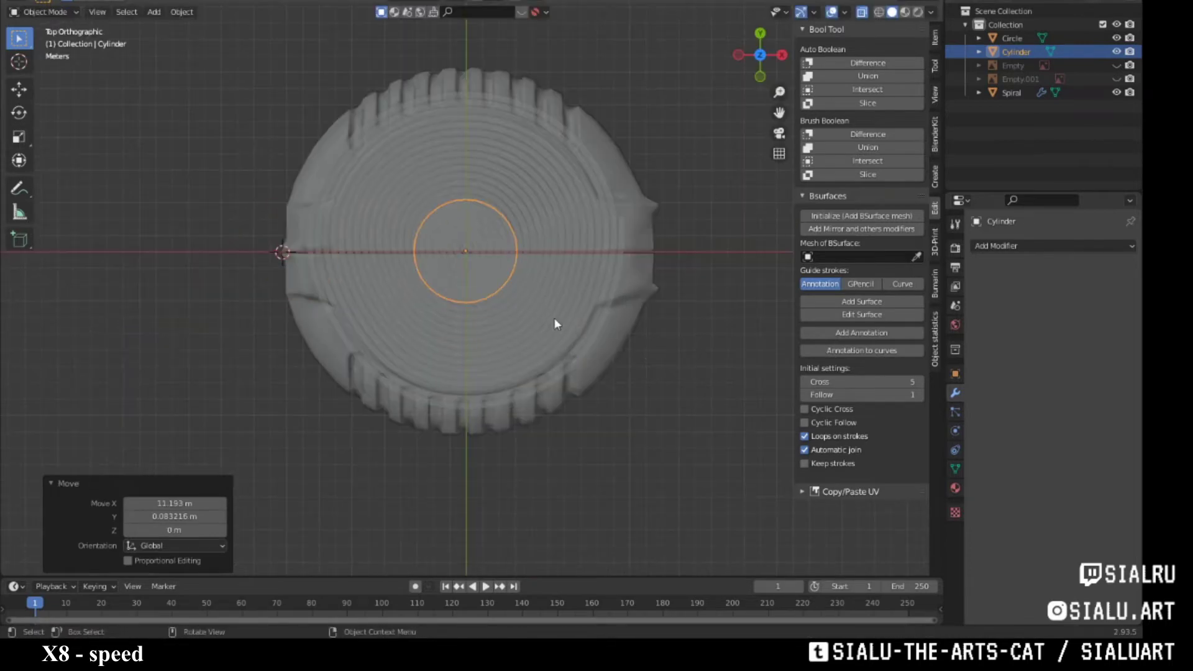
key(s)
click(739, 205)
- Hide the disc and stretch the cylinder's height along Z
scroll(740, 206, up, 1)
click(1117, 38)
mouse_move(740, 246)
middle_down()
mouse_move(665, 337)
mouse_move(621, 332)
mouse_move(532, 387)
mouse_move(621, 348)
mouse_move(589, 333)
middle_up()
key(s)
key(z)
click(665, 349)
key(KP_1)
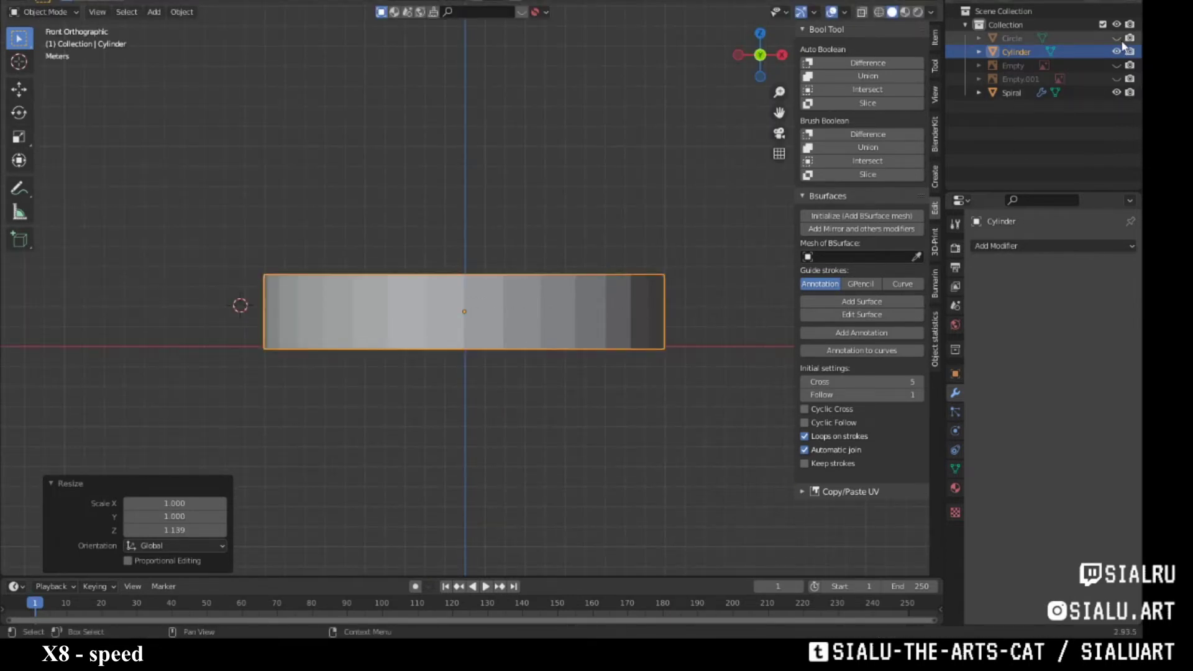
- Compare the cylinder against the disc, then select the cylinder together with the disc
click(1117, 38)
mouse_move(628, 382)
middle_down()
mouse_move(627, 315)
mouse_move(622, 348)
middle_up()
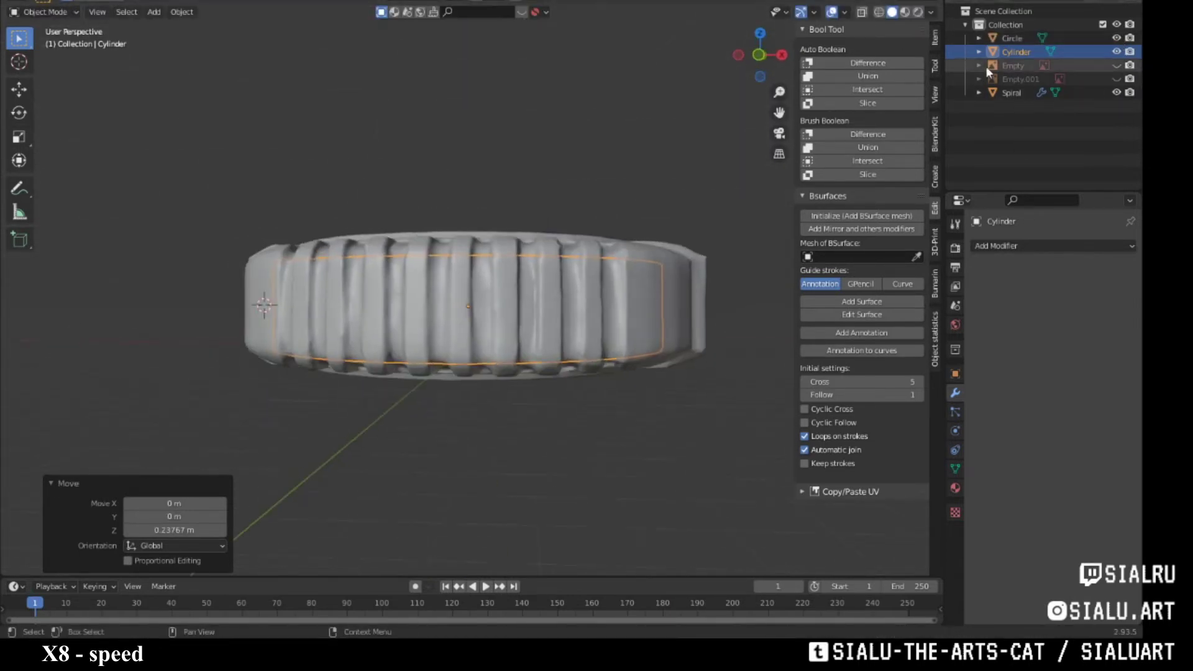
click(1117, 38)
key(KP_1)
click(1012, 91)
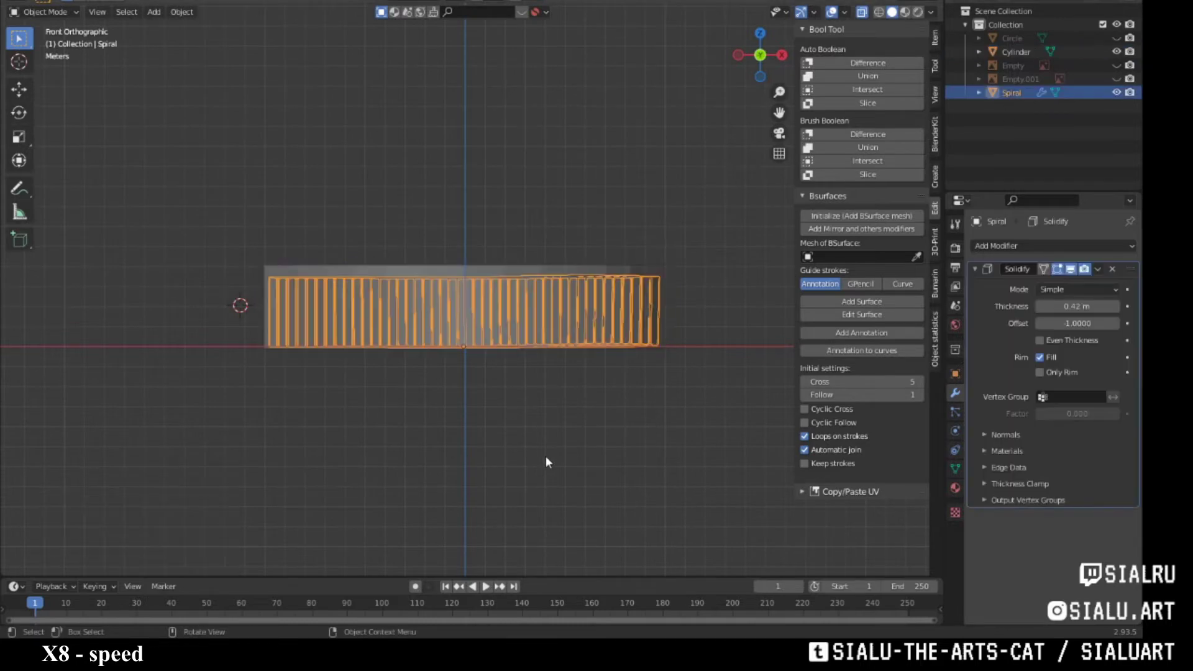
mouse_move(545, 456)
middle_down()
mouse_move(601, 368)
mouse_move(717, 254)
middle_up()
click(537, 292)
click(1116, 38)
mouse_move(591, 280)
middle_down()
mouse_move(628, 229)
mouse_move(671, 288)
mouse_move(698, 220)
mouse_move(685, 166)
middle_up()
- Undo the trial slice and raise the cylinder further
key(ctrl+z)
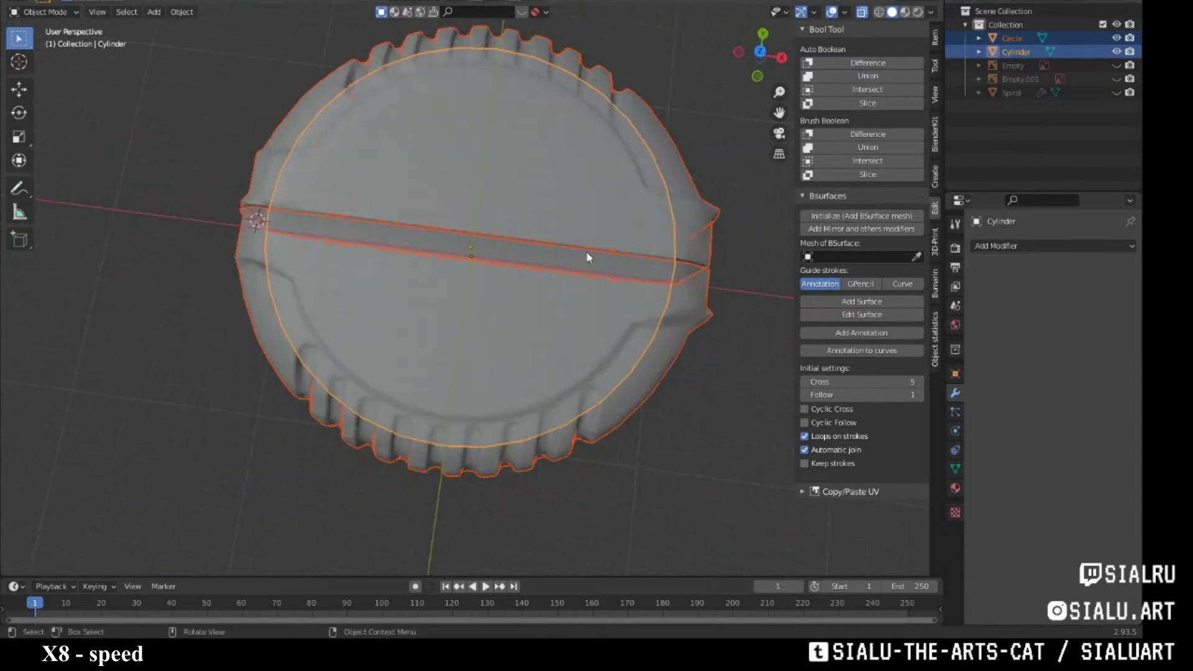
middle_drag(587, 255, 935, 112)
key(ctrl+z)
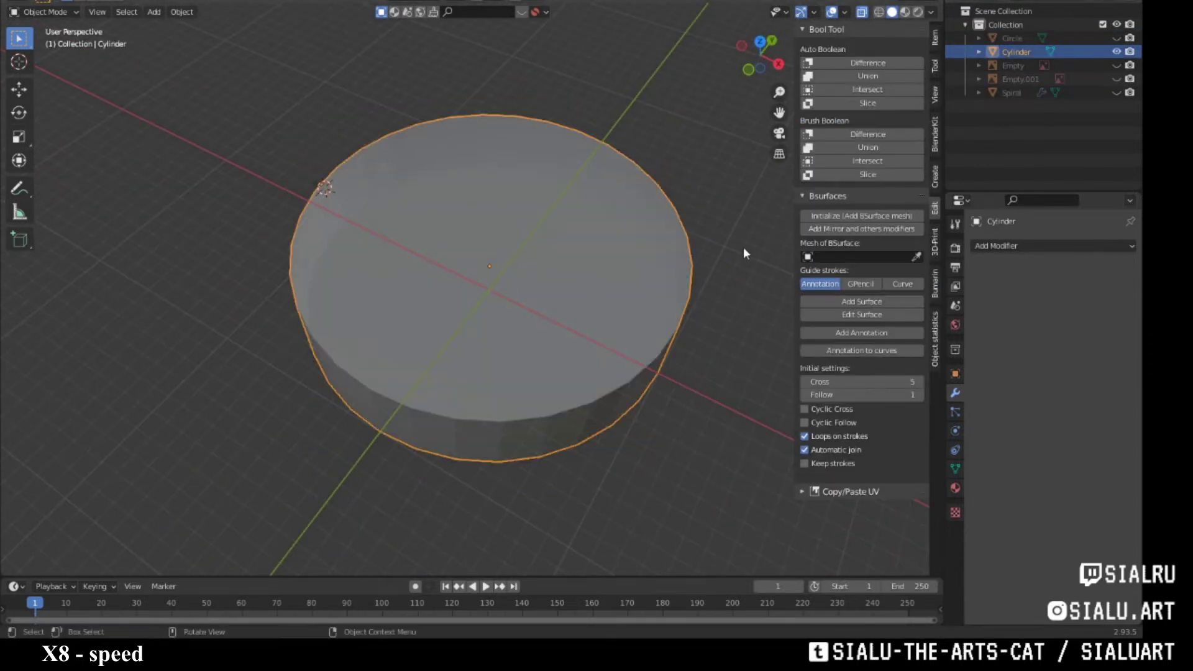
key(ctrl+shift+z)
mouse_move(743, 248)
middle_down()
mouse_move(588, 260)
mouse_move(636, 214)
middle_up()
key(KP_1)
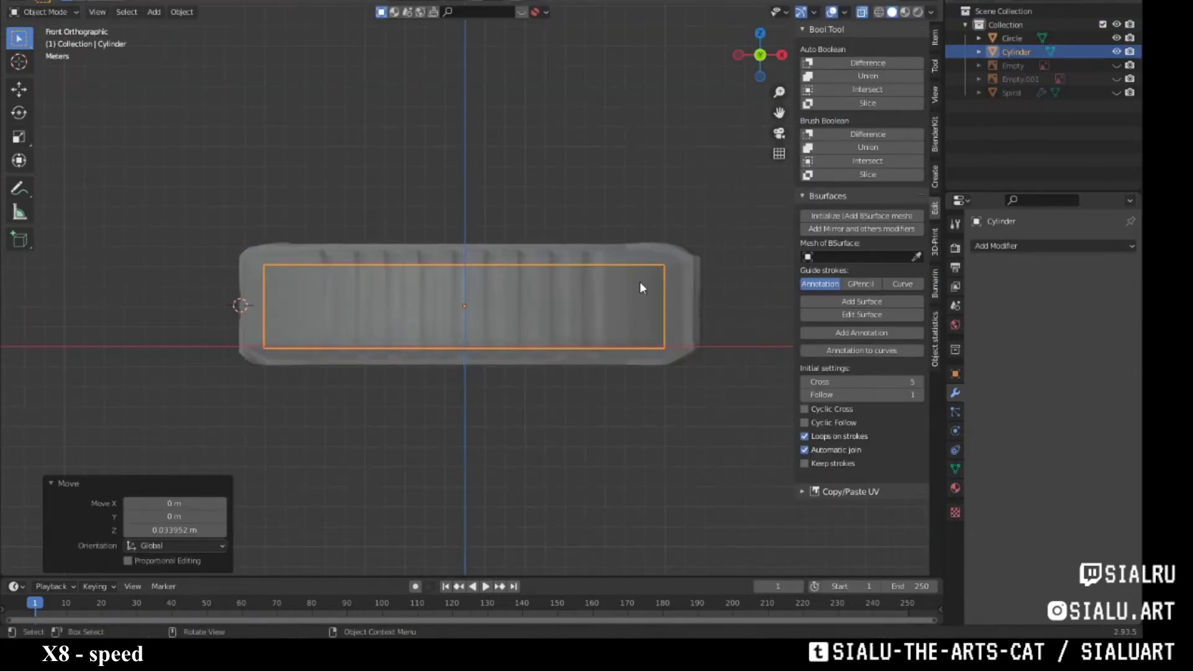
key(shift+r)
mouse_move(617, 424)
middle_down()
mouse_move(634, 334)
mouse_move(709, 251)
middle_up()
- Cut the cylinder shape out of the disc, then duplicate the disc and hide the original
mouse_move(715, 205)
middle_down()
mouse_move(658, 233)
mouse_move(693, 267)
mouse_move(767, 152)
middle_up()
shift+click(658, 232)
click(849, 139)
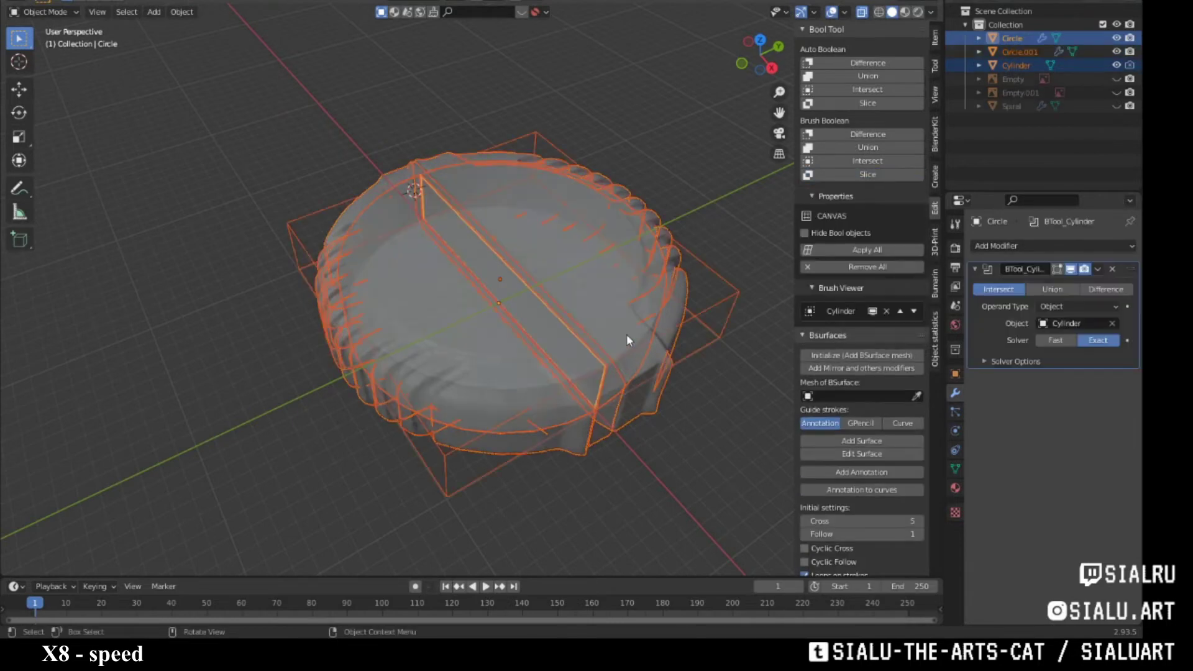
key(shift+d)
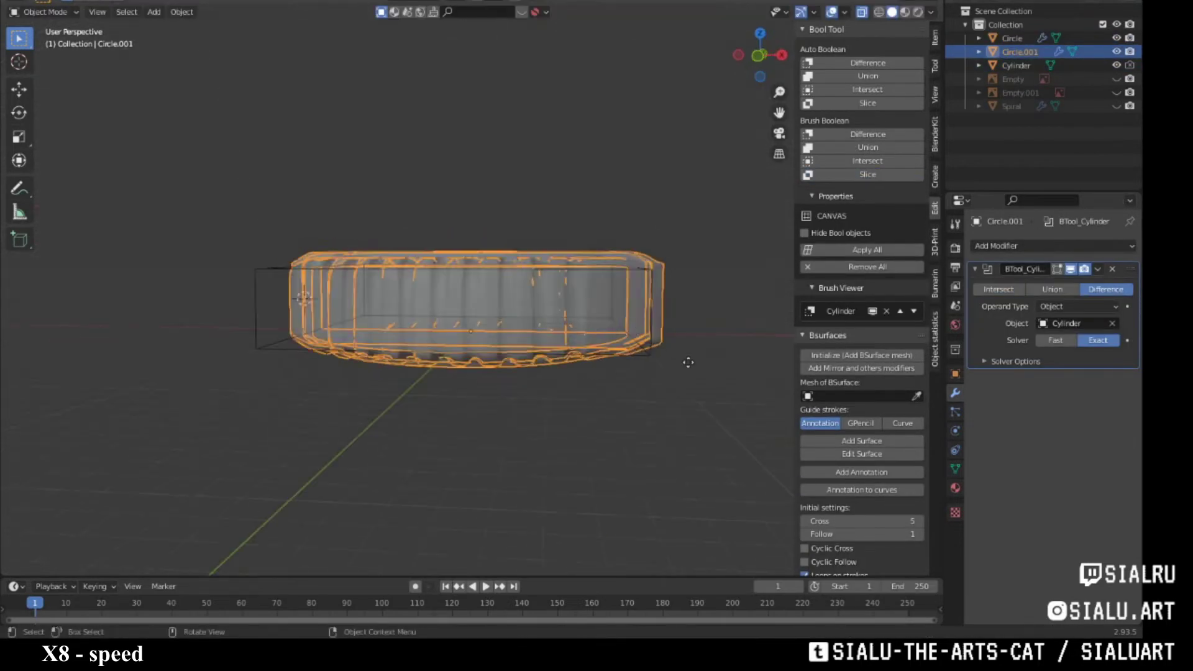
click(547, 199)
middle_drag(547, 200, 714, 156)
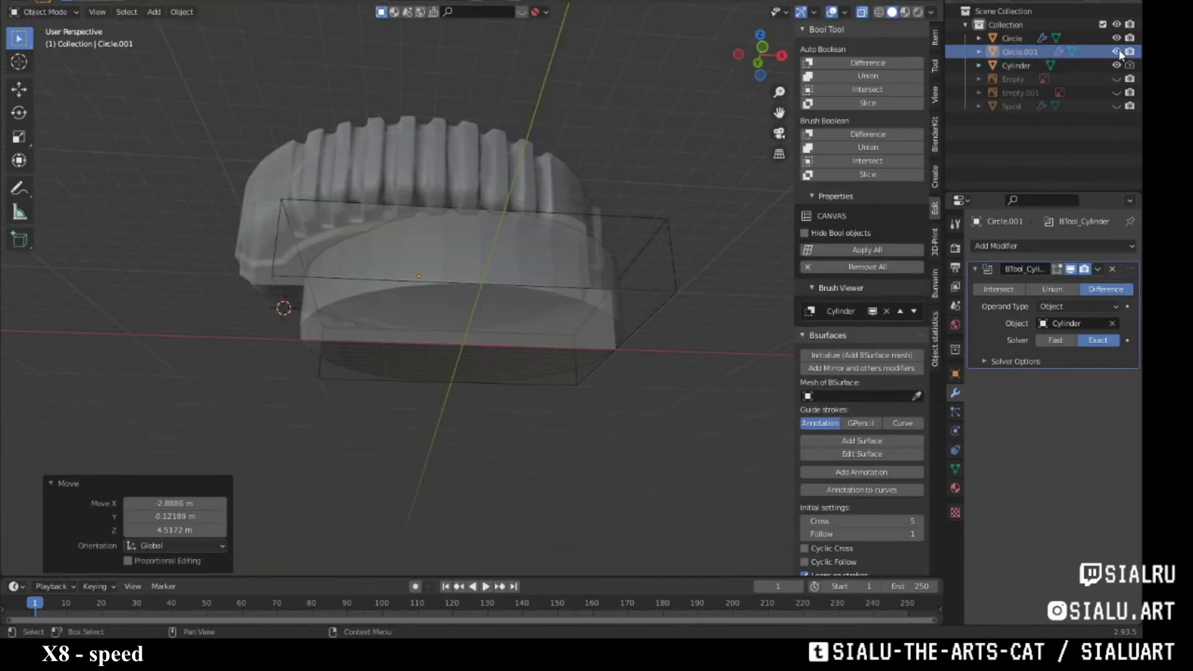
click(1117, 38)
mouse_move(559, 187)
middle_down()
mouse_move(617, 208)
mouse_move(612, 255)
middle_up()
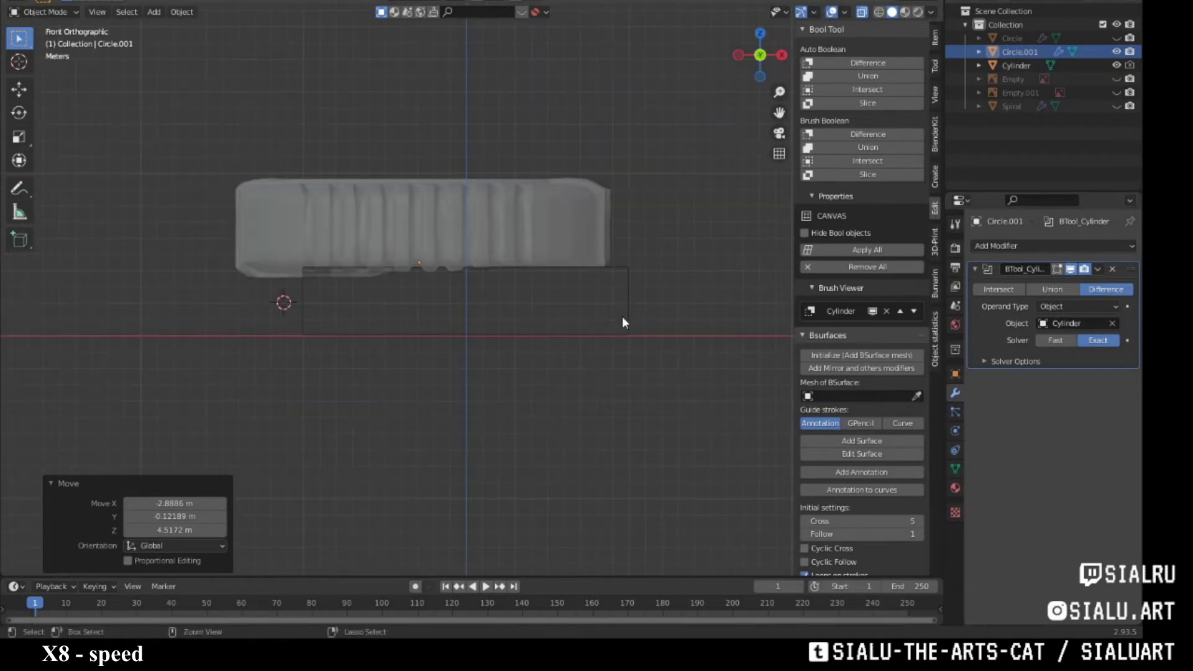
- Keep only the overlap of Circle and the cylinder, applying the boolean permanently
key(alt+h)
middle_drag(670, 348, 691, 233)
scroll(642, 245, up, 5)
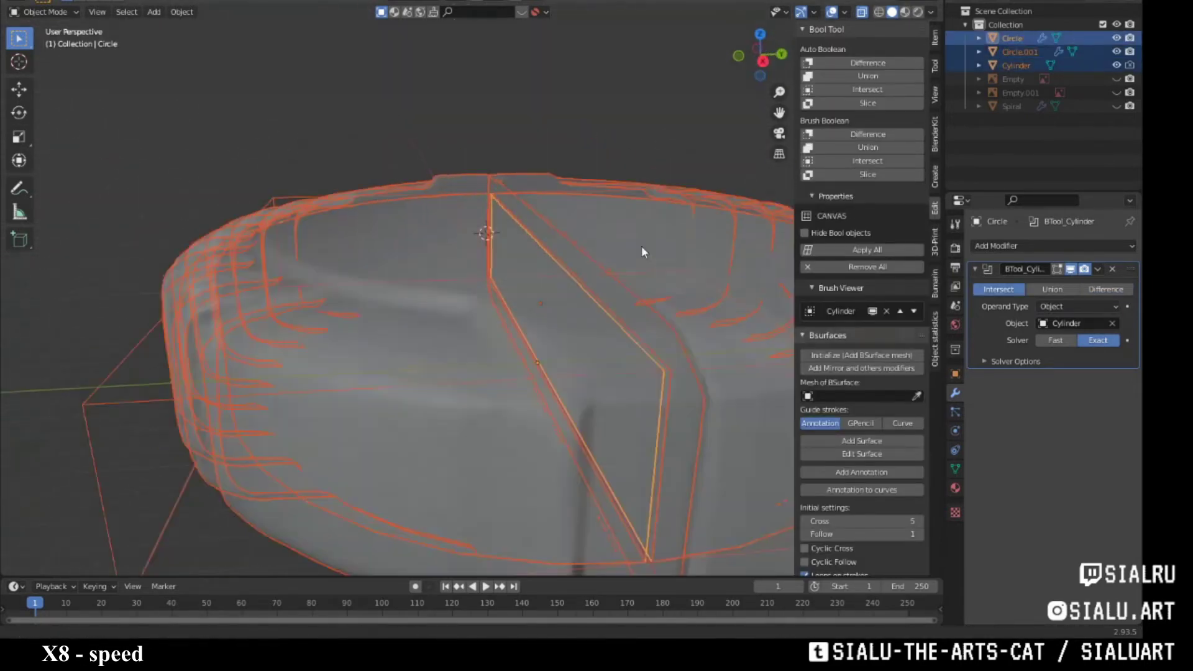
click(870, 249)
mouse_move(548, 333)
middle_down()
mouse_move(558, 384)
mouse_move(584, 323)
middle_up()
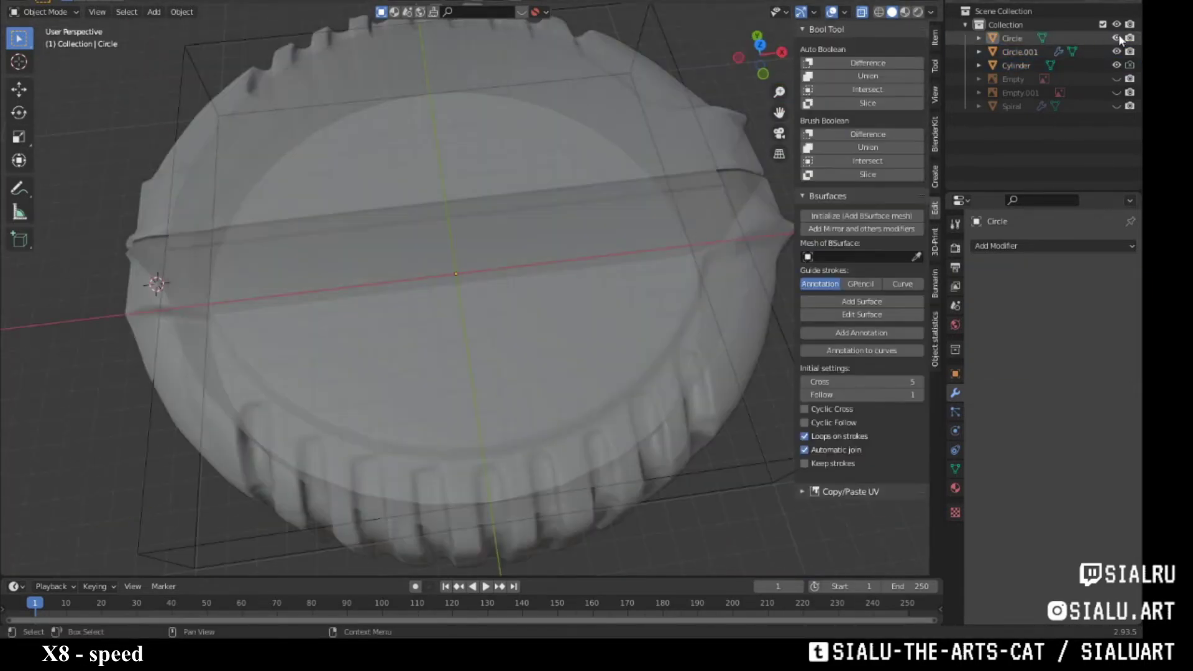
- Hide Circle, edit Circle.001 from the top view, and show Spiral again
click(1117, 38)
scroll(860, 199, down, 5)
click(1017, 66)
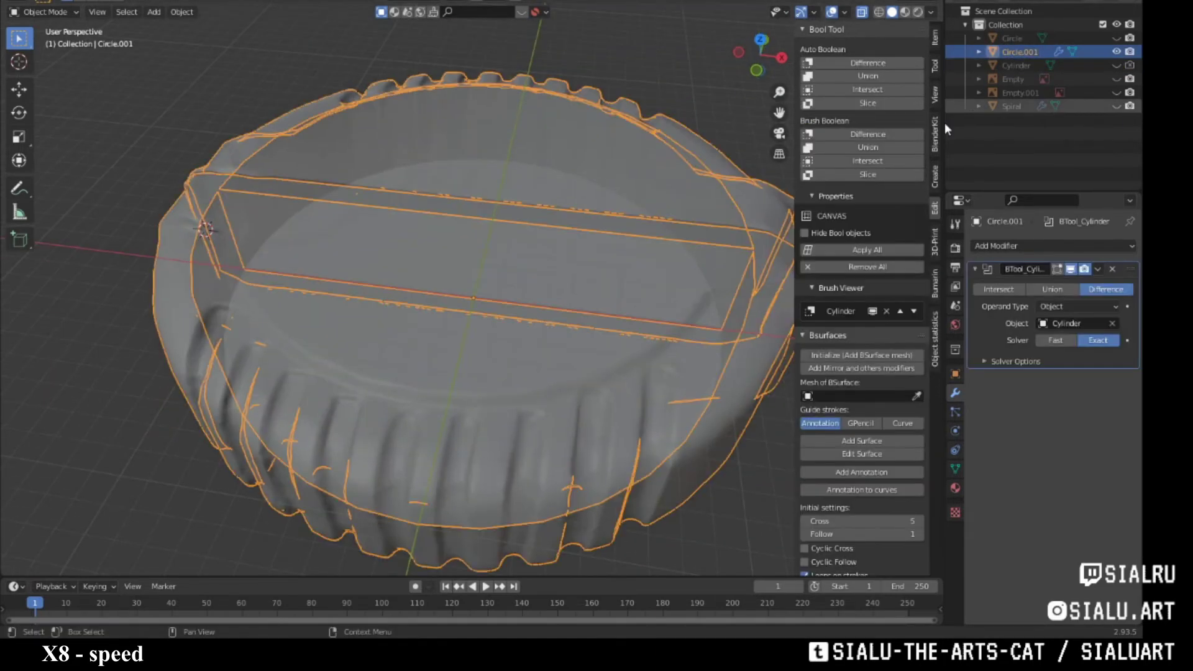
key(Tab)
key(KP_7)
scroll(614, 304, down, 2)
click(1117, 106)
- Rotate the selected half of Circle.001 by -15.1° around the 3D cursor
click(521, 11)
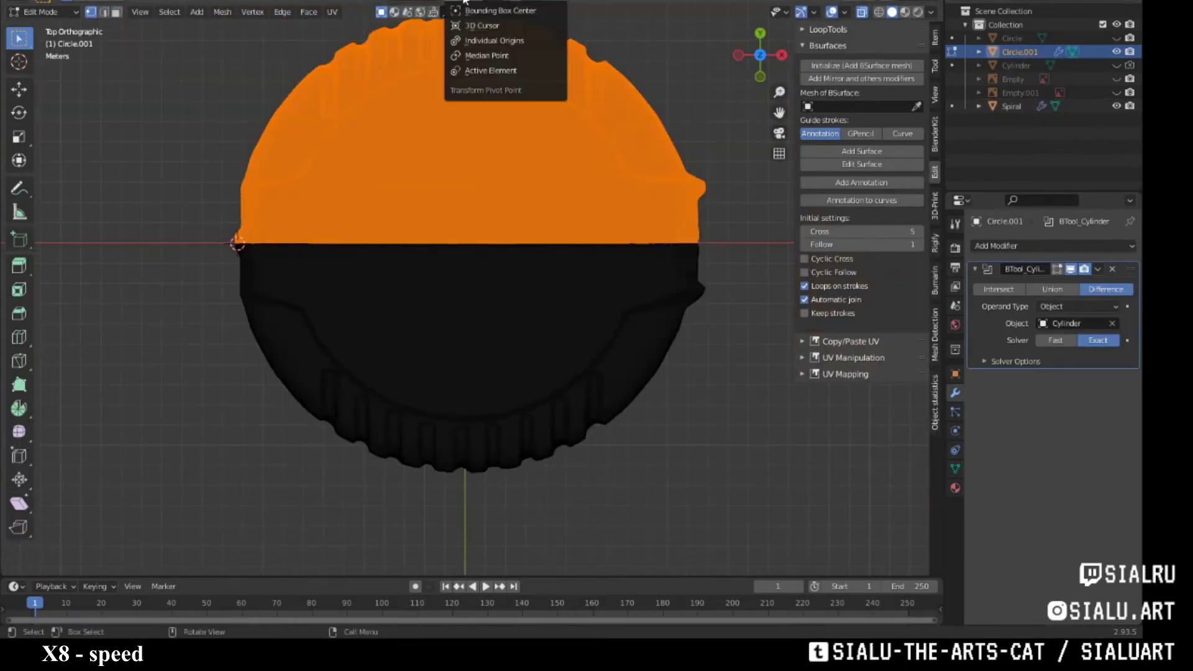
click(491, 34)
key(r)
click(305, 304)
mouse_move(305, 304)
middle_down()
mouse_move(583, 396)
mouse_move(581, 333)
mouse_move(491, 397)
mouse_move(572, 281)
mouse_move(527, 296)
middle_up()
key(Tab)
- Add a plane and rotate it -90° on Y so it stands upright
key(KP_3)
mouse_move(508, 217)
middle_down()
mouse_move(597, 367)
mouse_move(532, 356)
mouse_move(477, 308)
mouse_move(576, 299)
middle_up()
key(shift+a)
click(591, 292)
key(KP_7)
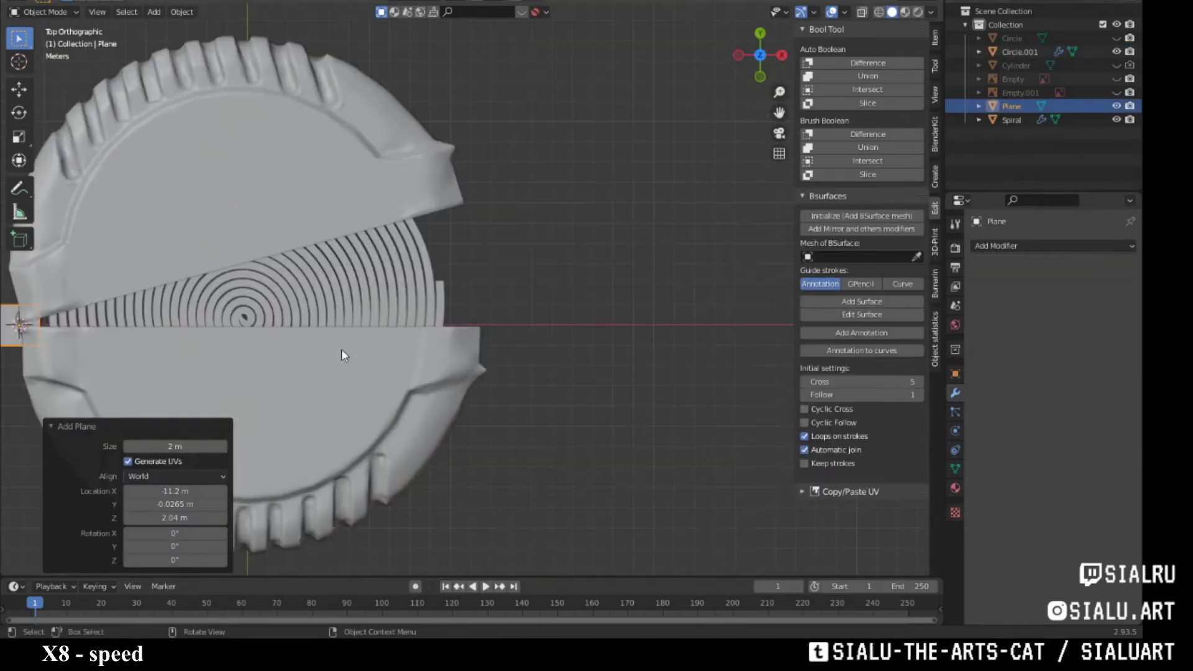
shift+middle_drag(341, 349, 628, 362)
key(r)
key(y)
key(minus)
key(9)
key(0)
key(Return)
- Duplicate the upright plane into a second strip beside it and extrude it for thickness
key(Tab)
scroll(608, 285, up, 5)
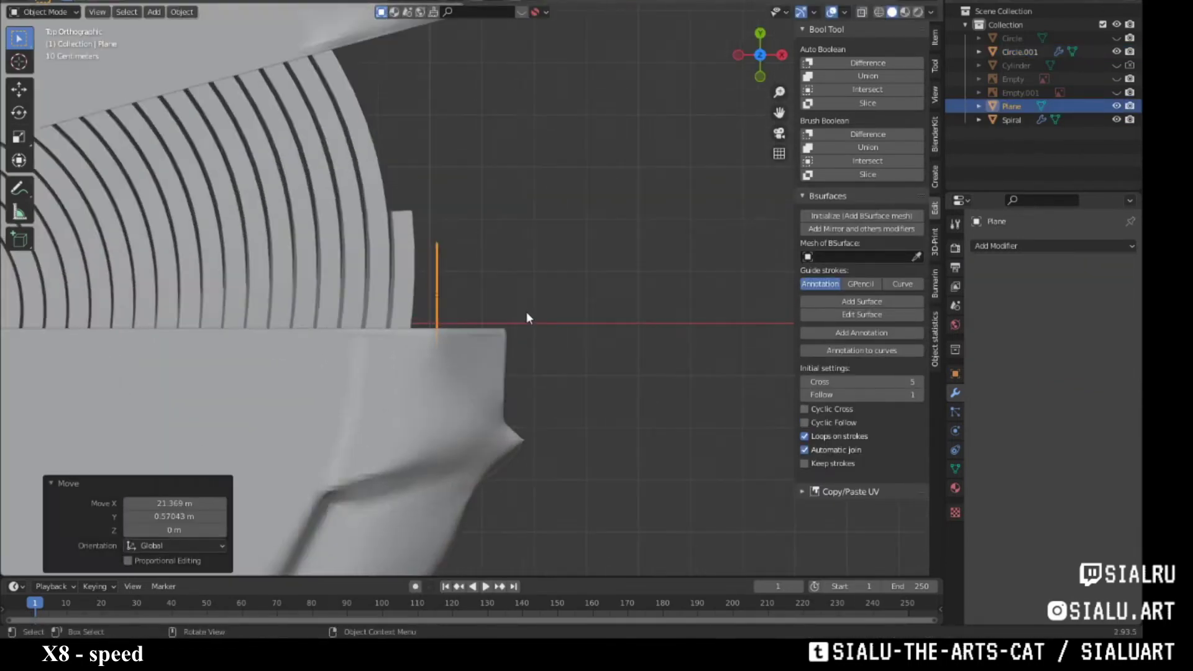
key(shift+d)
click(599, 321)
key(e)
click(442, 288)
middle_drag(442, 287, 501, 312)
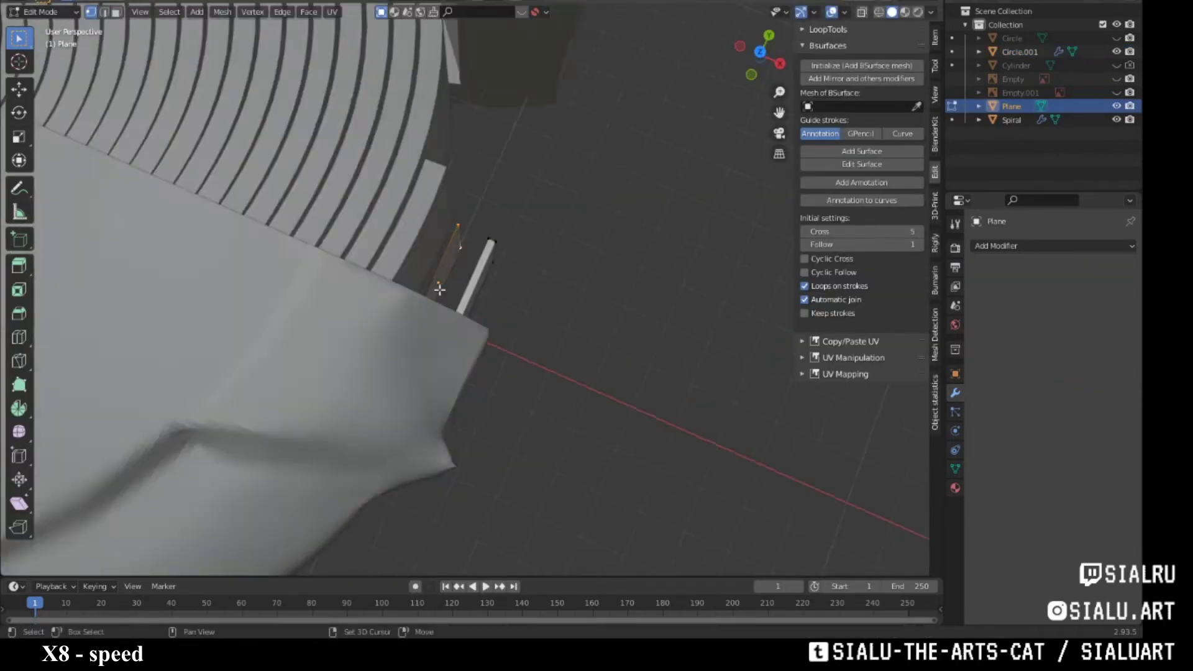
key(l)
key(KP_7)
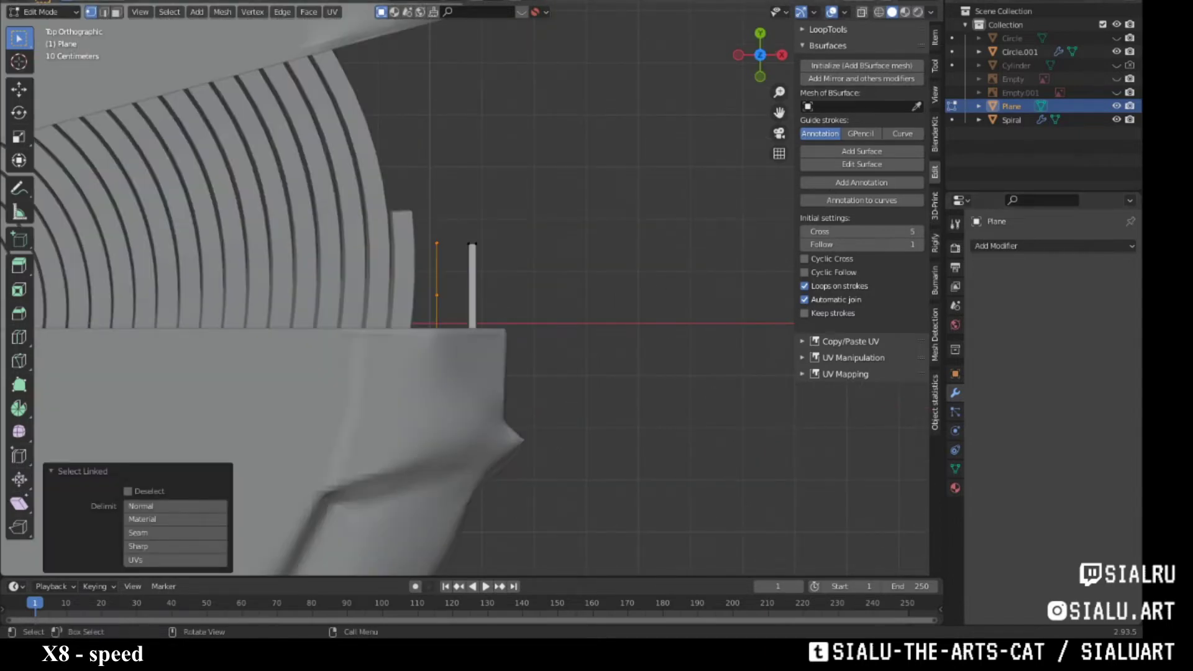
- Extrude the left strip to match the right one and select both strips
key(e)
click(435, 293)
key(a)
middle_drag(472, 286, 548, 266)
key(KP_7)
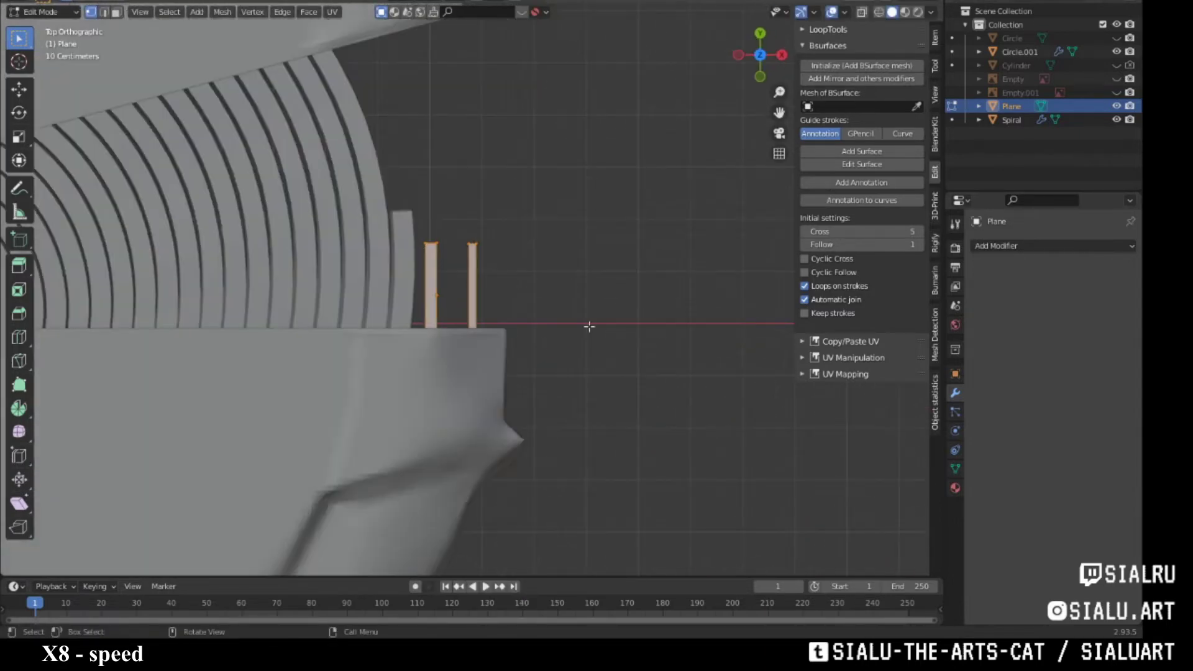
middle_drag(590, 326, 559, 354)
- Scale both strips taller along Z, then select them with Circle.001
key(s)
key(z)
click(618, 320)
mouse_move(618, 319)
middle_down()
mouse_move(605, 354)
mouse_move(623, 327)
middle_up()
scroll(560, 311, down, 5)
key(Tab)
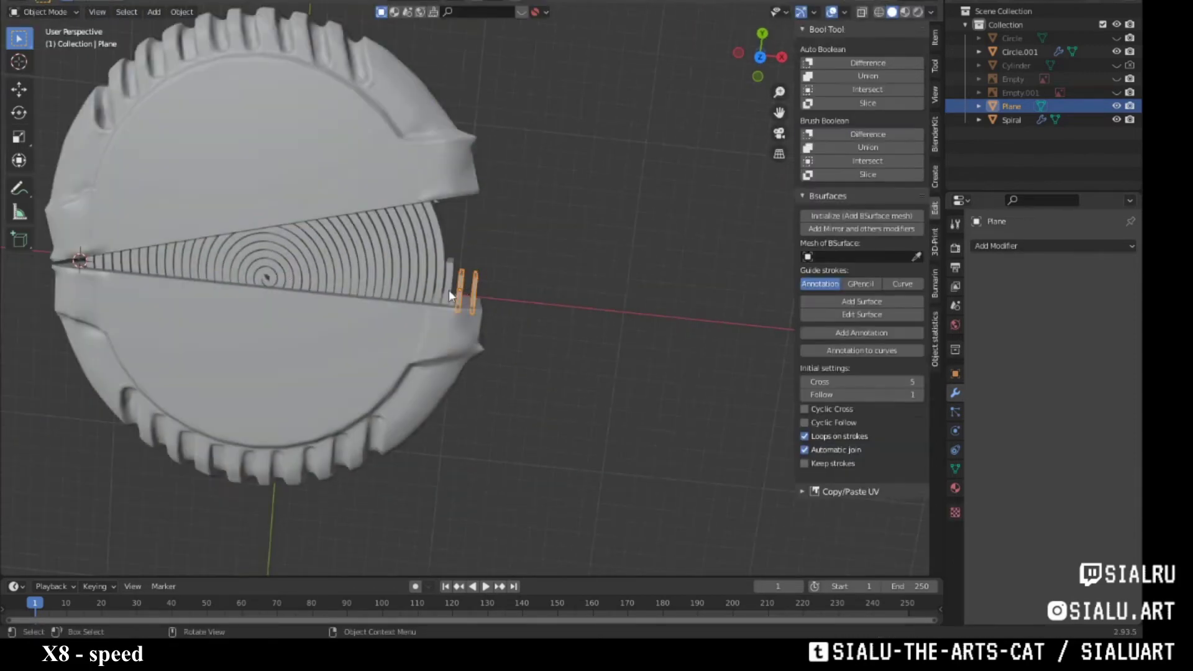
shift+click(449, 290)
- Union the strips into the Circle.001 case with Bool Tool
click(882, 76)
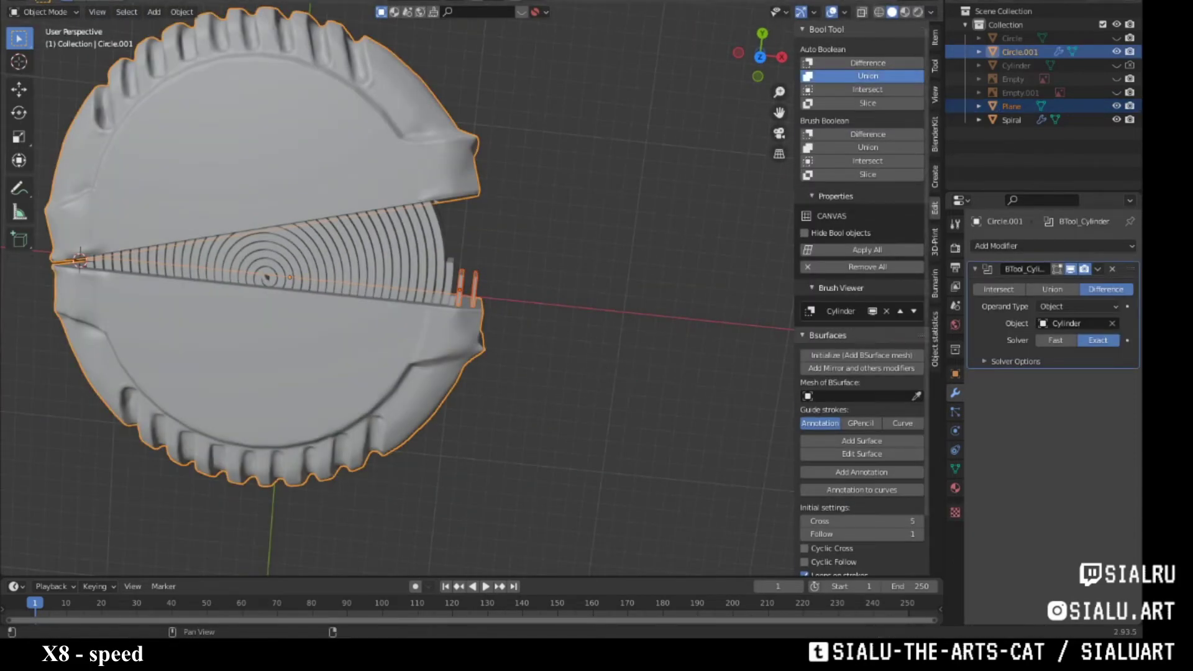
mouse_move(645, 277)
middle_down()
mouse_move(541, 273)
mouse_move(502, 338)
middle_up()
key(KP_3)
key(a)
- Add a cube above and right of the case, scaled into a long block
key(shift+a)
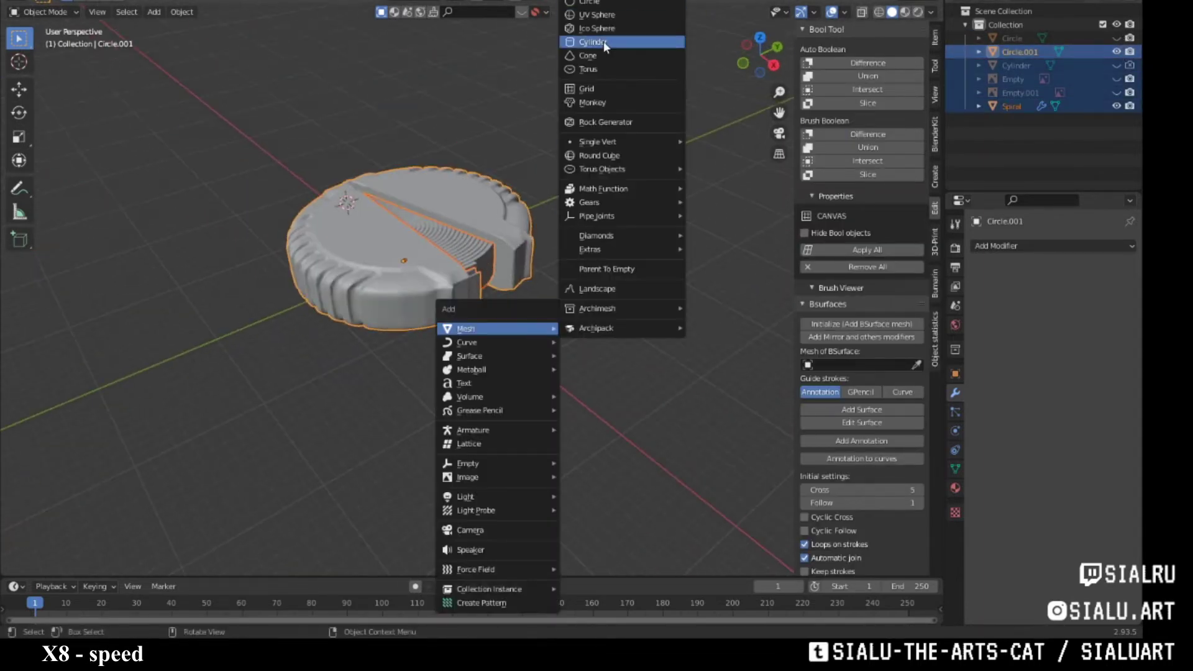
click(600, 42)
key(g)
click(671, 249)
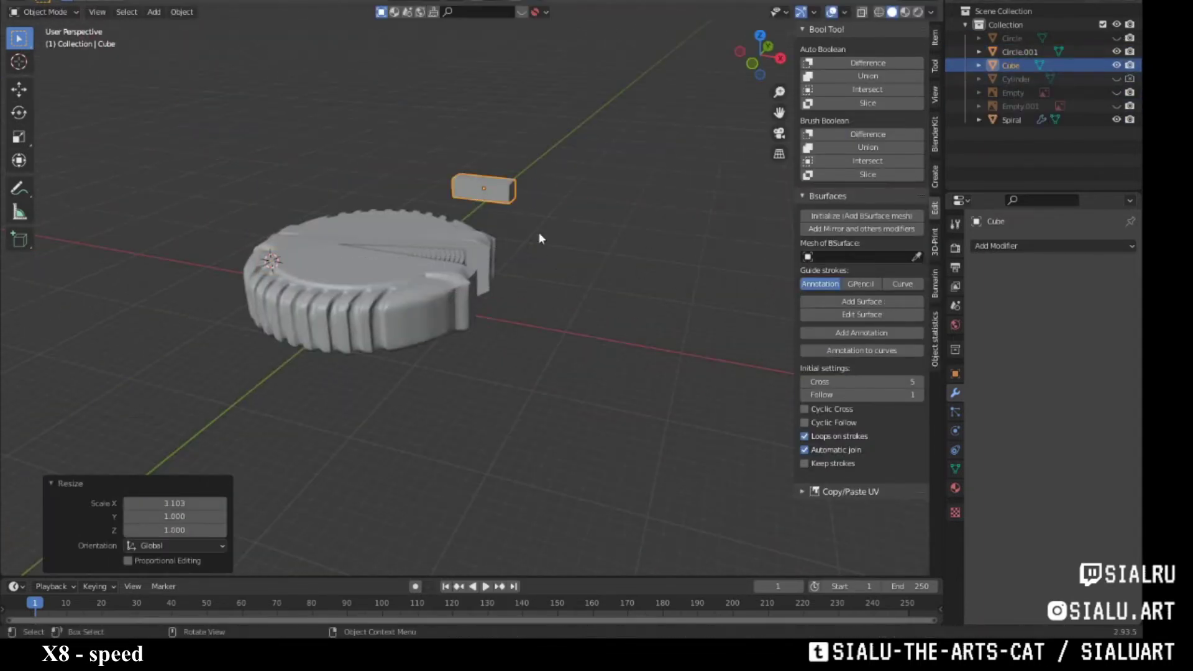
key(s)
click(612, 292)
mouse_move(622, 311)
middle_down()
mouse_move(661, 342)
mouse_move(628, 348)
middle_up()
key(s)
click(660, 371)
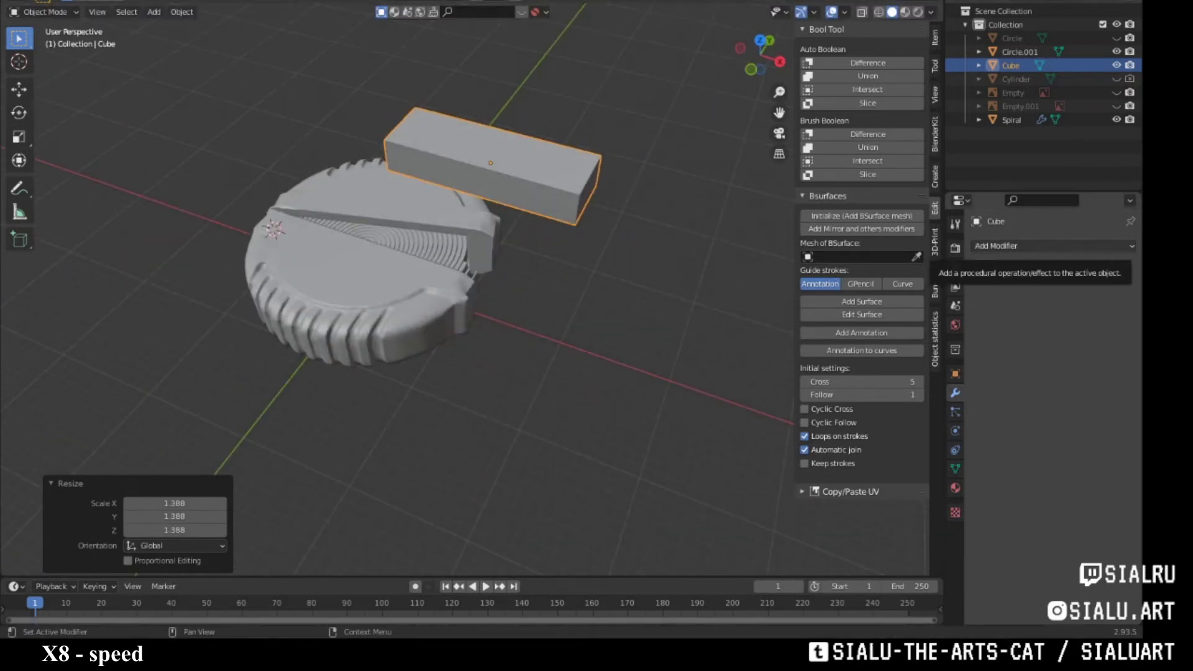
- Hide Spiral and Circle.001 so only the block remains visible
mouse_move(628, 348)
middle_down()
mouse_move(569, 207)
mouse_move(507, 305)
middle_up()
scroll(508, 305, up, 3)
click(1116, 120)
click(1116, 51)
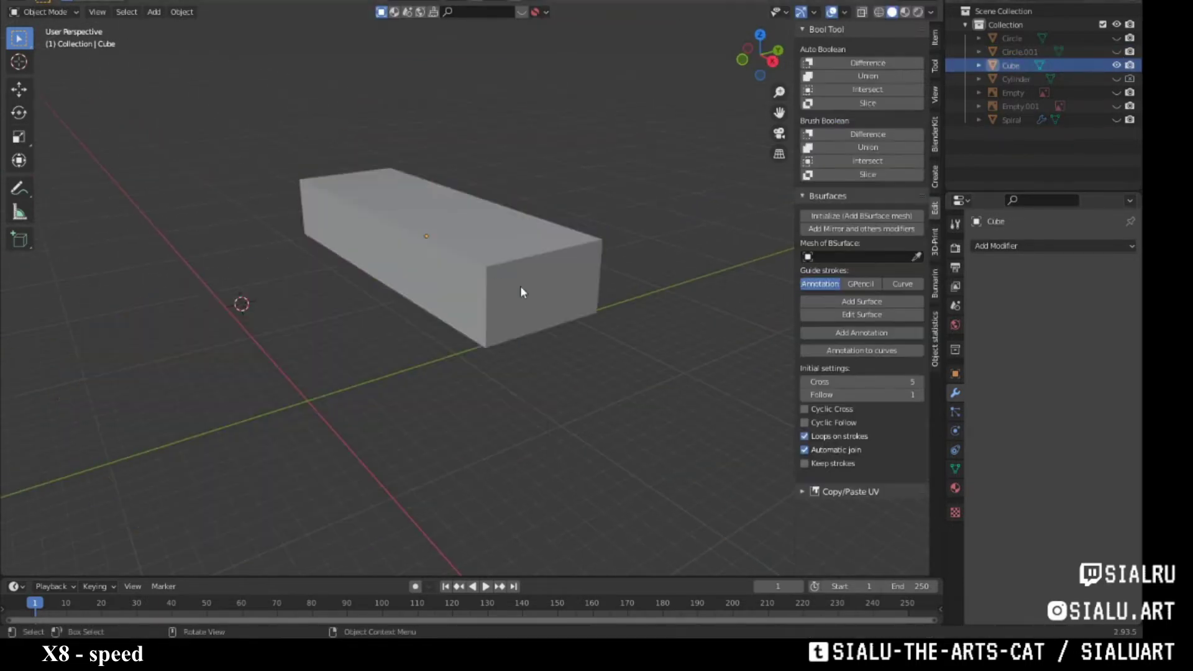
click(292, 2)
- Remesh the gum-pack block with a 0.01 m voxel size
click(802, 12)
double_click(888, 21)
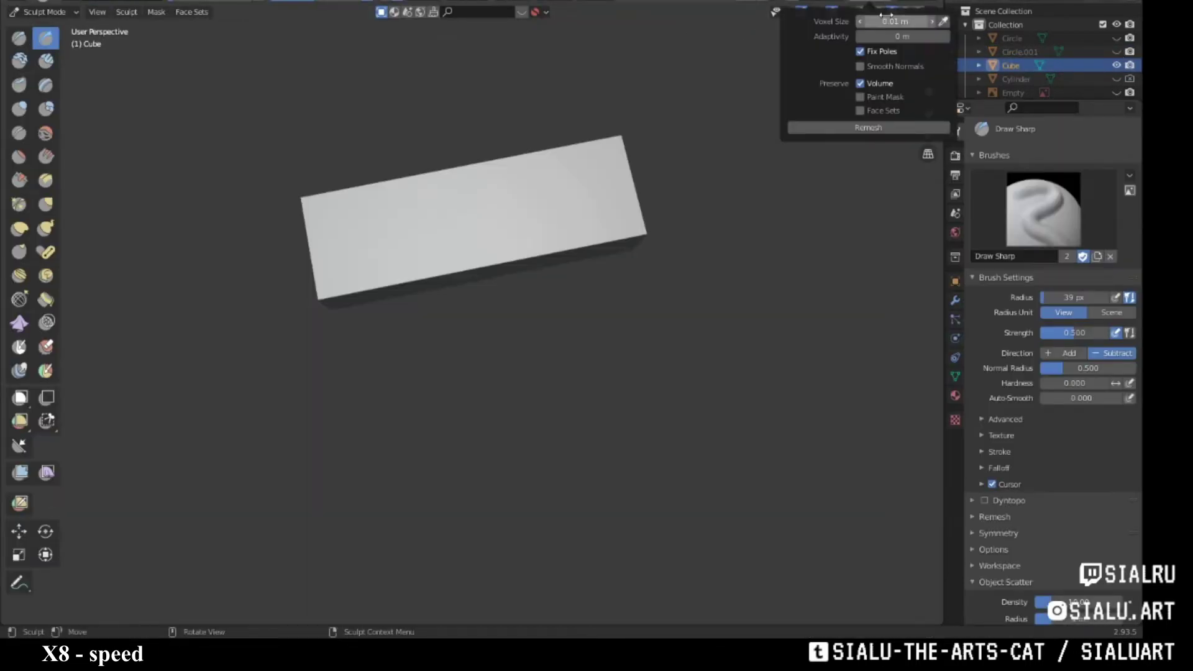
mouse_move(506, 373)
middle_down()
mouse_move(533, 398)
mouse_move(684, 280)
middle_up()
click(832, 125)
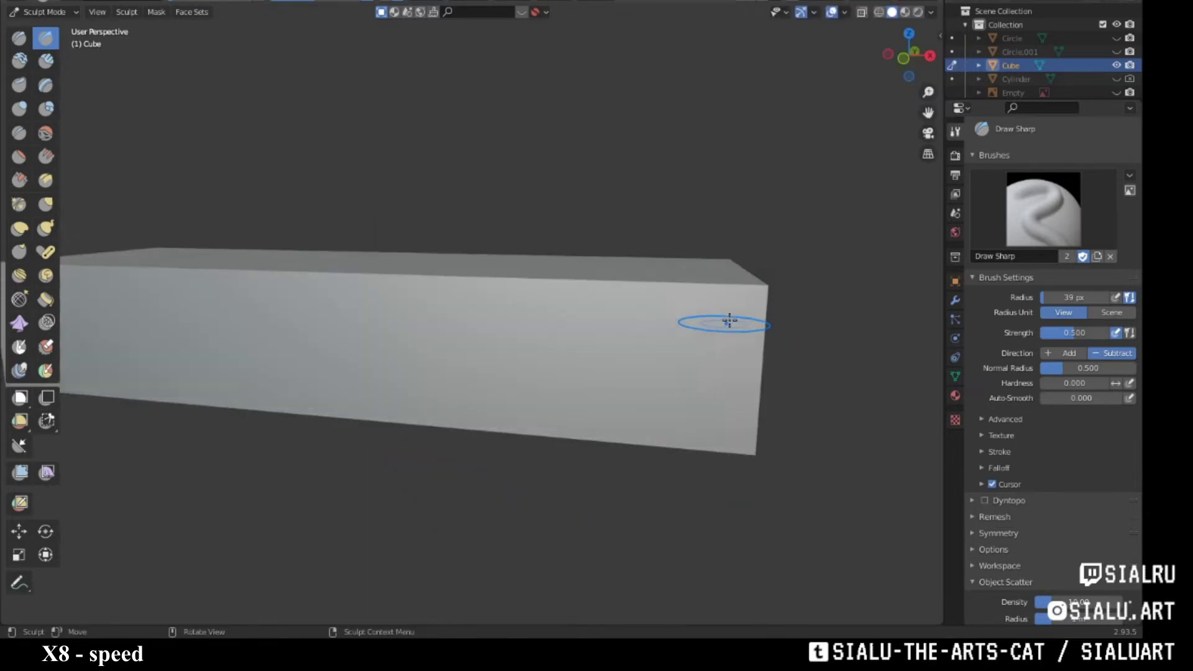
middle_drag(729, 320, 685, 226)
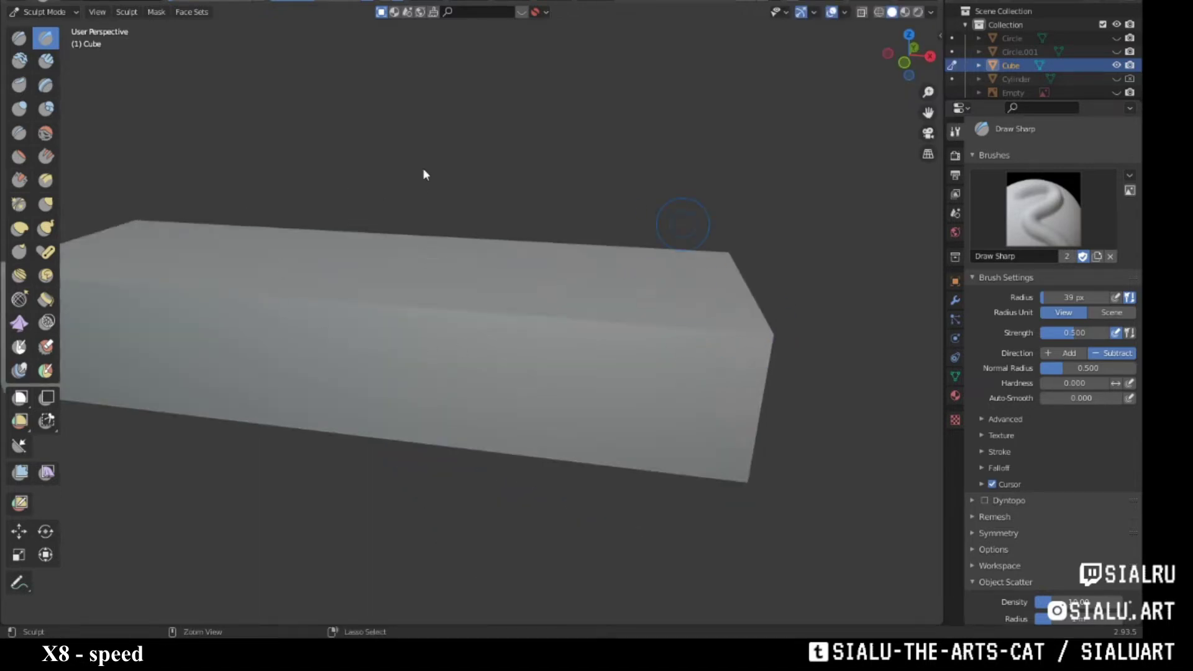
- Shape the diagonal fold grooves on the block's end face, viewing it head-on
middle_drag(656, 335, 868, 11)
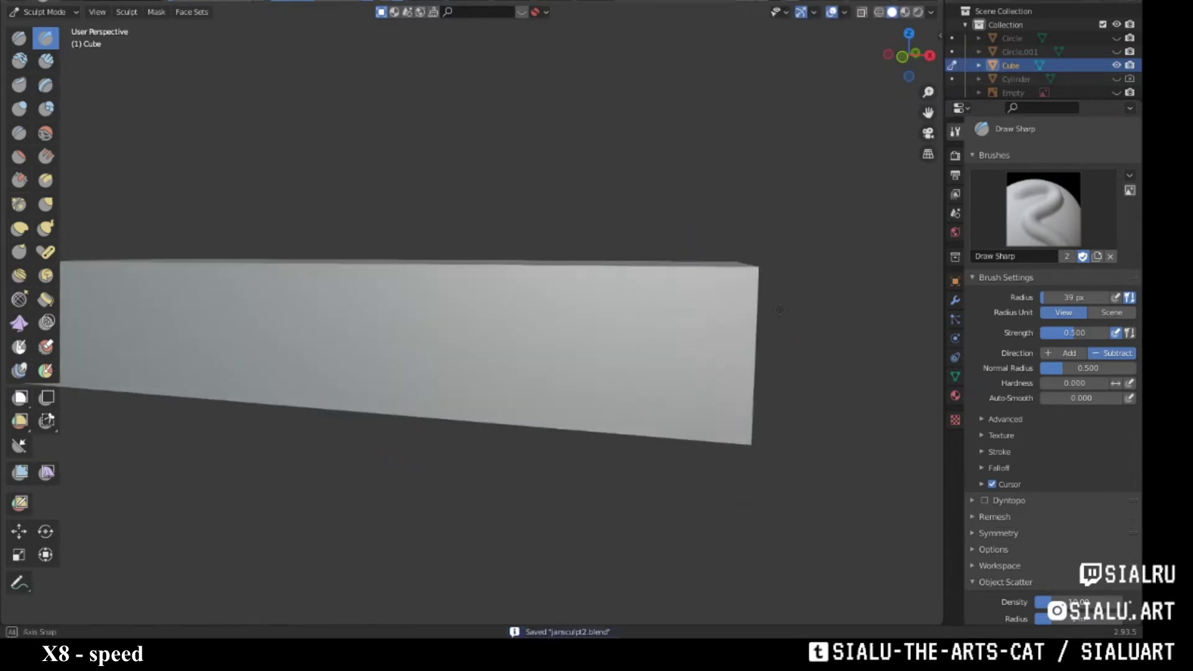
middle_drag(740, 3, 425, 333)
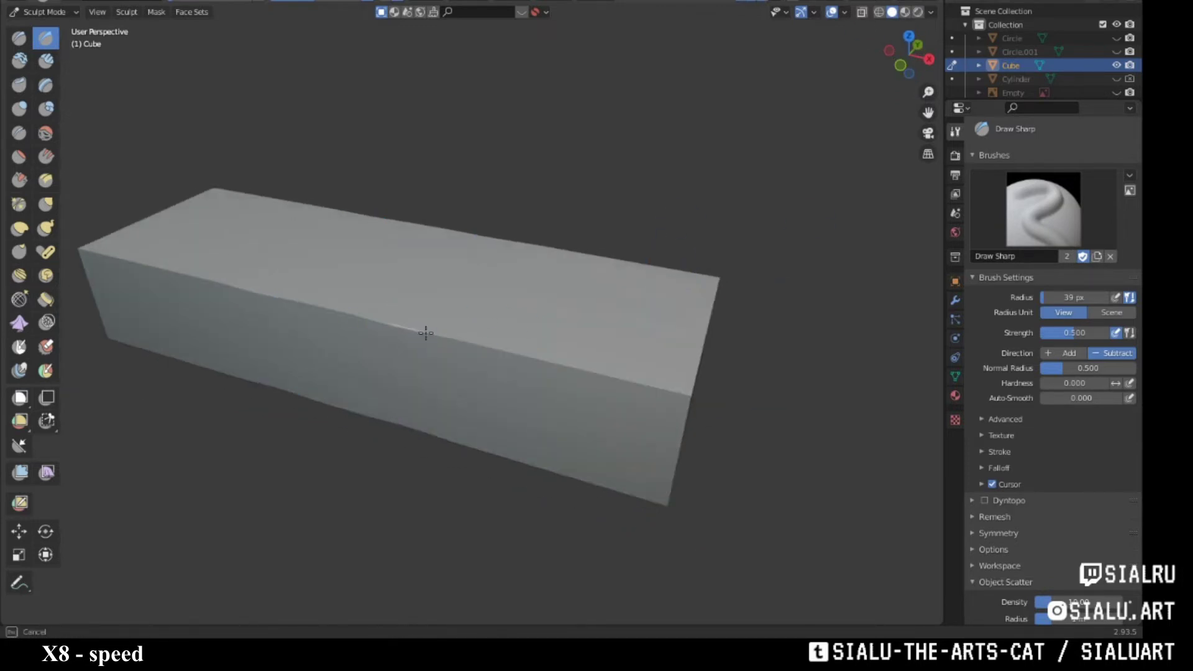
mouse_move(531, 341)
middle_down()
mouse_move(559, 338)
mouse_move(557, 399)
mouse_move(584, 373)
middle_up()
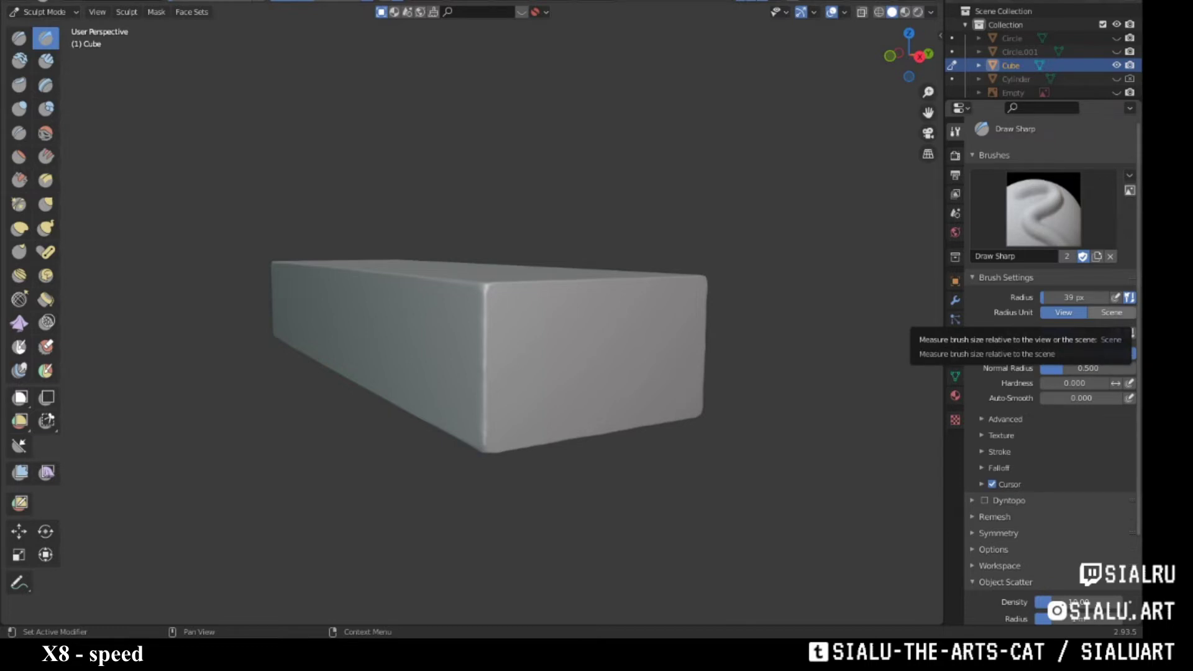
middle_drag(621, 335, 454, 304)
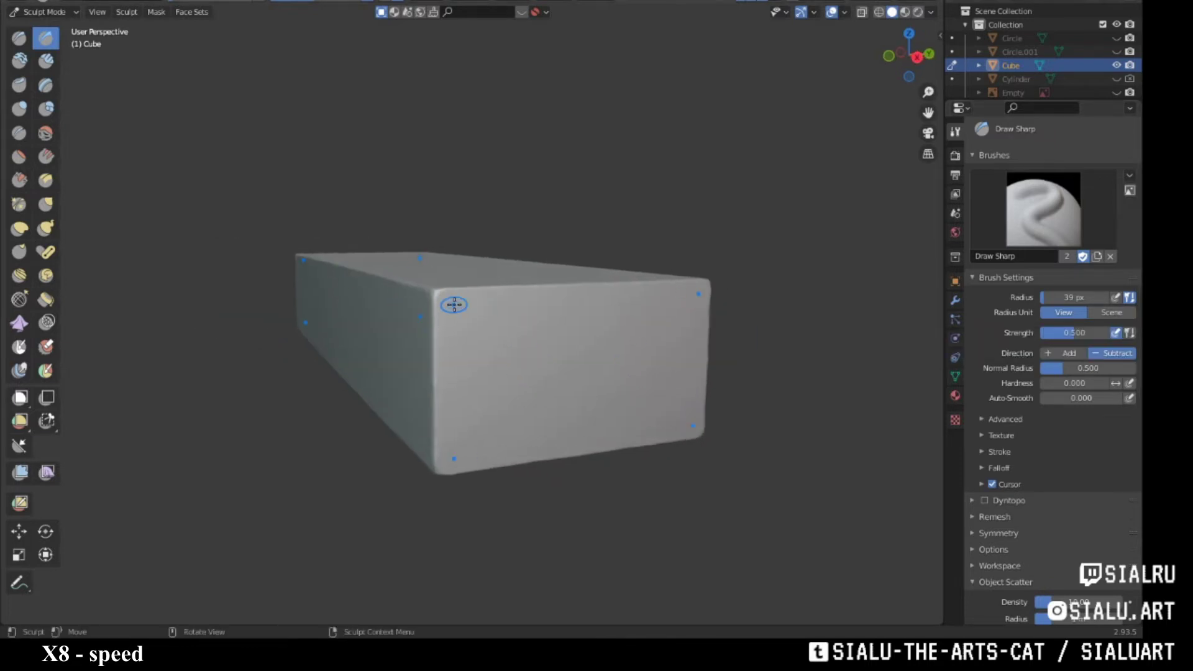
mouse_move(556, 354)
middle_down()
mouse_move(402, 386)
mouse_move(393, 373)
mouse_move(442, 306)
mouse_move(645, 275)
mouse_move(576, 328)
mouse_move(125, 153)
middle_up()
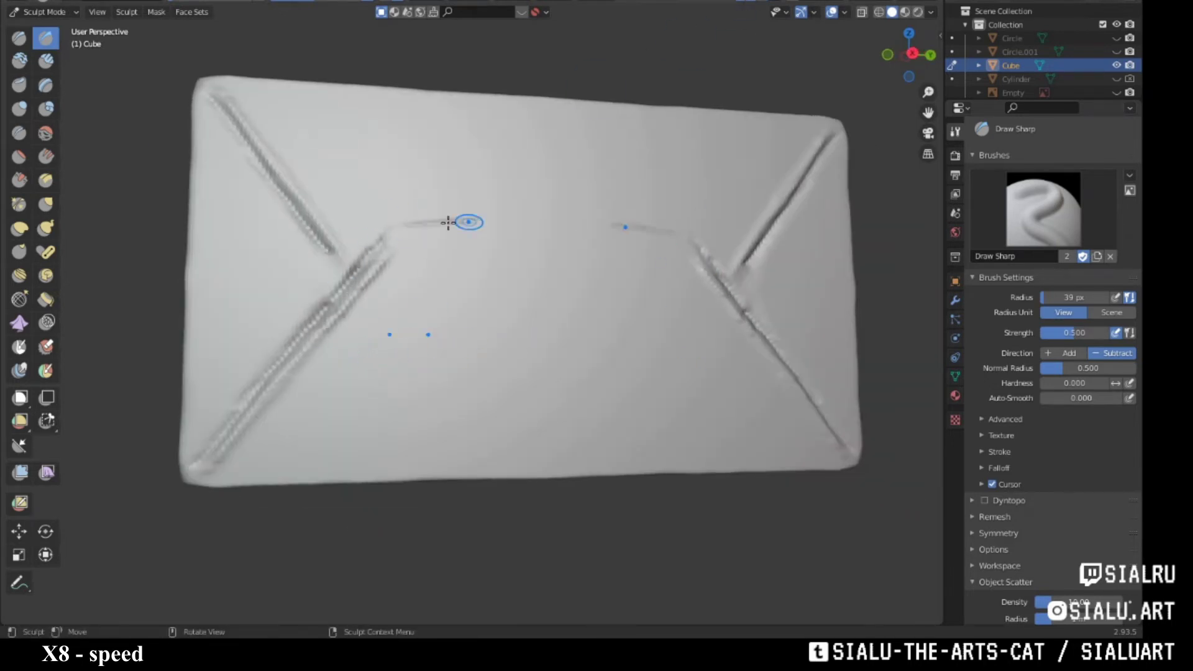
- Sculpt chevron fold ridges on the gum pack's end face with Clay Strips and Flatten
key(c)
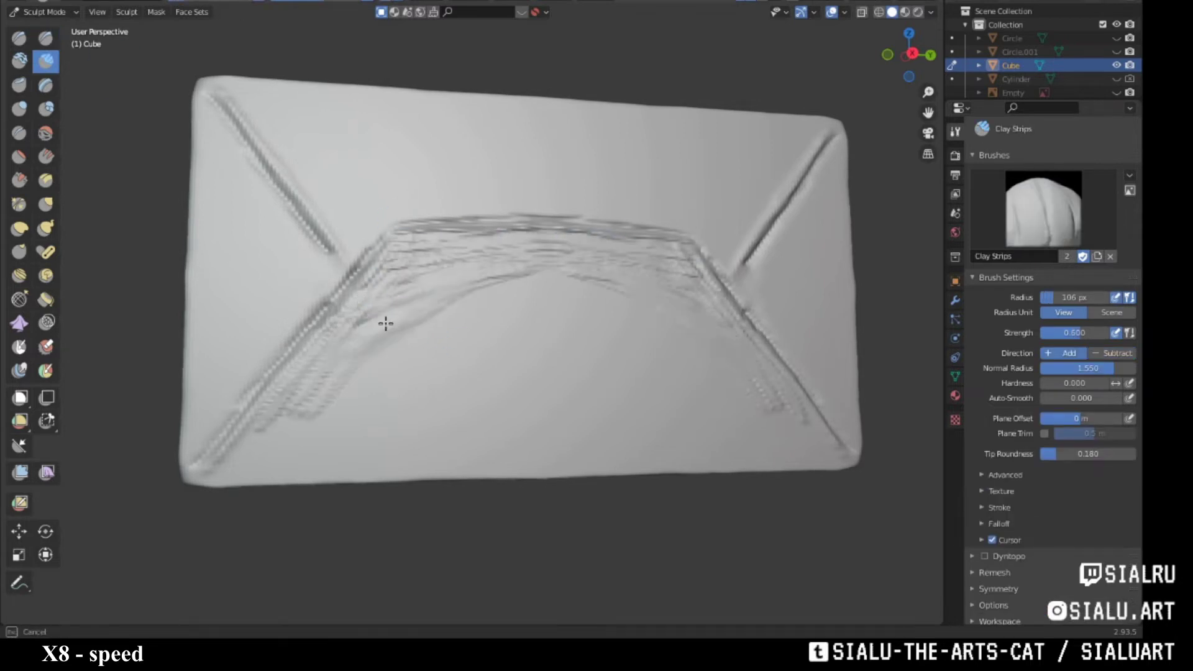
middle_drag(230, 463, 533, 286)
mouse_move(435, 240)
middle_down()
mouse_move(355, 166)
mouse_move(507, 266)
middle_up()
drag(474, 354, 435, 372)
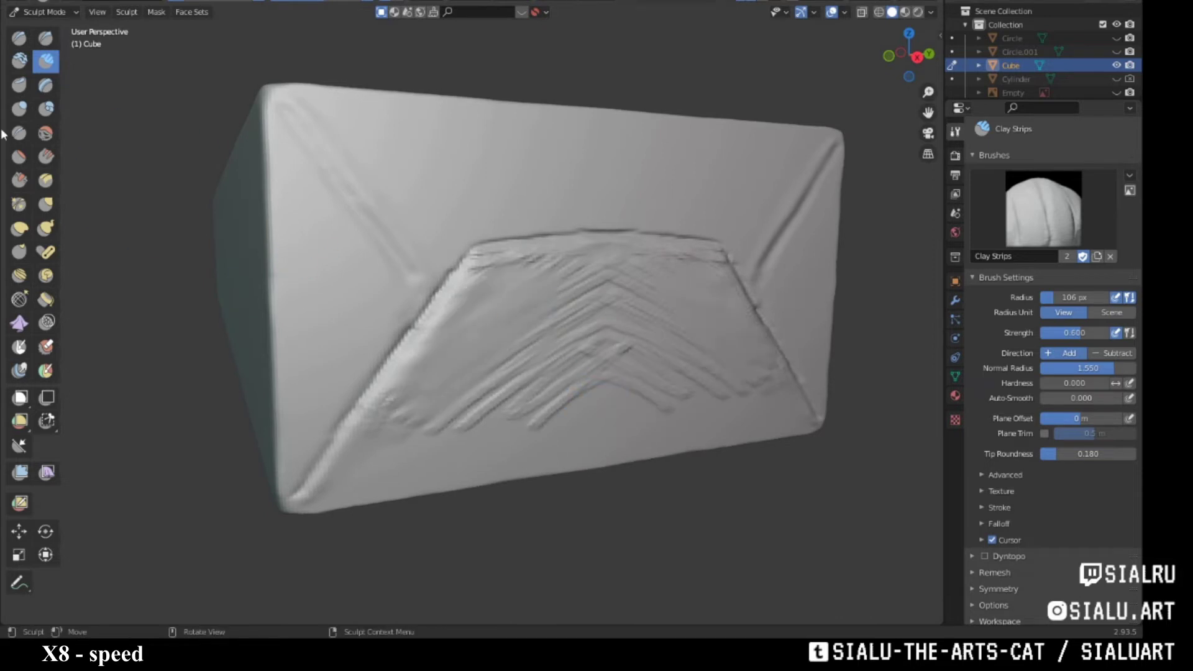
key(shift+t)
middle_drag(435, 372, 382, 323)
middle_drag(417, 213, 460, 221)
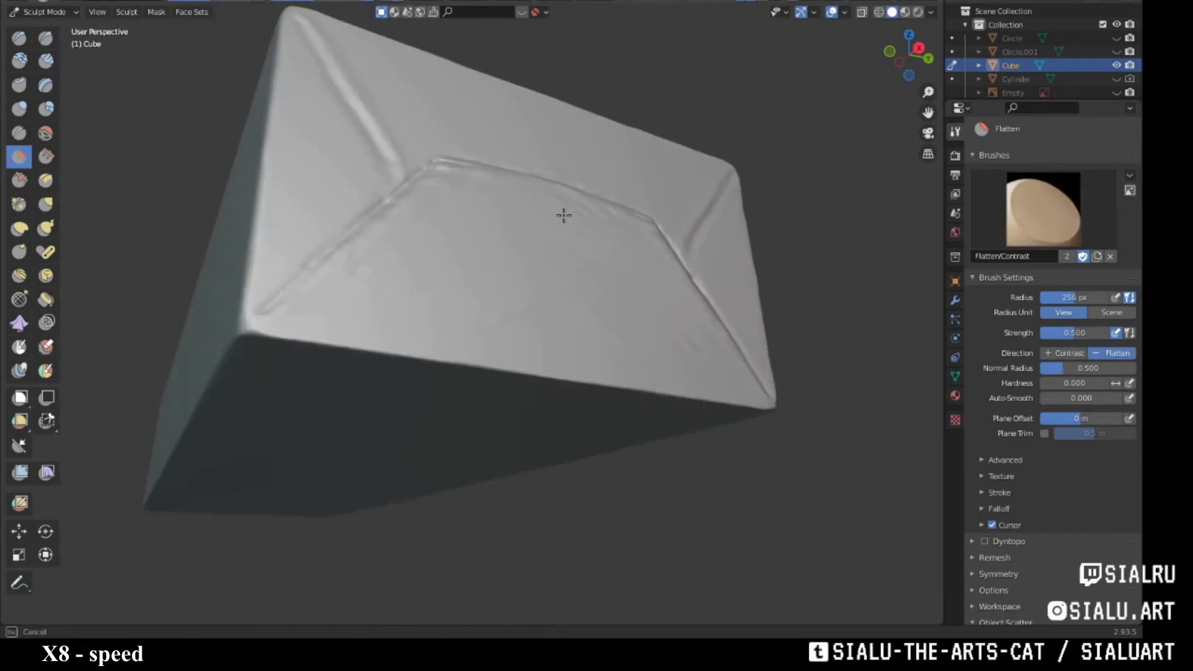
middle_drag(564, 215, 488, 413)
scroll(488, 414, up, 5)
middle_drag(467, 287, 527, 131)
- Work the block's lower corner with Clay Strips and Draw Sharp brushes
click(46, 61)
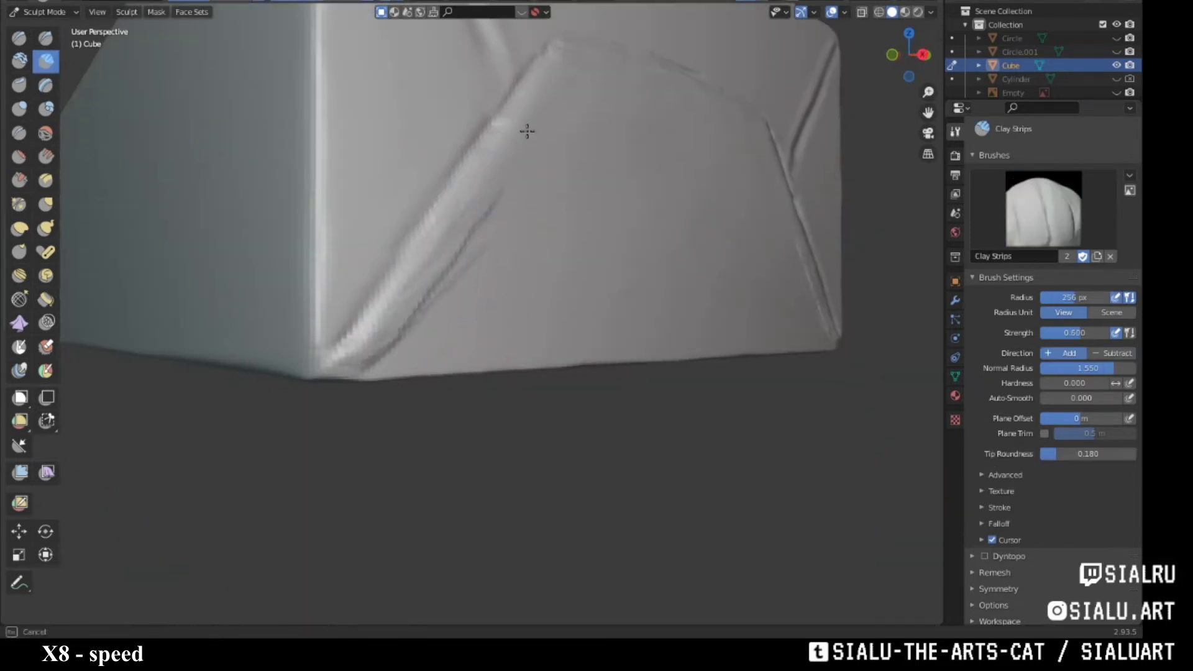
middle_drag(516, 282, 514, 410)
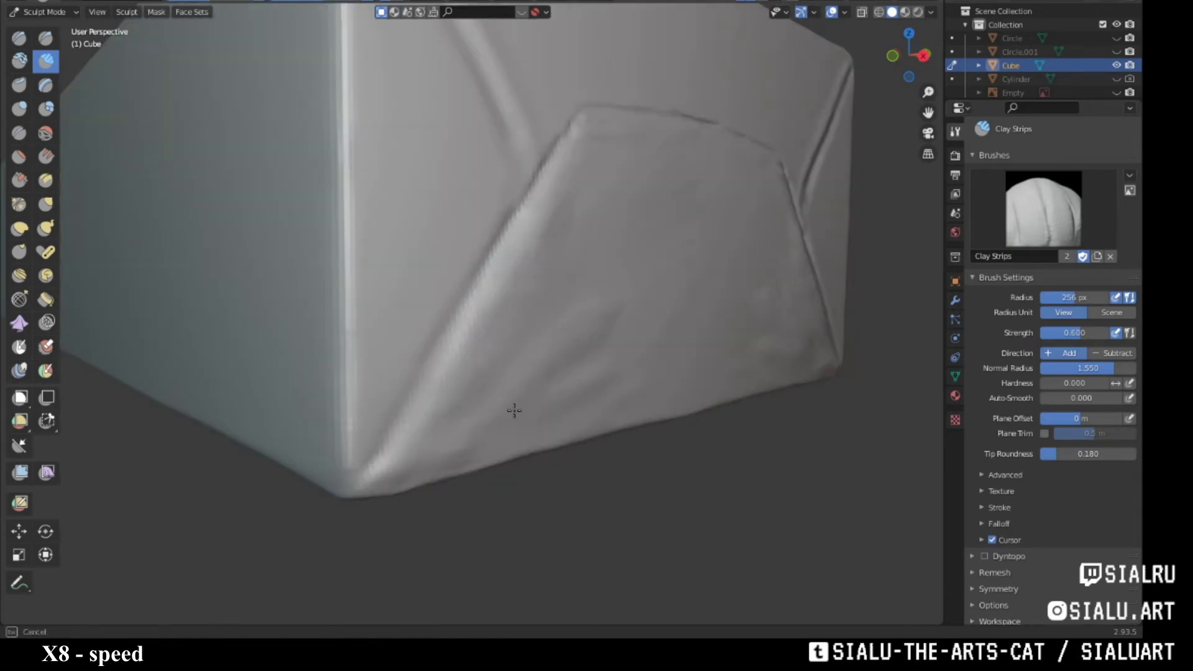
click(46, 37)
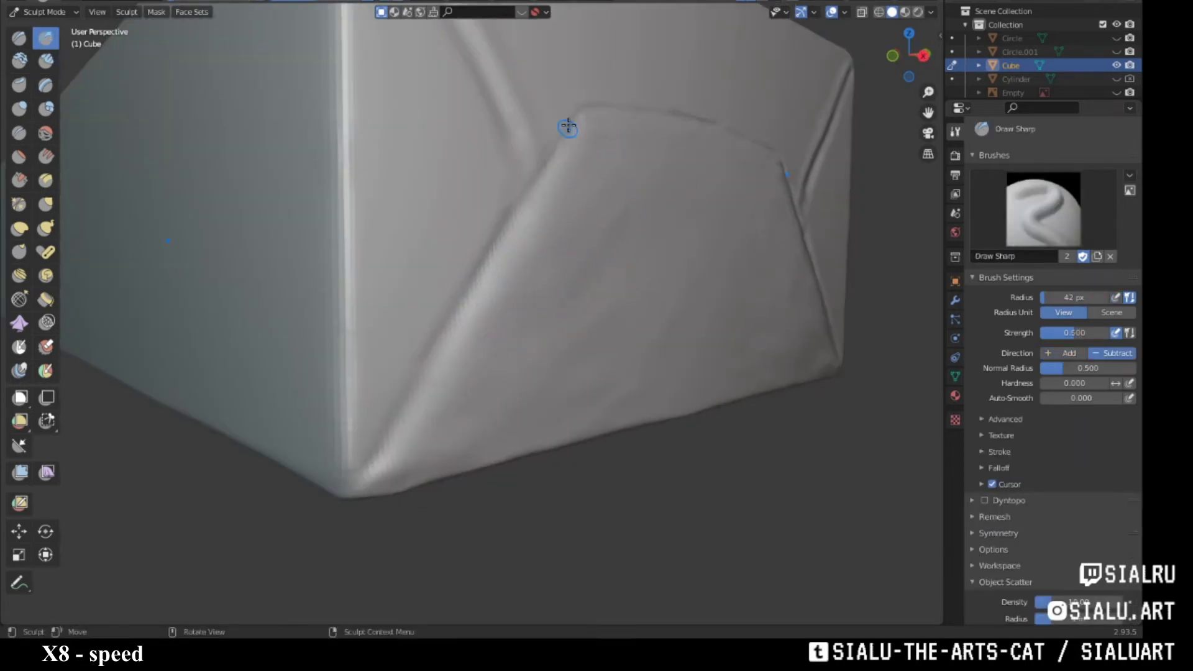
middle_drag(386, 428, 514, 268)
click(45, 60)
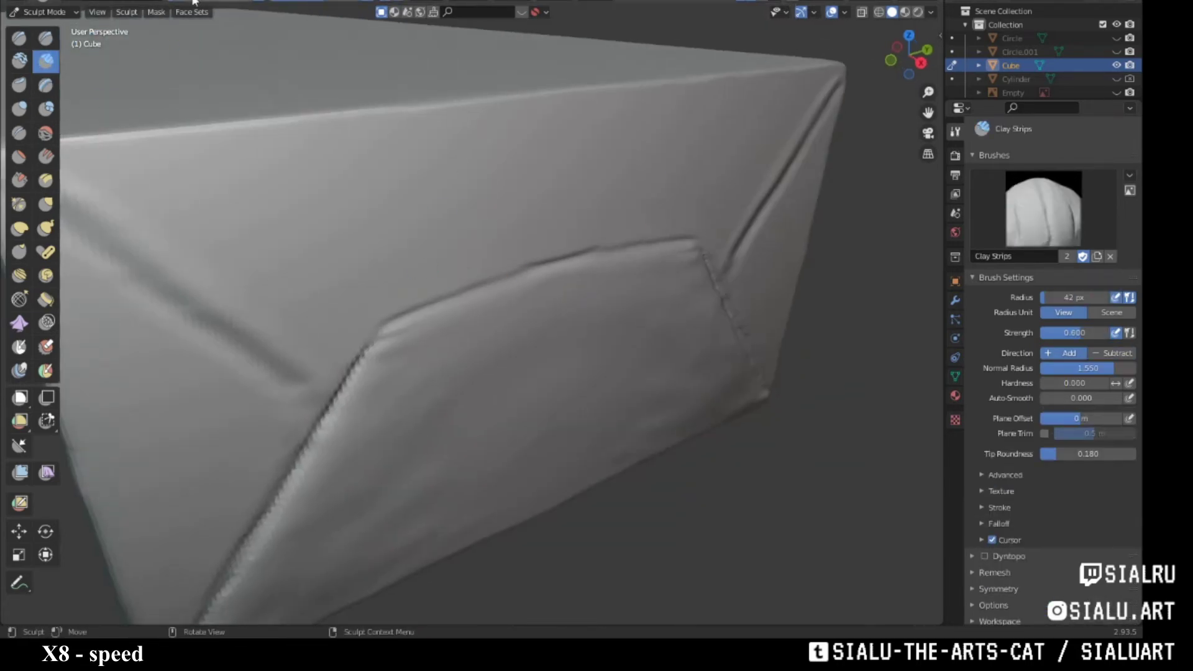
middle_drag(442, 234, 280, 214)
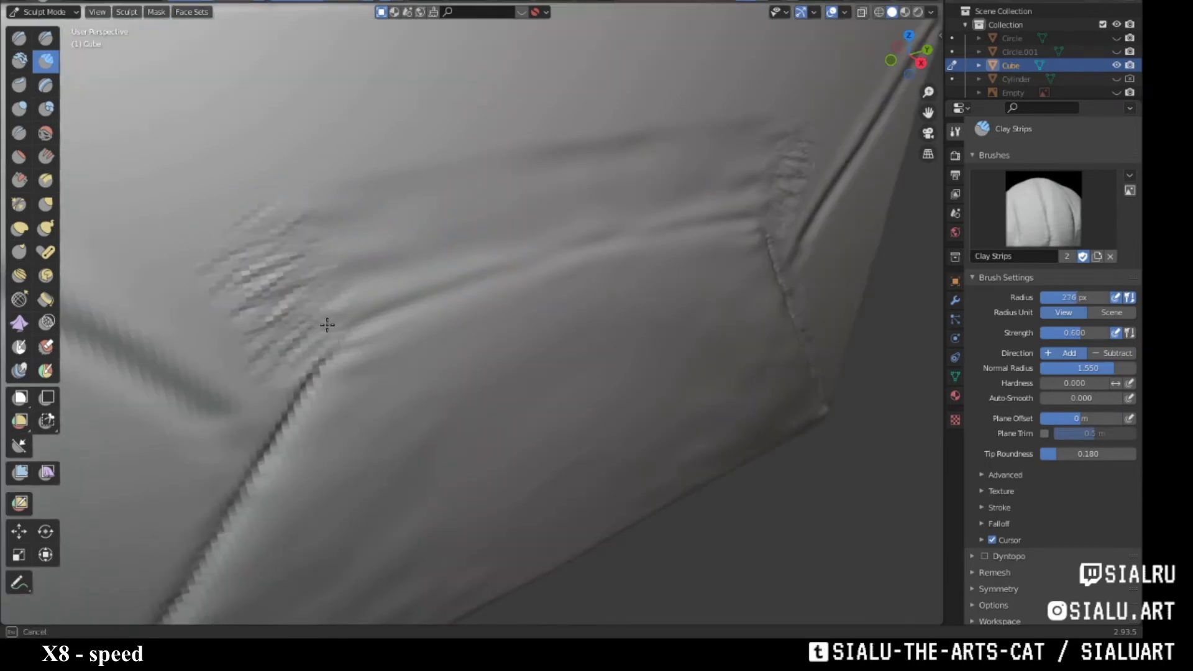
ctrl+middle_drag(526, 231, 442, 272)
mouse_move(206, 271)
middle_down()
mouse_move(507, 296)
mouse_move(435, 280)
mouse_move(447, 348)
middle_up()
- Carve sharp grooves along the pack's seamed side and corner edge with Draw Sharp
click(46, 37)
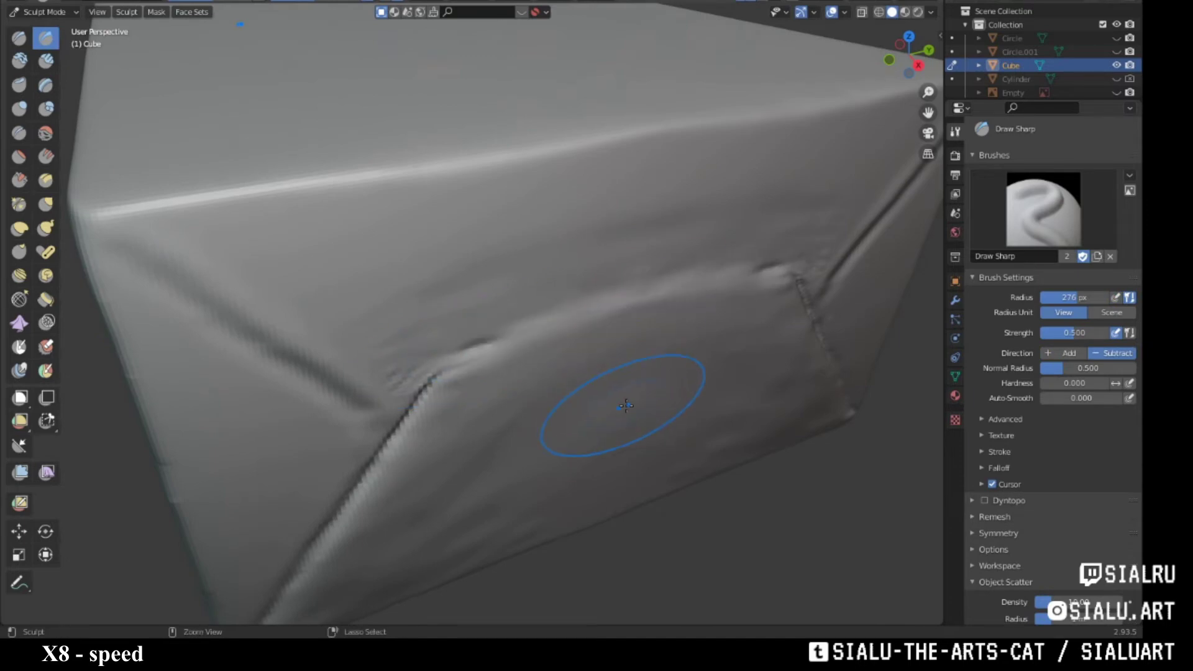
middle_drag(440, 394, 584, 178)
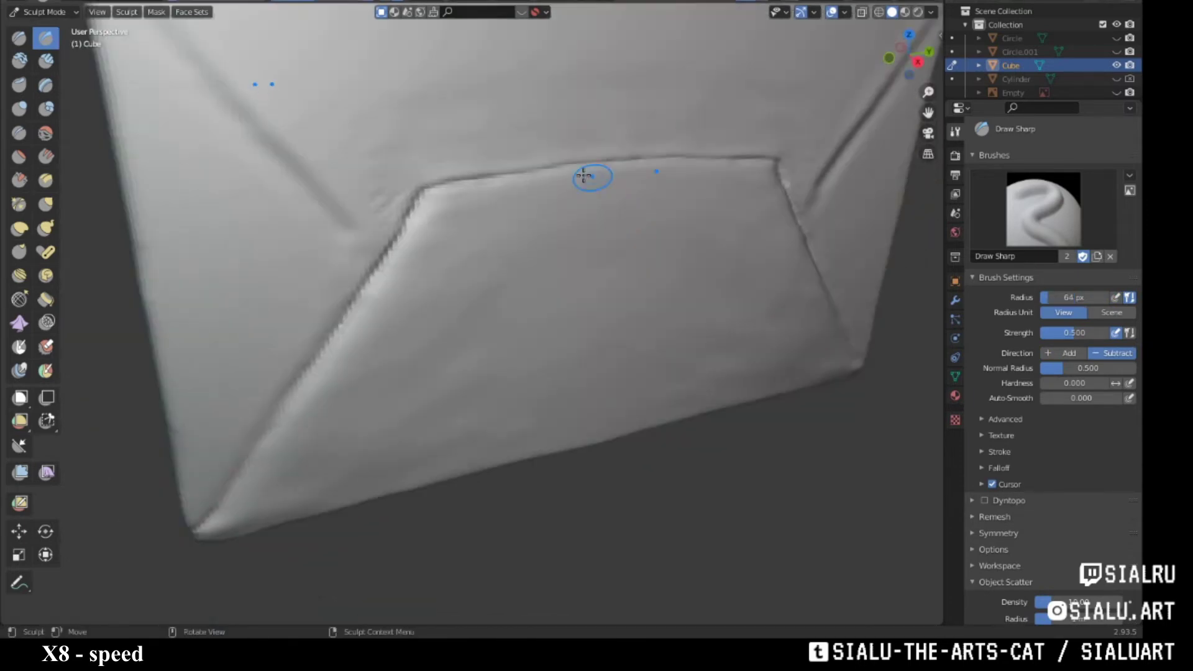
scroll(460, 274, up, 3)
mouse_move(538, 262)
middle_down()
mouse_move(474, 267)
mouse_move(472, 160)
mouse_move(340, 281)
middle_up()
scroll(506, 266, down, 4)
mouse_move(248, 187)
middle_down()
mouse_move(506, 159)
mouse_move(527, 306)
mouse_move(623, 216)
middle_up()
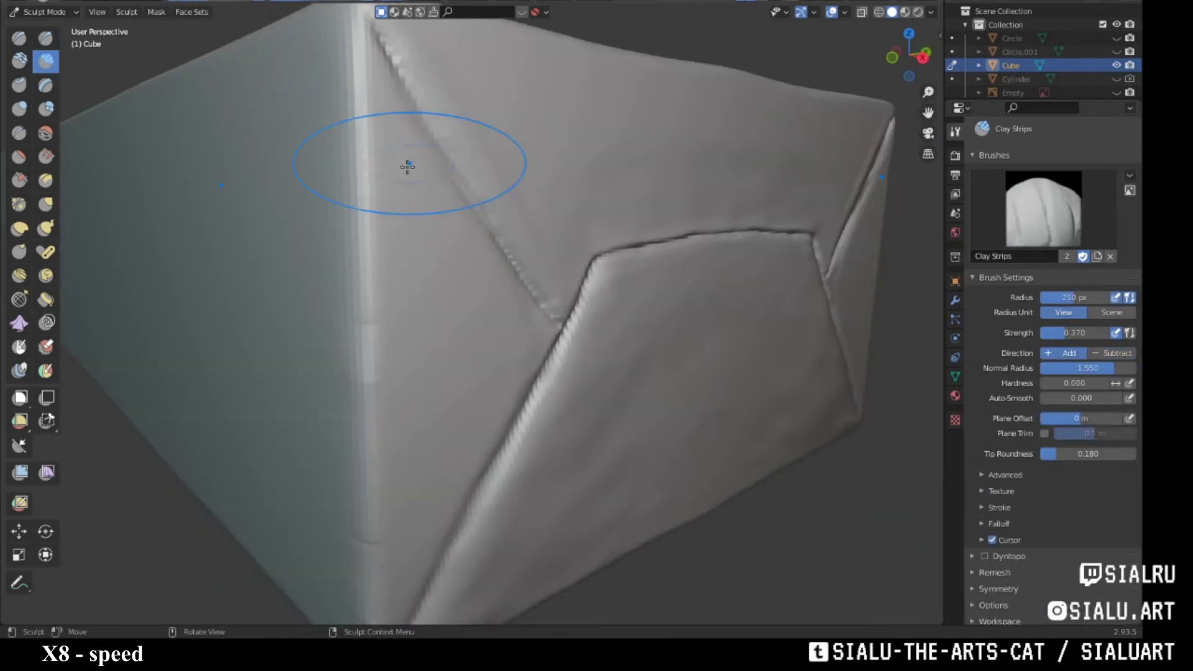
middle_drag(417, 412, 274, 126)
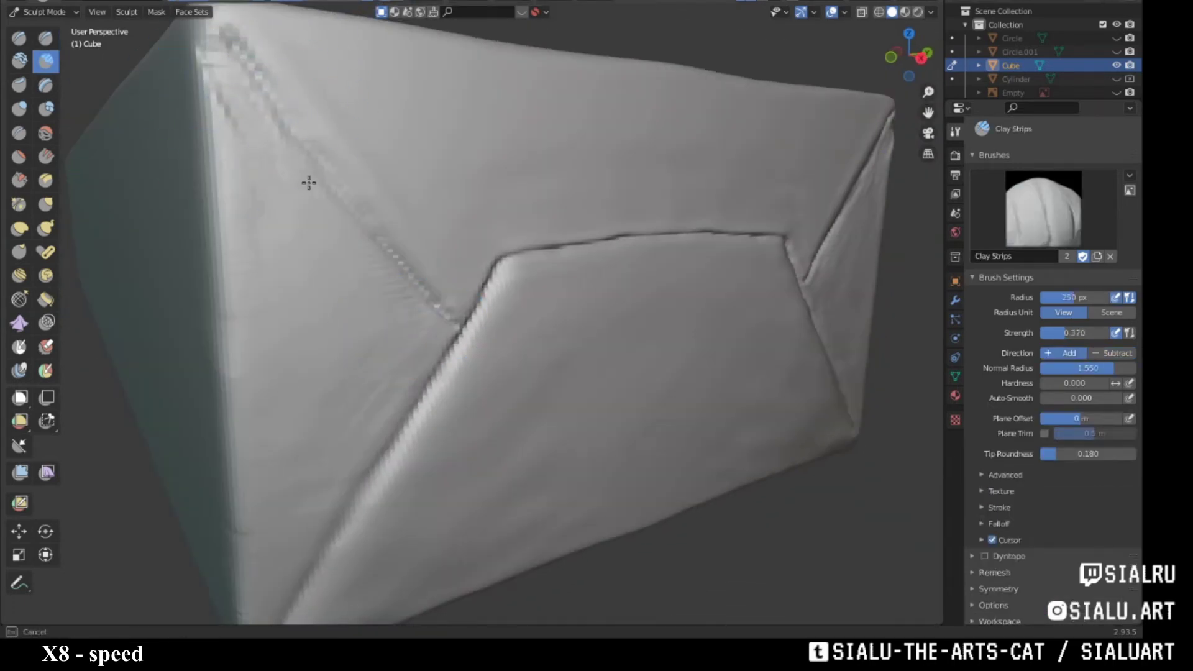
mouse_move(439, 251)
middle_down()
mouse_move(383, 287)
mouse_move(426, 293)
mouse_move(391, 208)
mouse_move(41, 207)
middle_up()
- Deepen the folded end's creases with Draw Sharp, then reshape them with Grab
click(46, 38)
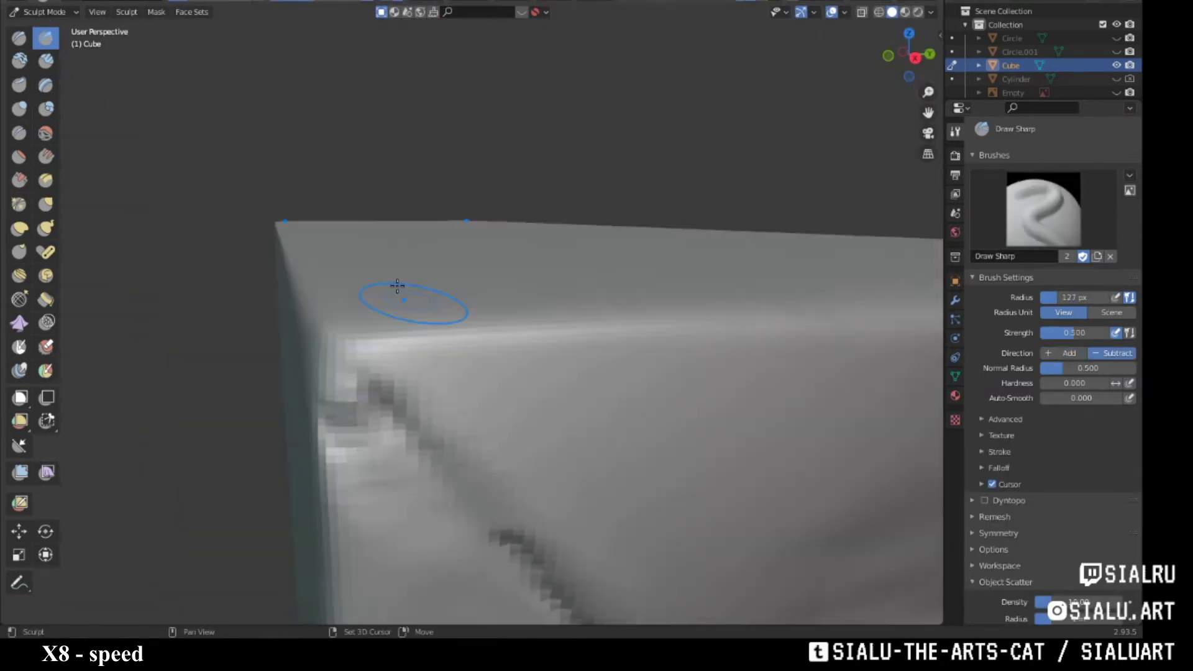
scroll(447, 225, up, 5)
scroll(715, 580, down, 5)
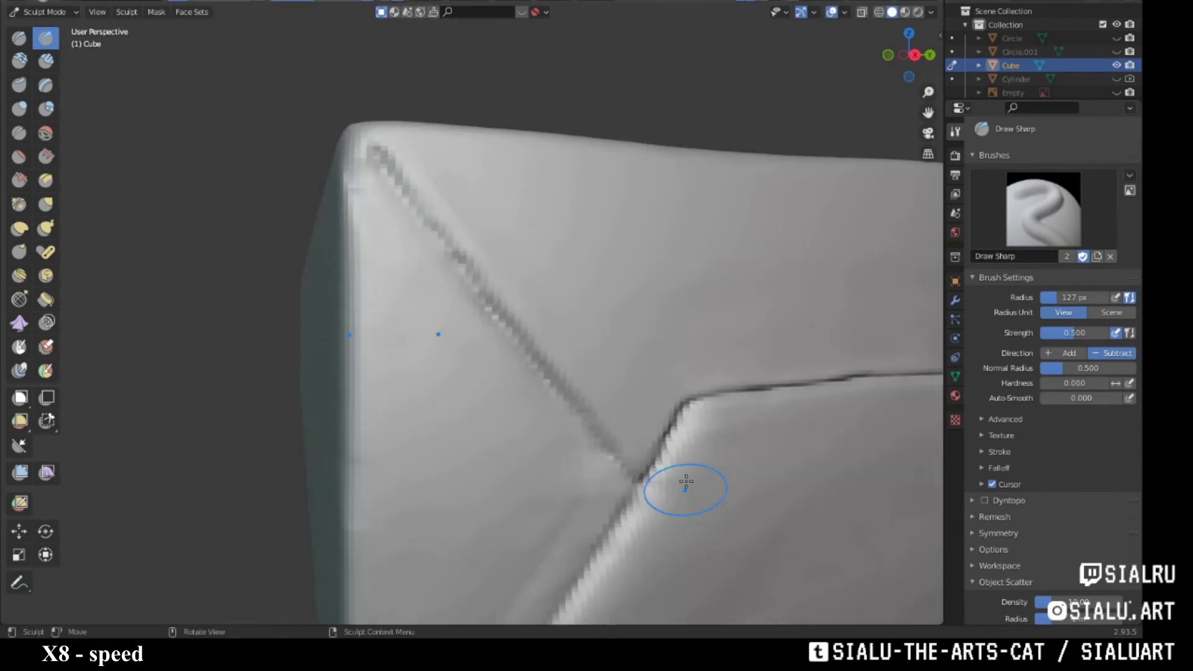
mouse_move(688, 487)
middle_down()
mouse_move(657, 381)
mouse_move(593, 290)
mouse_move(494, 324)
middle_up()
key(g)
scroll(552, 309, down, 2)
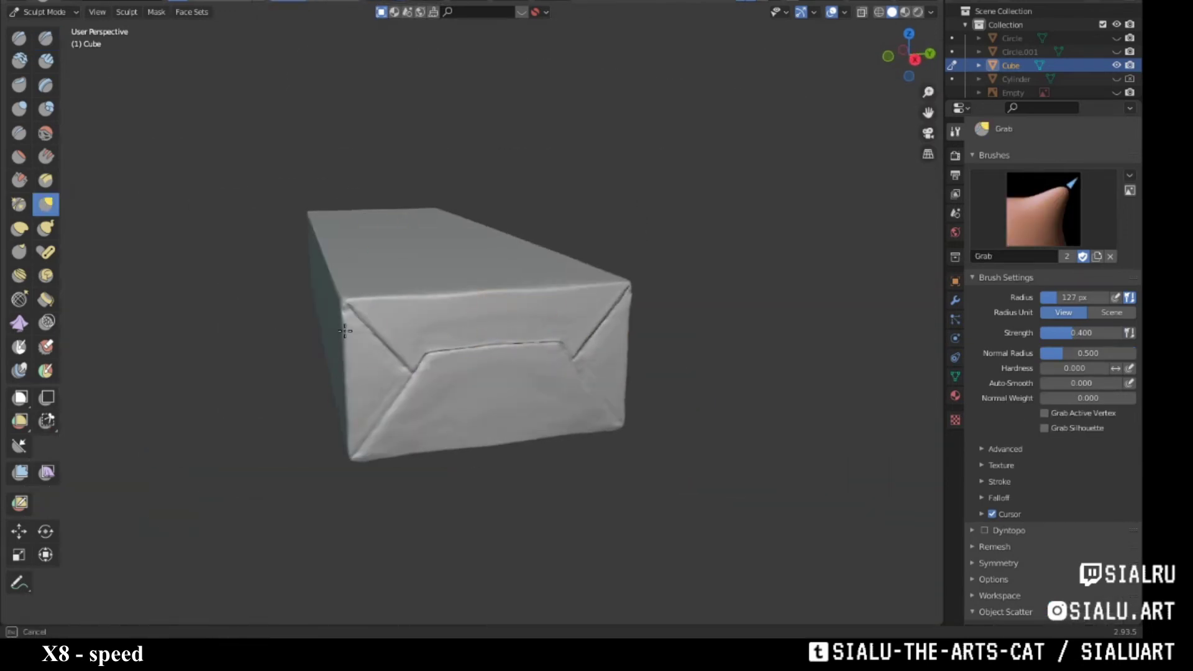
- Frame the gum pack's folded crease in a close three-quarter view
mouse_move(345, 331)
middle_down()
mouse_move(551, 365)
mouse_move(507, 413)
middle_up()
scroll(540, 376, up, 3)
scroll(705, 394, up, 4)
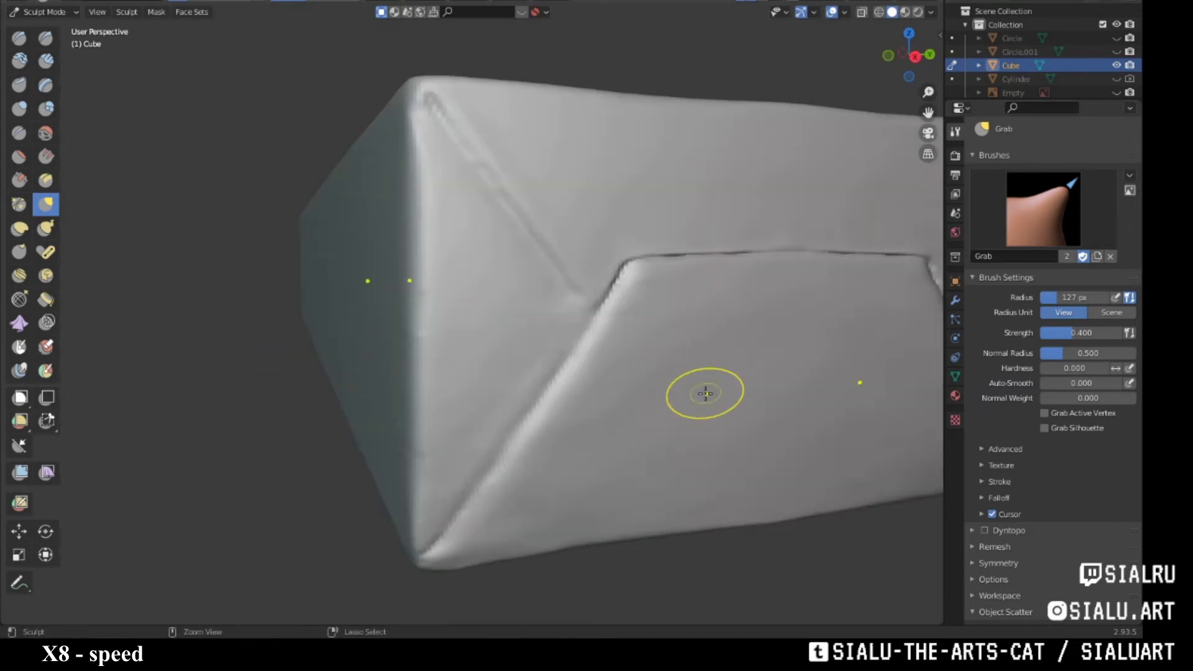
scroll(705, 393, down, 3)
mouse_move(705, 393)
middle_down()
mouse_move(599, 359)
mouse_move(551, 272)
middle_up()
middle_drag(505, 386, 522, 235)
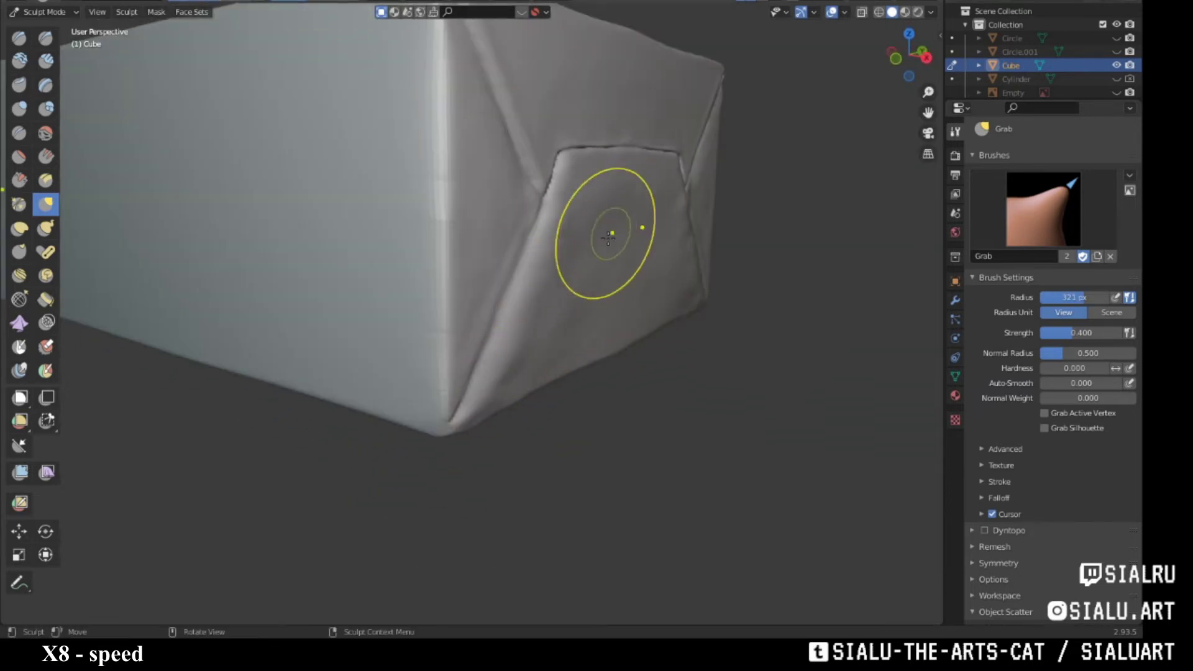
scroll(609, 236, up, 5)
middle_drag(687, 226, 607, 266)
scroll(607, 267, up, 5)
mouse_move(767, 120)
middle_down()
mouse_move(500, 202)
mouse_move(493, 288)
mouse_move(502, 176)
middle_up()
- Sharpen the final creases with Draw Sharp and Grab, then return to Object Mode
key(shift+x)
scroll(443, 312, down, 2)
middle_drag(546, 234, 532, 330)
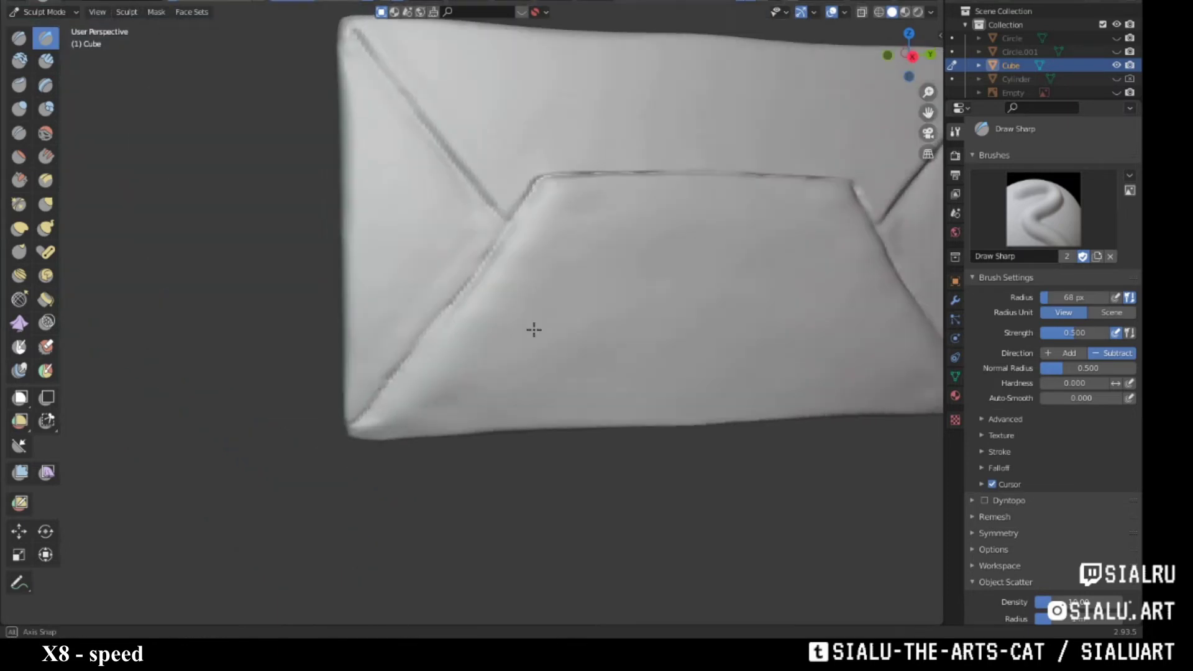
key(g)
right_click(464, 305)
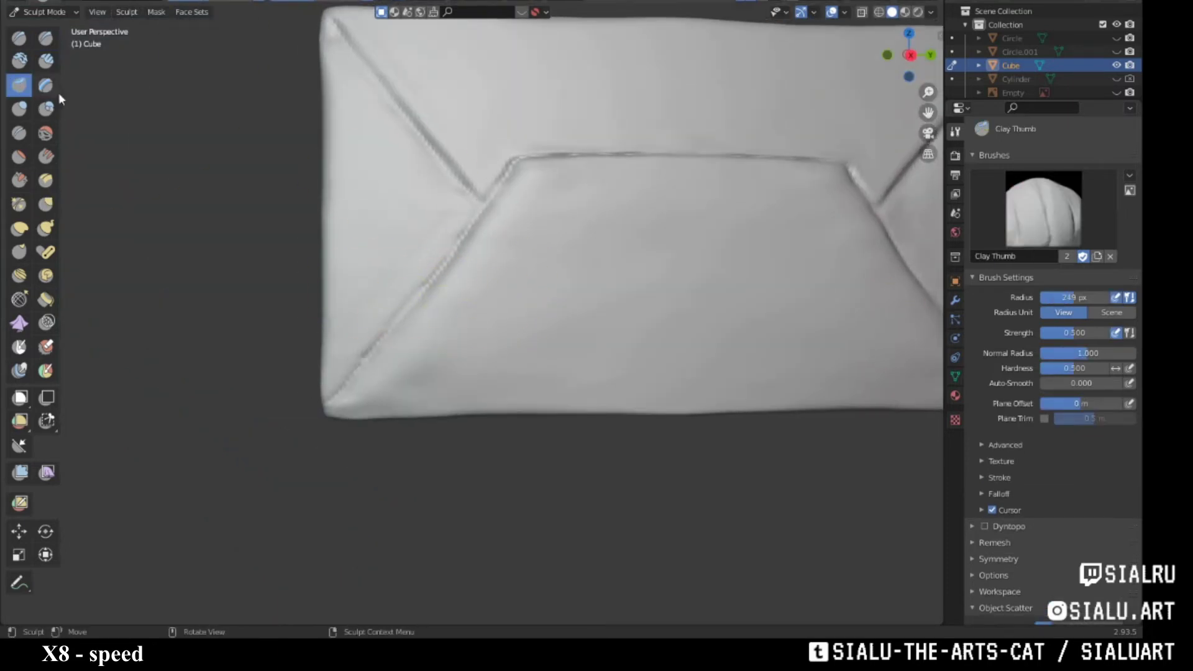
mouse_move(404, 323)
middle_down()
mouse_move(559, 213)
mouse_move(699, 227)
middle_up()
scroll(699, 227, down, 4)
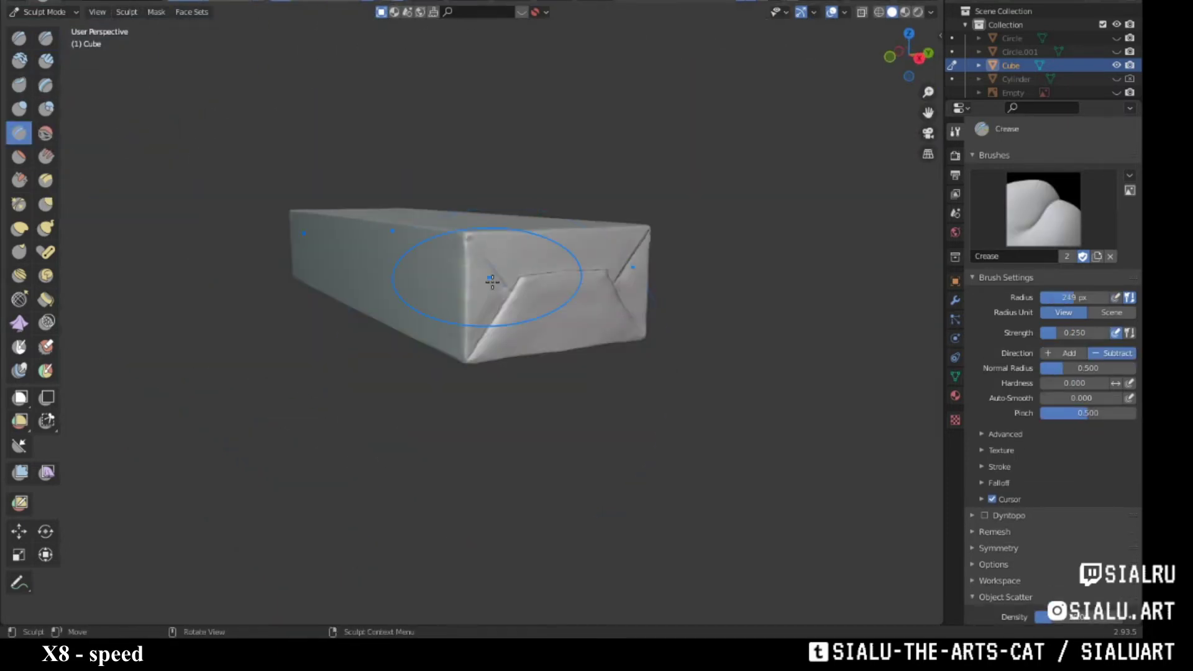
key(Tab)
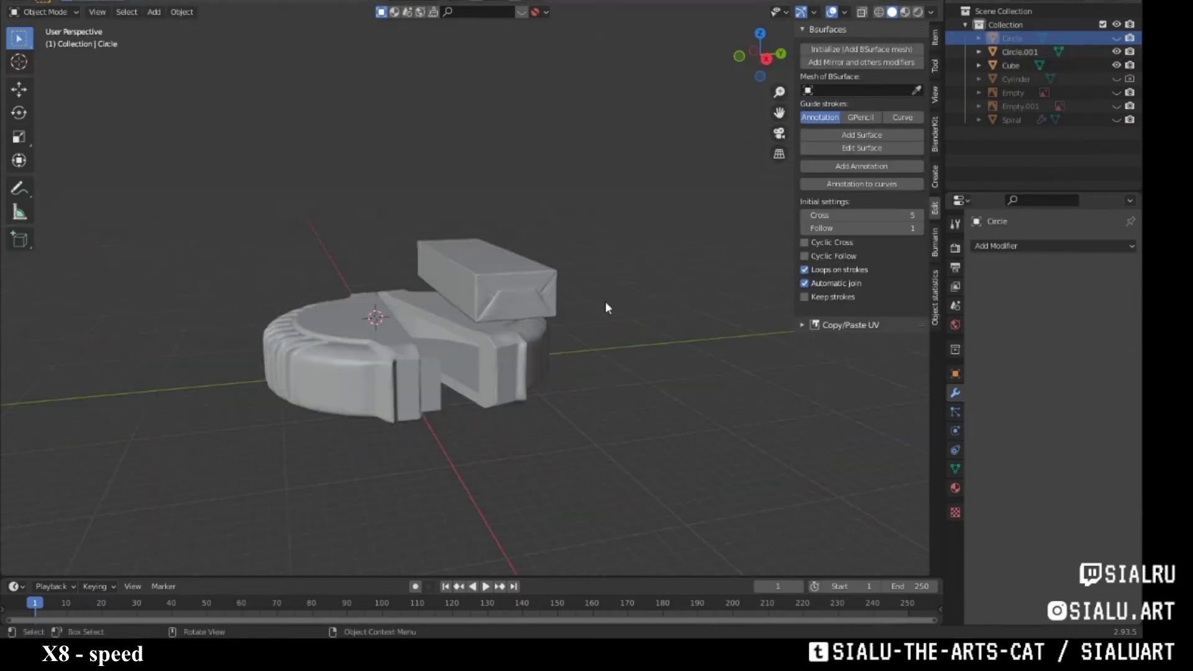
- Scale the gum pack Cube to about 1.17 and check it in front, top and side views
click(534, 261)
key(KP_1)
key(KP_3)
key(s)
click(558, 304)
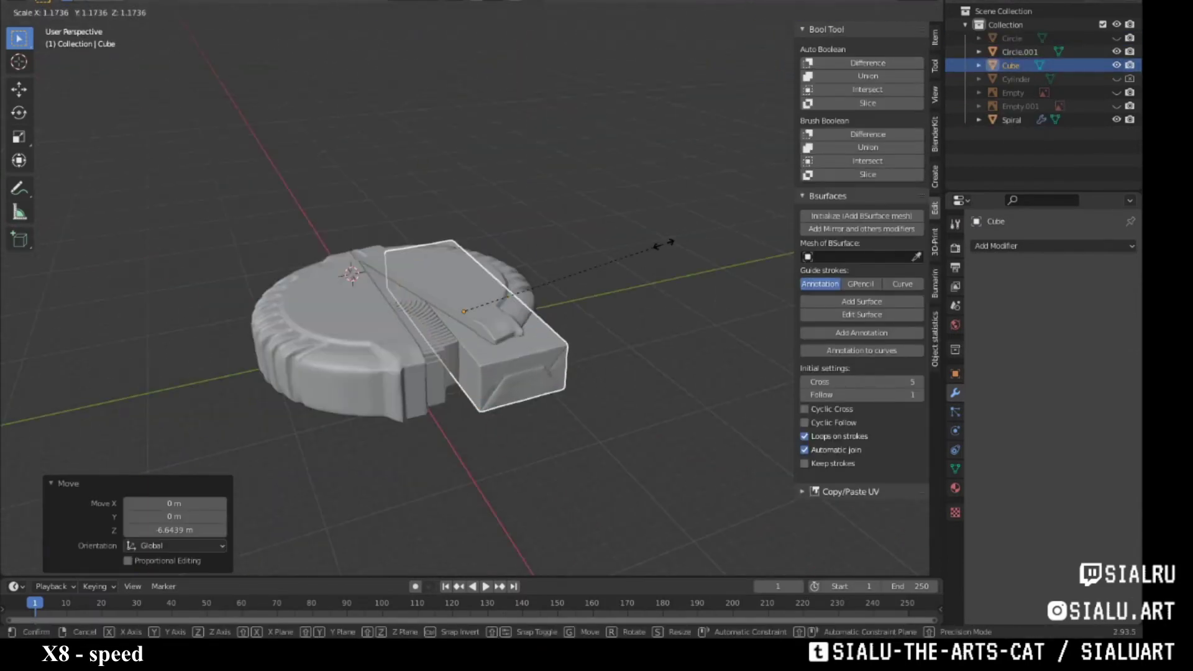
key(KP_7)
key(KP_3)
- Rotate Circle.001 and the Spiral together so the case leans on the pack
click(1020, 51)
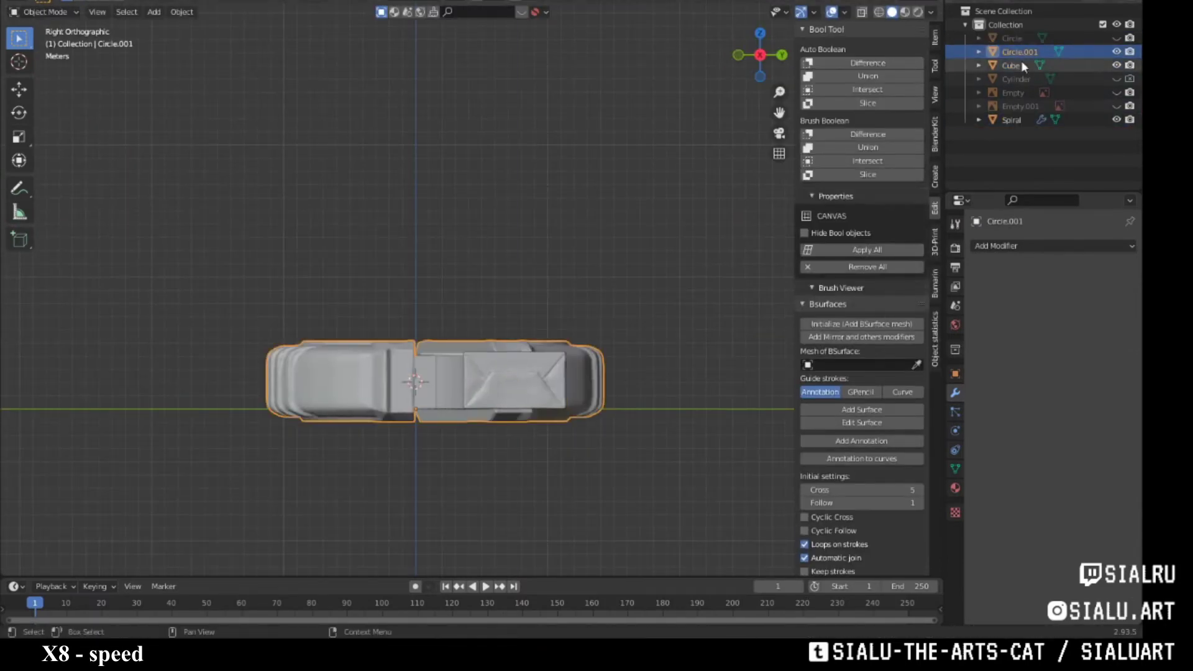
ctrl+click(1012, 120)
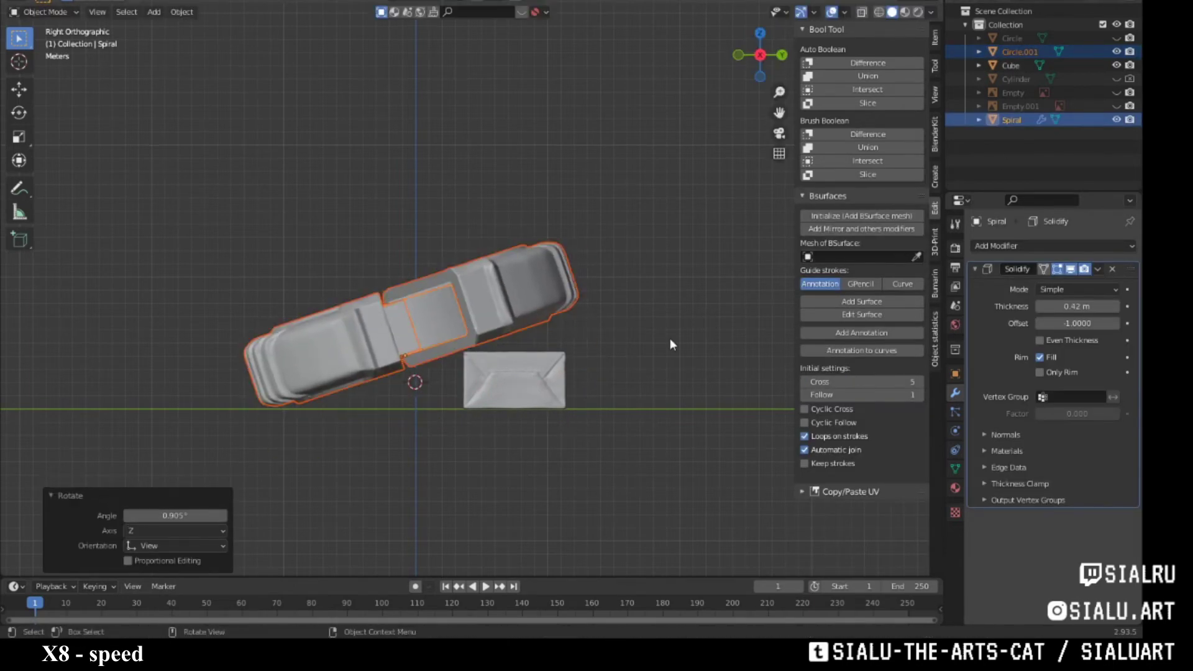
mouse_move(670, 338)
middle_down()
mouse_move(515, 413)
mouse_move(732, 284)
mouse_move(545, 419)
middle_up()
- Add a ground plane at the world origin and scale it about 14× into a floor
key(shift+a)
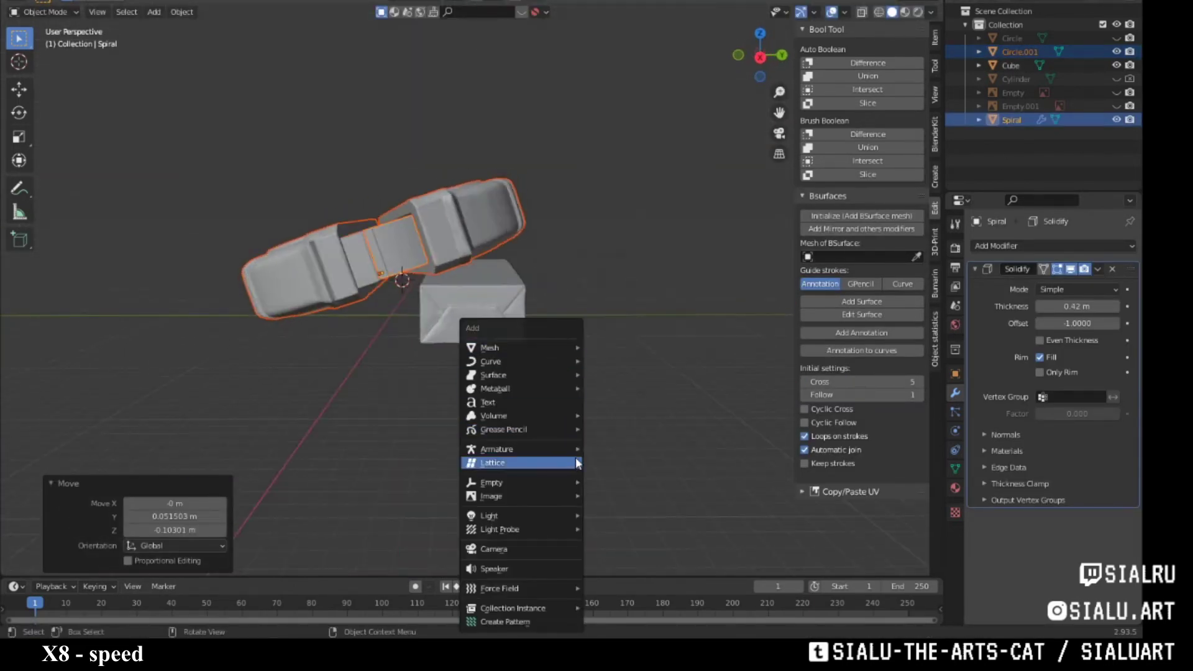
key(Escape)
key(shift+s)
click(476, 374)
key(shift+a)
key(s)
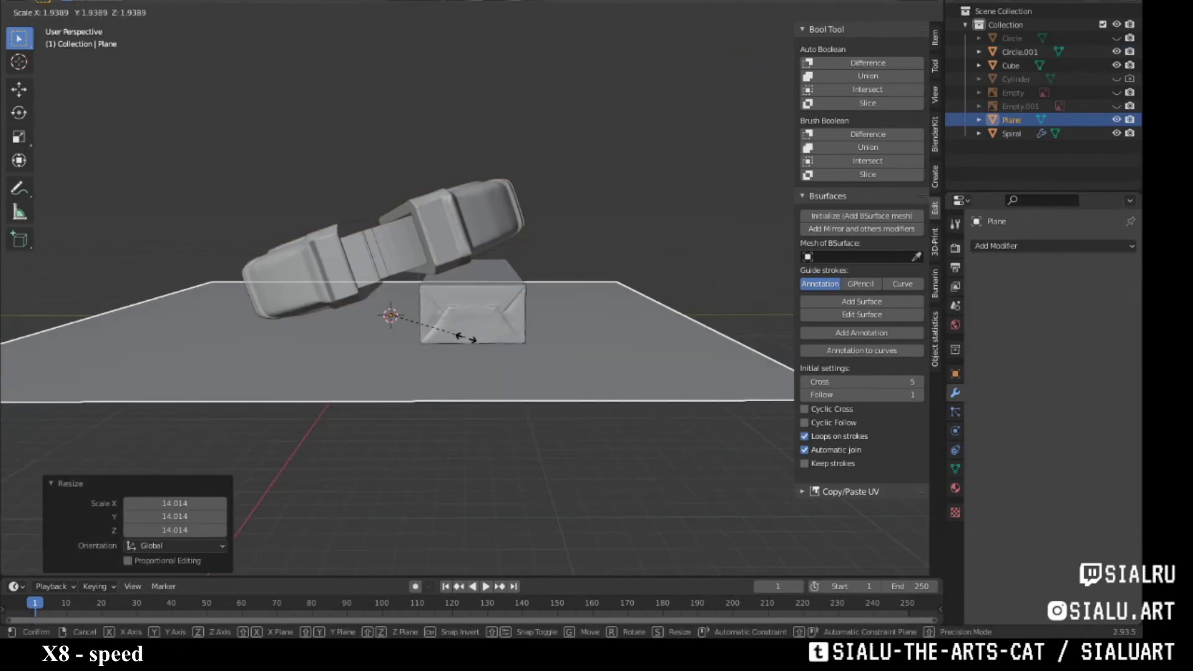
mouse_move(559, 398)
middle_down()
mouse_move(600, 420)
mouse_move(541, 371)
mouse_move(558, 426)
mouse_move(357, 311)
mouse_move(435, 348)
mouse_move(554, 358)
middle_up()
- Enter Edit Mode on the Spiral with wireframe shading
key(Tab)
key(z)
click(426, 355)
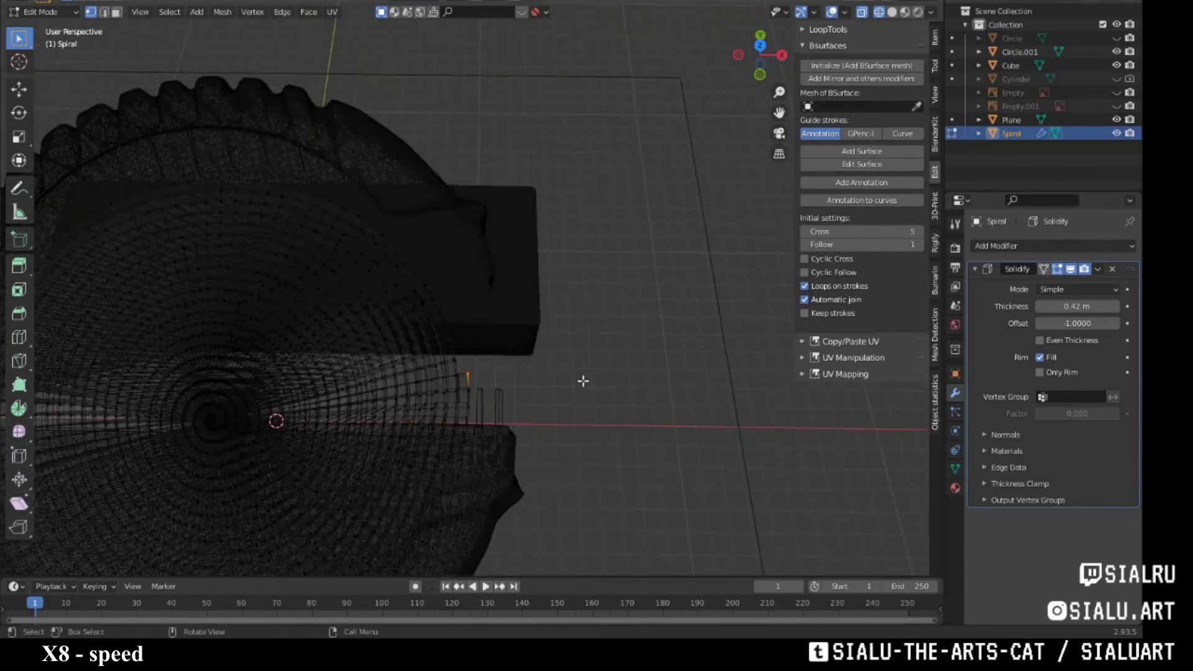
- Extrude the spiral's outer end into a strip pulled out of the case
key(shift+z)
key(e)
click(511, 384)
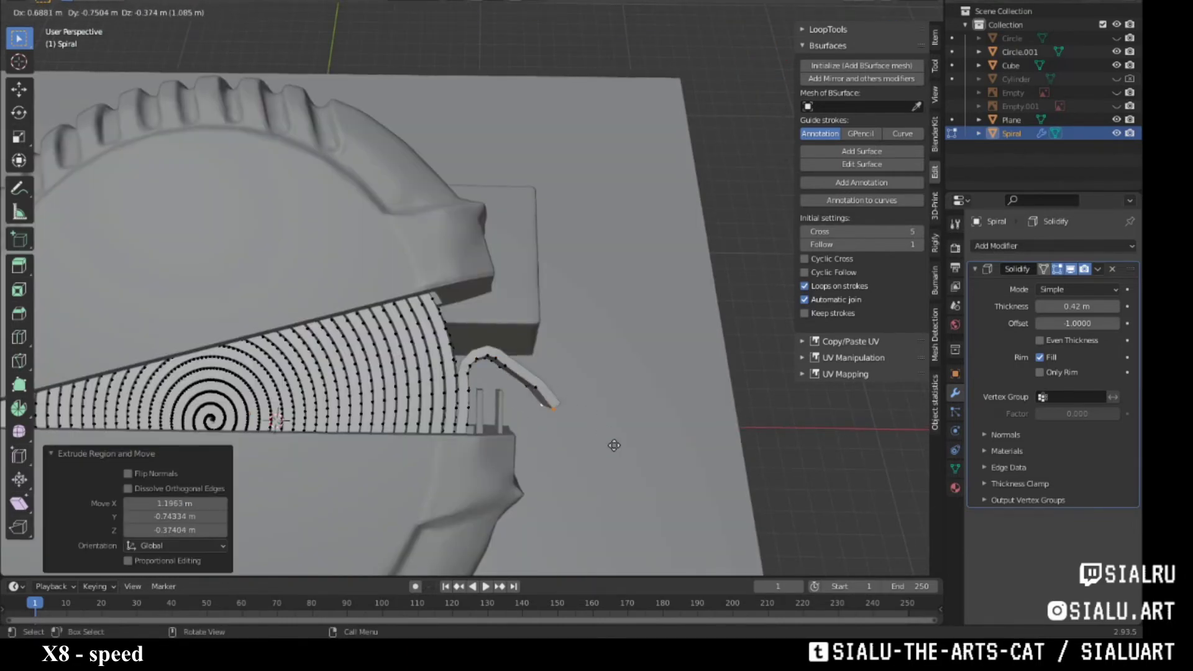
mouse_move(614, 445)
middle_down()
mouse_move(472, 373)
mouse_move(264, 219)
mouse_move(336, 318)
middle_up()
click(473, 373)
- Hide the coiled tape and the Circle object to isolate the new strip
key(2)
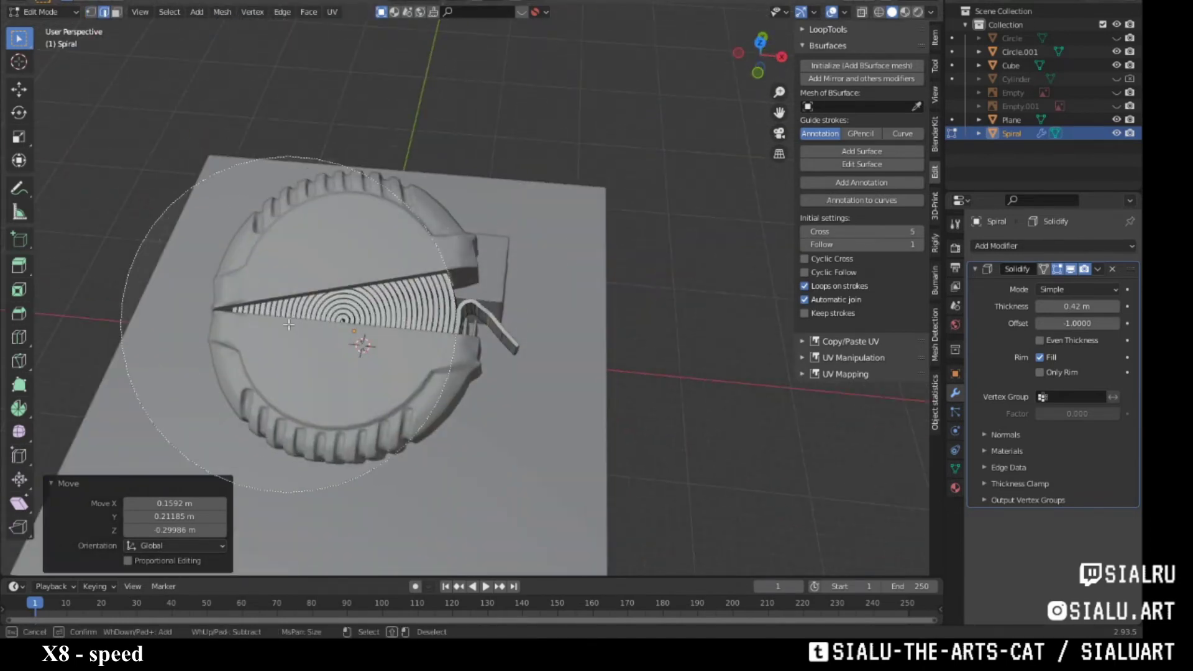
drag(362, 327, 398, 310)
middle_drag(398, 311, 559, 298)
key(h)
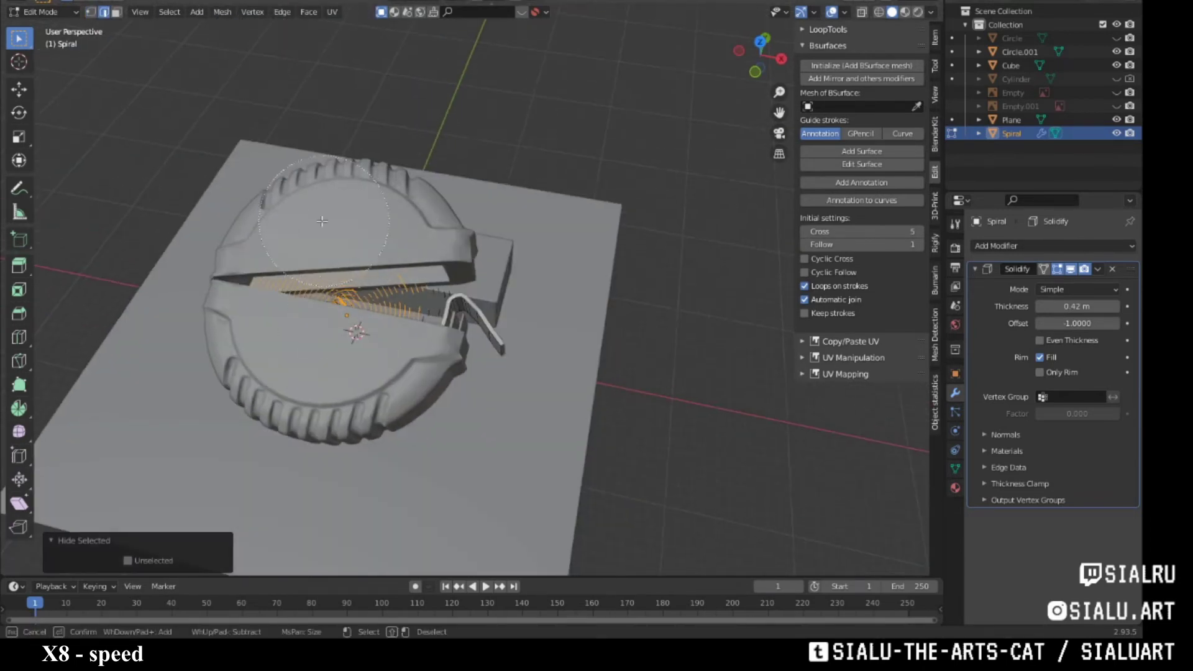
key(c)
mouse_move(511, 249)
middle_down()
mouse_move(292, 373)
mouse_move(398, 335)
mouse_move(485, 410)
mouse_move(518, 369)
middle_up()
key(Escape)
scroll(518, 370, down, 5)
key(h)
middle_drag(293, 435, 421, 382)
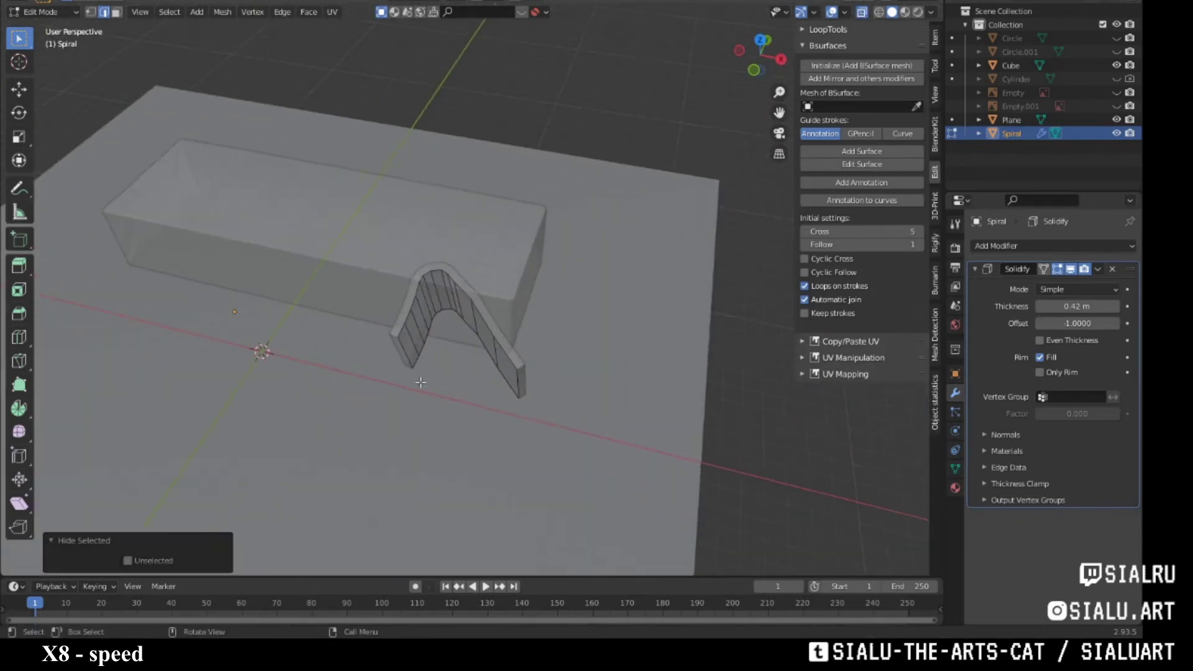
click(1117, 52)
click(1117, 38)
click(864, 13)
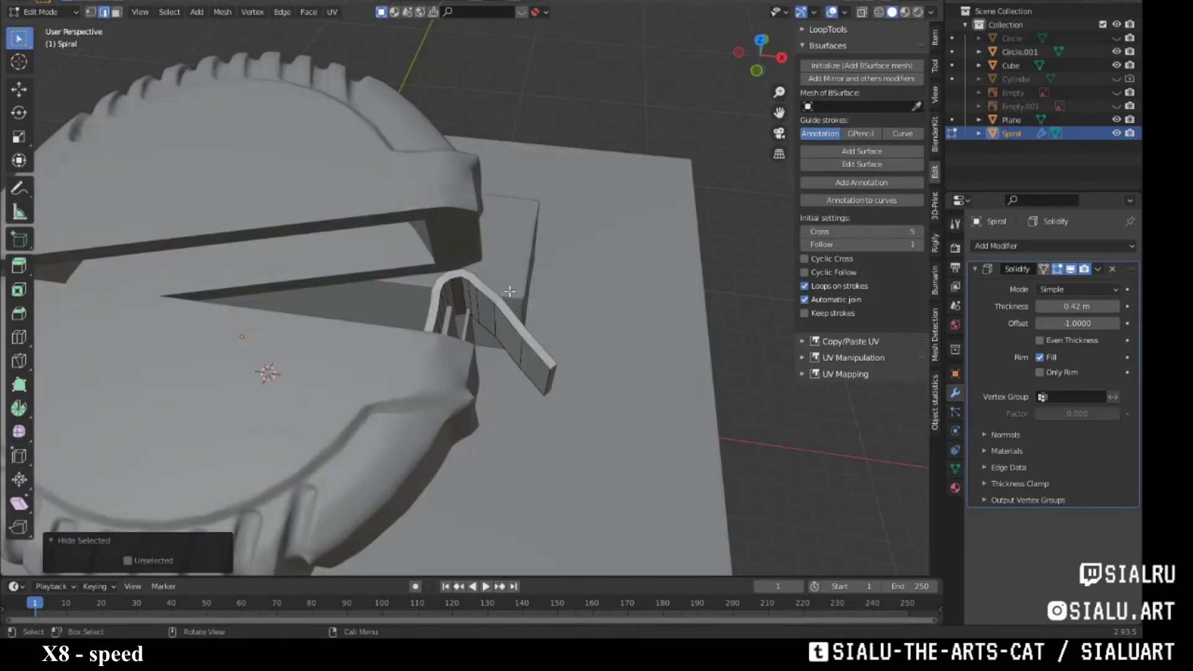
- Move the strip's end and extrude another segment down toward the ground
mouse_move(435, 311)
middle_down()
mouse_move(458, 247)
mouse_move(343, 266)
middle_up()
key(g)
click(457, 247)
click(277, 306)
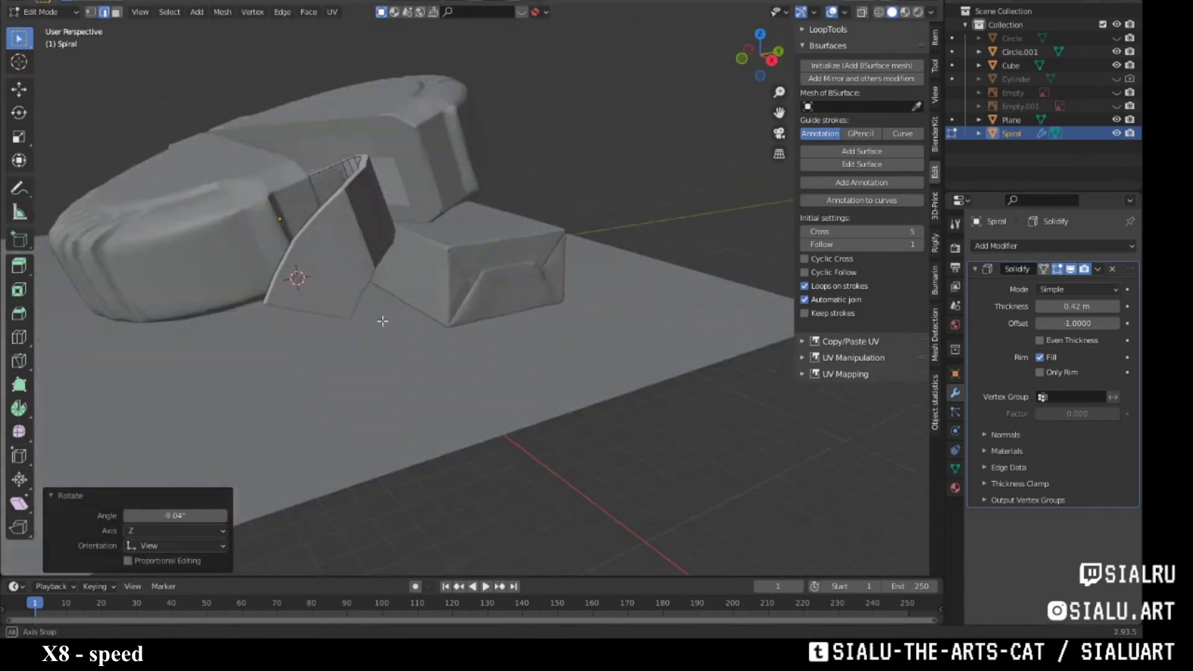
mouse_move(277, 306)
middle_down()
mouse_move(373, 311)
mouse_move(433, 350)
mouse_move(559, 373)
middle_up()
key(e)
click(397, 323)
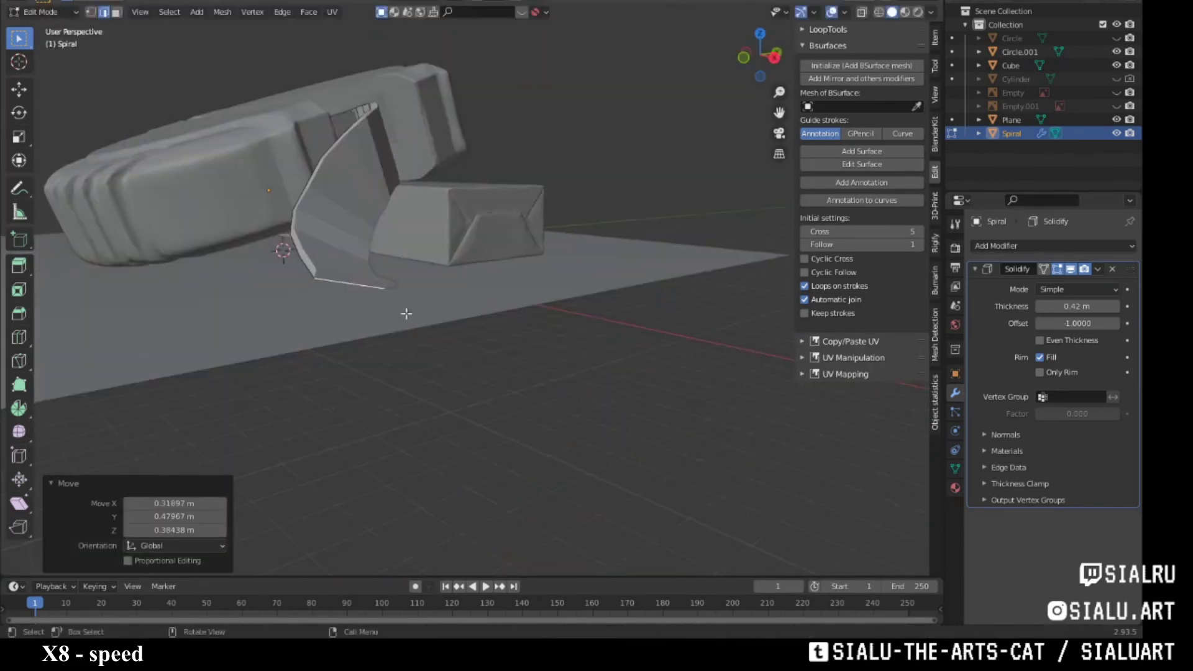
key(g)
click(573, 447)
mouse_move(573, 448)
middle_down()
mouse_move(405, 309)
mouse_move(526, 372)
mouse_move(482, 285)
mouse_move(614, 265)
mouse_move(584, 261)
middle_up()
- Reposition the strip's end segment so it lies flat on the floor
key(r)
right_click(525, 371)
key(g)
click(560, 260)
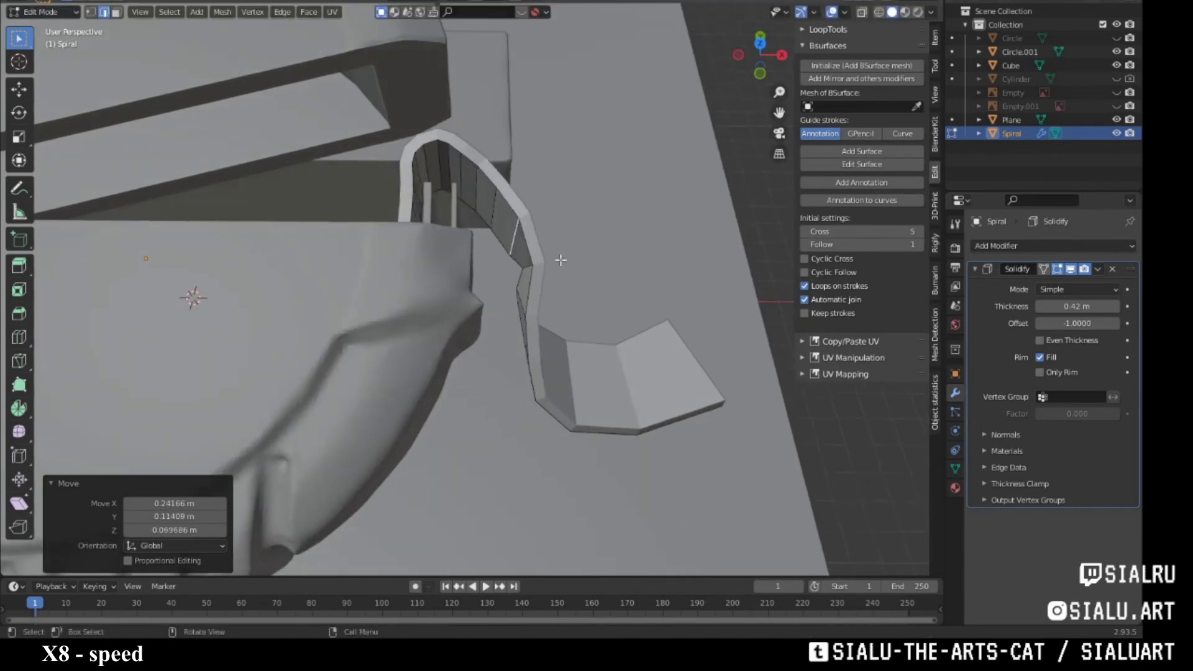
middle_drag(680, 343, 403, 226)
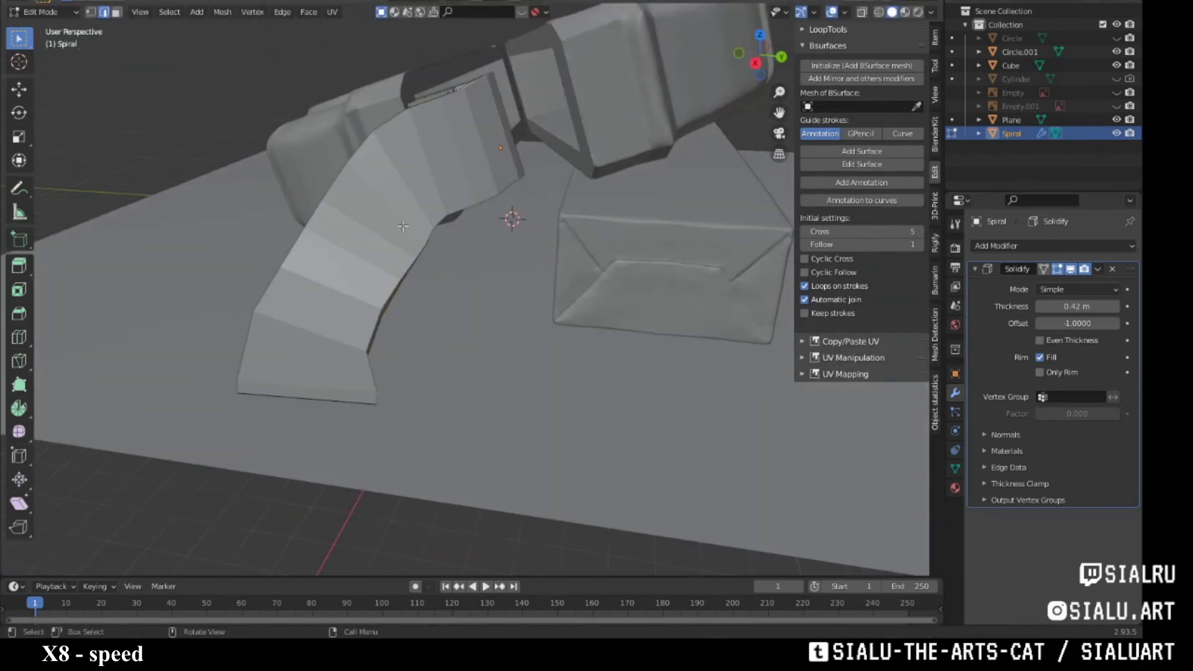
click(373, 311)
middle_drag(373, 311, 647, 482)
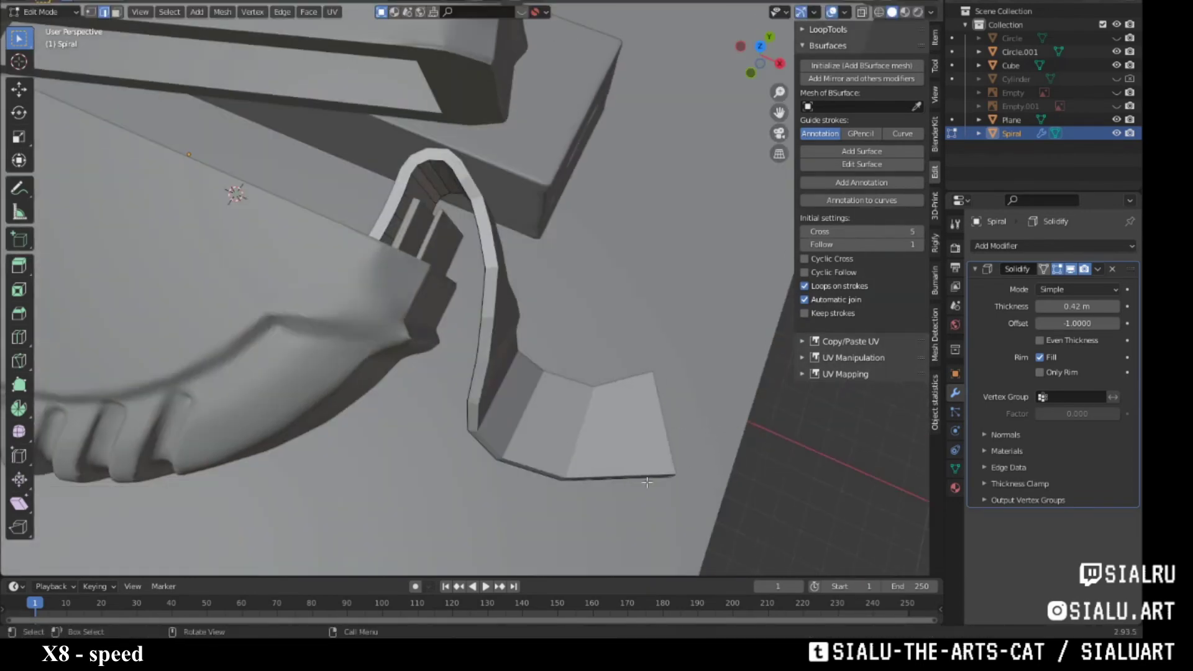
click(510, 401)
mouse_move(509, 401)
middle_down()
mouse_move(484, 349)
mouse_move(522, 298)
mouse_move(541, 311)
mouse_move(589, 290)
middle_up()
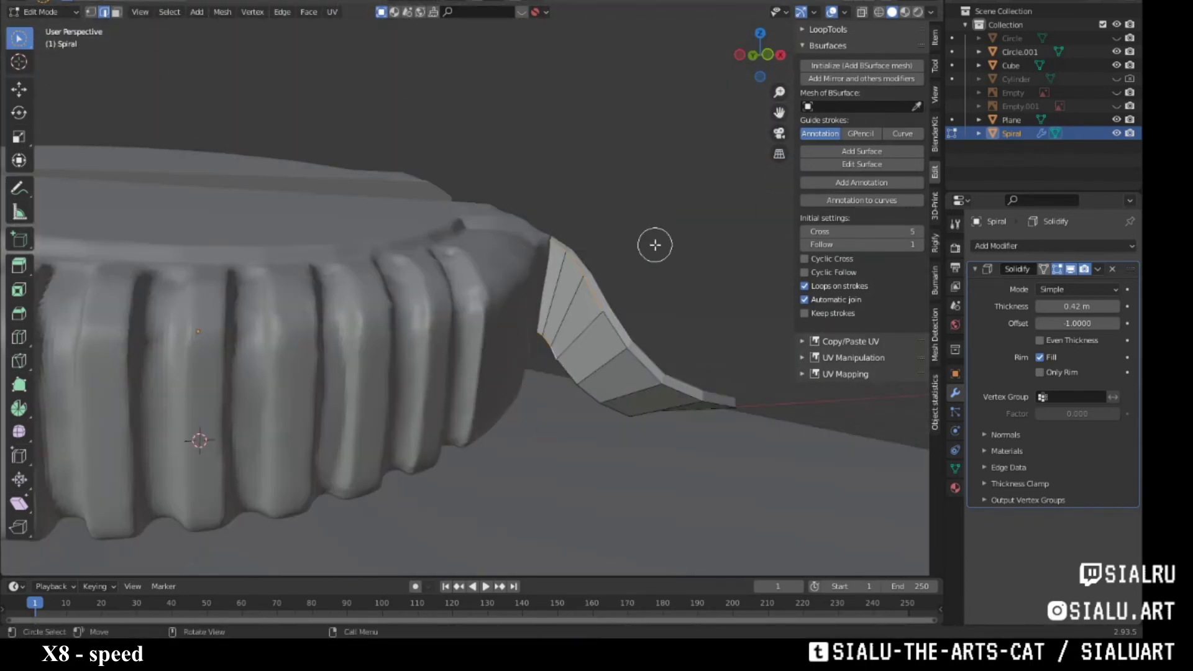
- Subdivide the strip's edges and add a loop cut along it
right_click(657, 226)
click(630, 225)
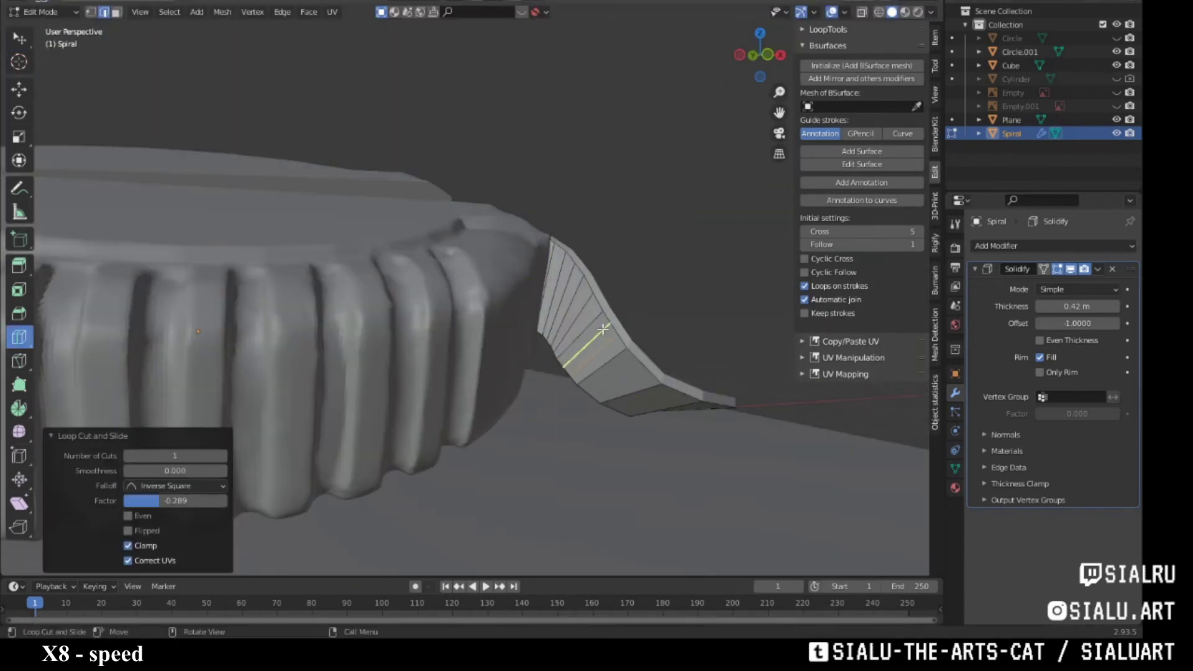
middle_drag(603, 329, 578, 373)
drag(574, 373, 585, 379)
mouse_move(603, 384)
middle_down()
mouse_move(629, 381)
mouse_move(553, 360)
mouse_move(528, 373)
middle_up()
click(629, 381)
- Bend the strip into a curve toward the floor with the Grab sculpt brush
key(ctrl+Tab)
mouse_move(373, 505)
middle_down()
mouse_move(462, 401)
mouse_move(719, 373)
mouse_move(580, 346)
middle_up()
key(g)
drag(581, 346, 586, 226)
mouse_move(586, 226)
middle_down()
mouse_move(434, 352)
mouse_move(435, 280)
middle_up()
- Back in Edit Mode, check the Solidify modifier and move part of the strip
key(Tab)
click(955, 300)
scroll(474, 311, down, 5)
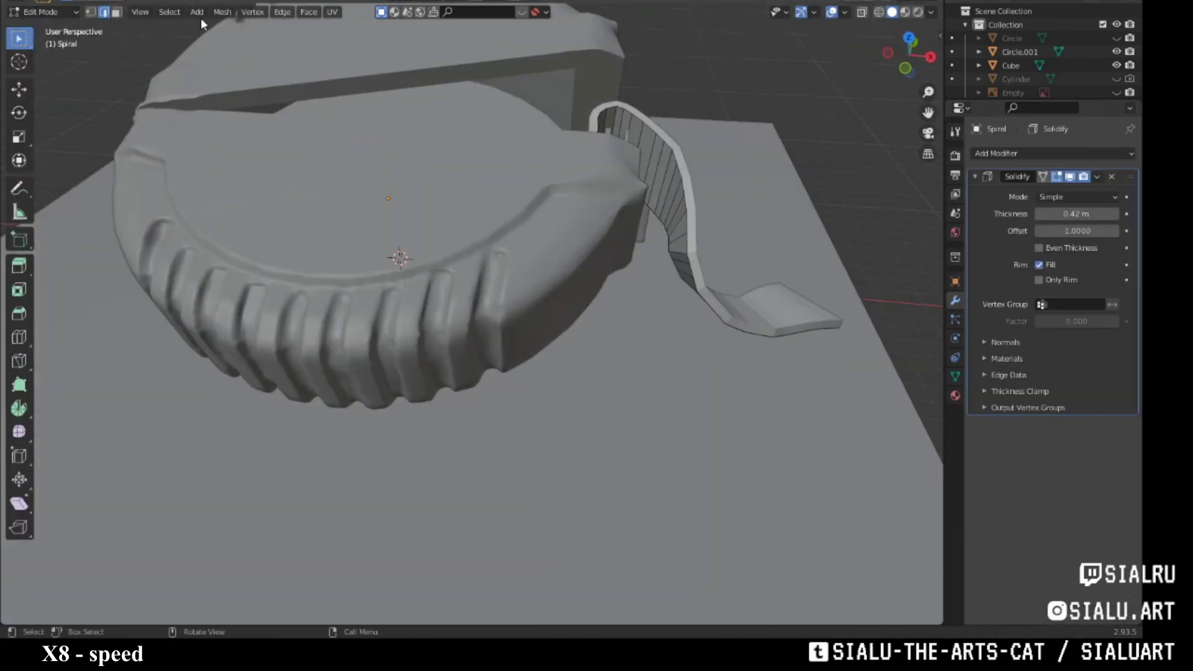
mouse_move(201, 24)
middle_down()
mouse_move(398, 261)
mouse_move(559, 236)
mouse_move(632, 197)
mouse_move(447, 354)
mouse_move(407, 325)
middle_up()
key(g)
click(621, 228)
key(g)
click(633, 196)
- Return to Object Mode and select the ground plane
scroll(554, 203, down, 5)
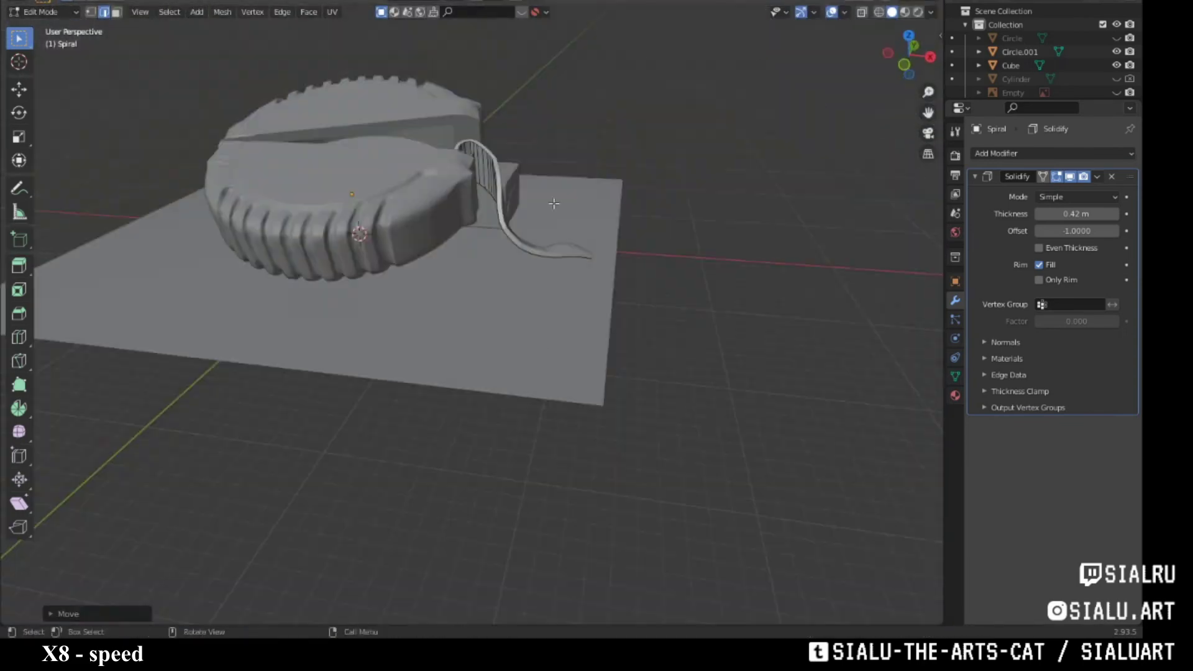
middle_drag(554, 203, 568, 339)
scroll(599, 312, up, 3)
mouse_move(808, 311)
middle_down()
mouse_move(834, 357)
mouse_move(799, 341)
middle_up()
key(Tab)
click(799, 341)
scroll(799, 341, down, 3)
scroll(683, 289, up, 3)
- Enter Edit Mode on the case body and select the slot face at the tape opening
middle_drag(683, 289, 647, 311)
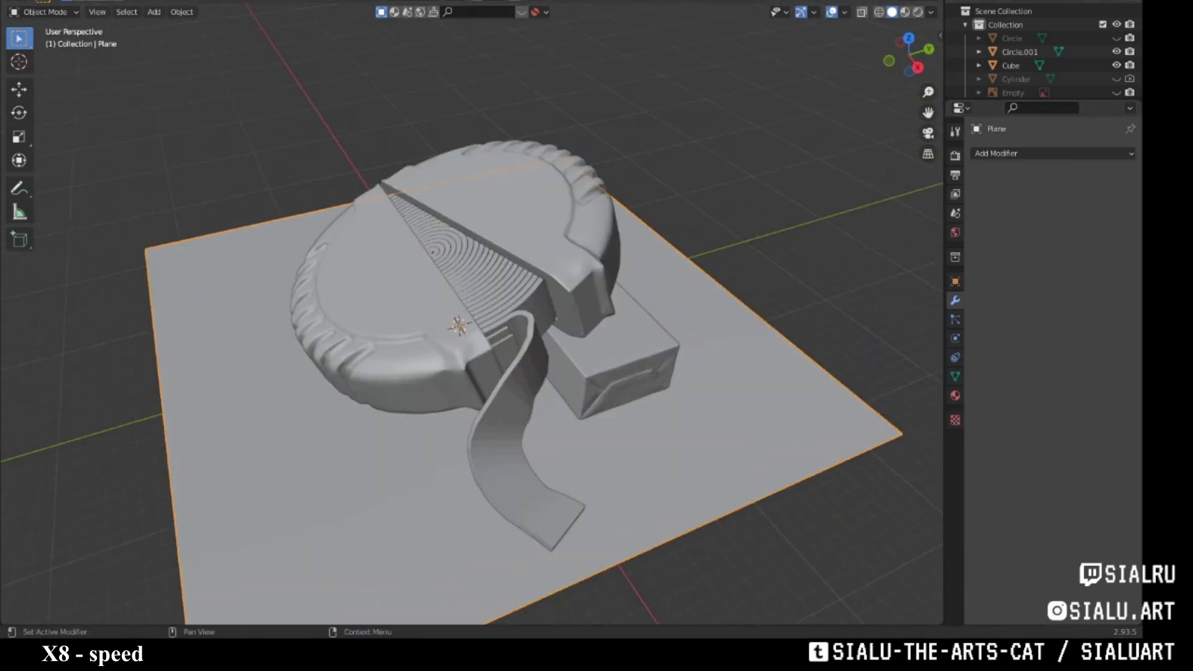
scroll(680, 212, up, 2)
click(680, 213)
key(Tab)
scroll(658, 248, up, 3)
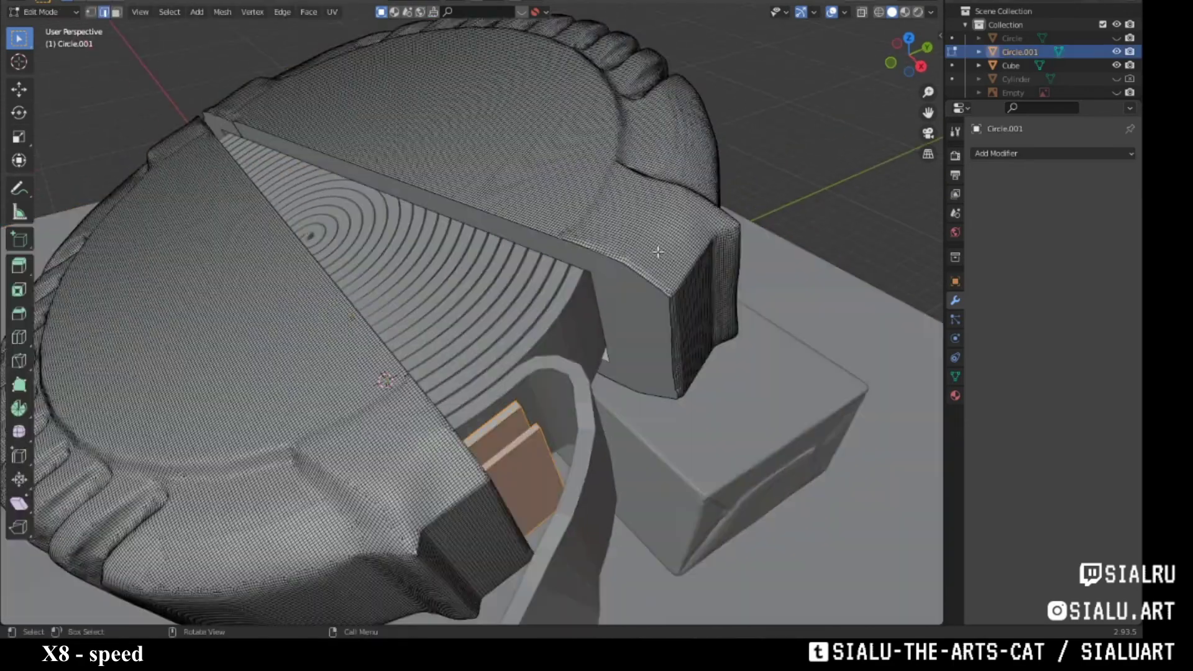
scroll(657, 248, up, 3)
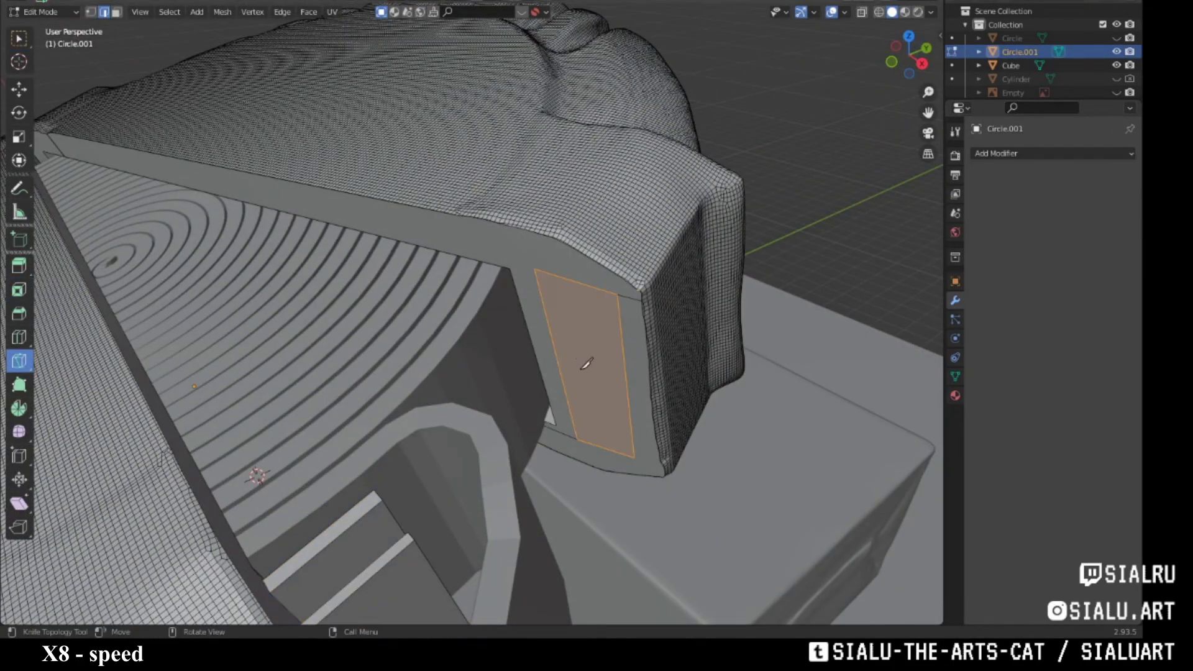
key(1)
mouse_move(586, 363)
middle_down()
mouse_move(673, 381)
mouse_move(660, 230)
mouse_move(610, 326)
mouse_move(621, 325)
mouse_move(365, 400)
mouse_move(363, 304)
middle_up()
- Inset the slot face and extrude it inward to form the recess
key(shift+space)
key(i)
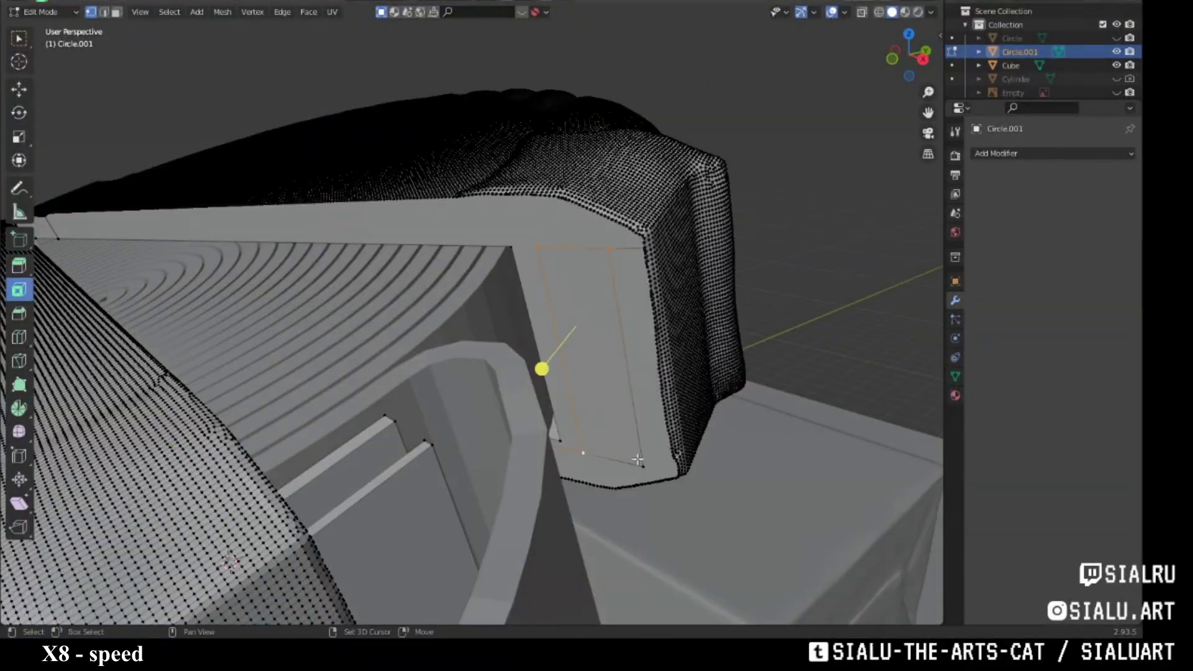
click(579, 396)
middle_drag(578, 396, 683, 347)
key(e)
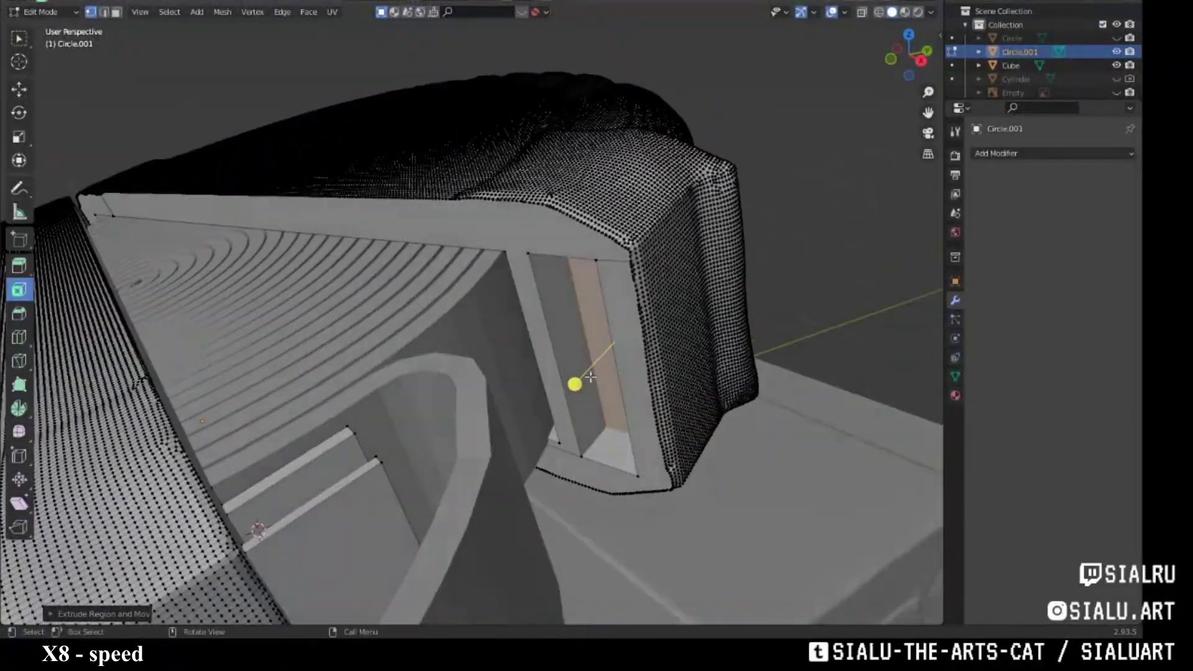
click(648, 299)
- Return to Object Mode and orbit out to view the whole model
middle_drag(648, 299, 307, 413)
scroll(586, 352, down, 5)
key(Tab)
scroll(487, 439, down, 3)
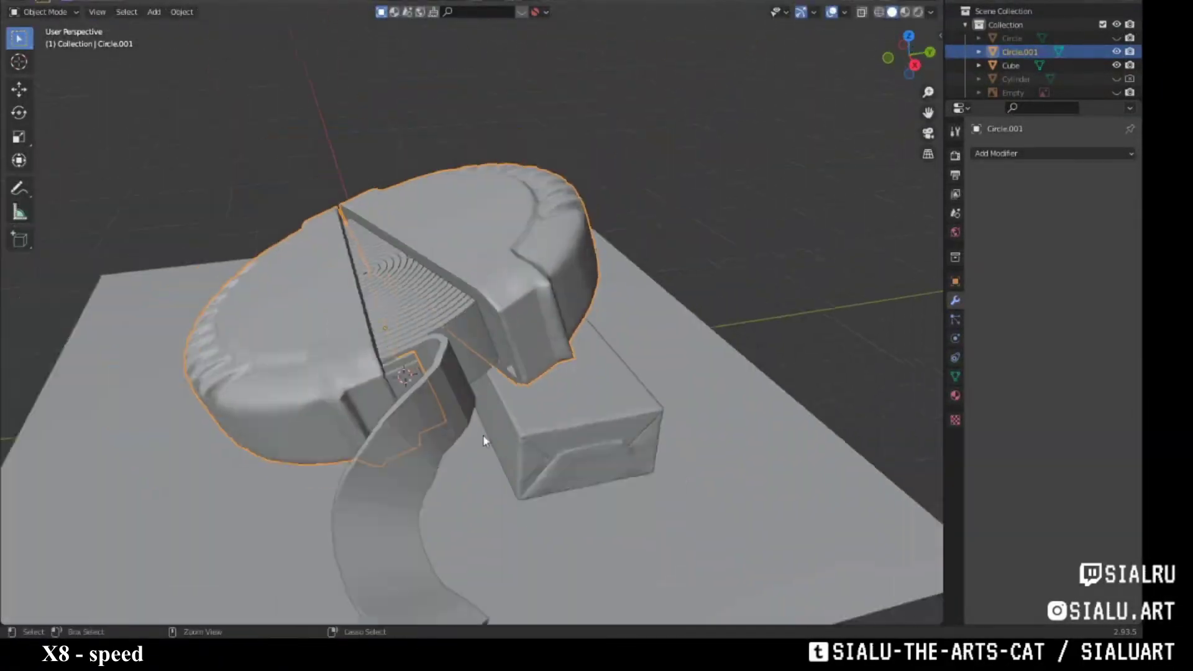
mouse_move(488, 440)
middle_down()
mouse_move(573, 349)
mouse_move(628, 261)
middle_up()
drag(1048, 101, 1048, 205)
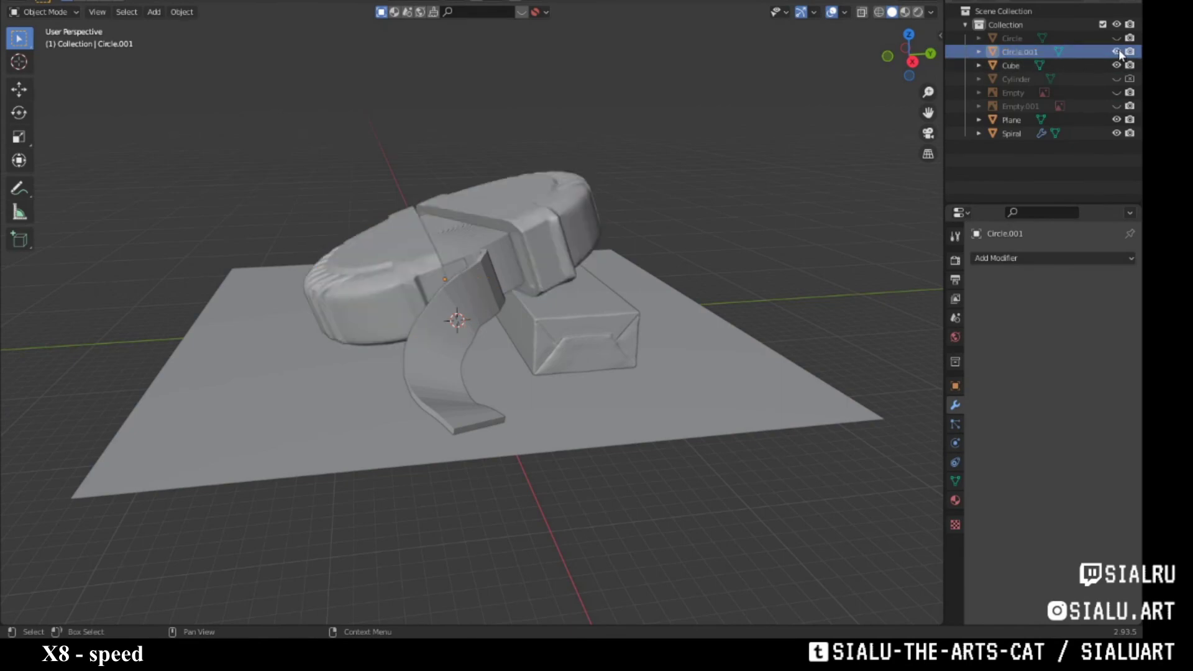
- Select the ground plane and tape strip with the model and open the recent FN_LightingScene file
ctrl+click(1075, 119)
ctrl+click(1076, 133)
click(28, 2)
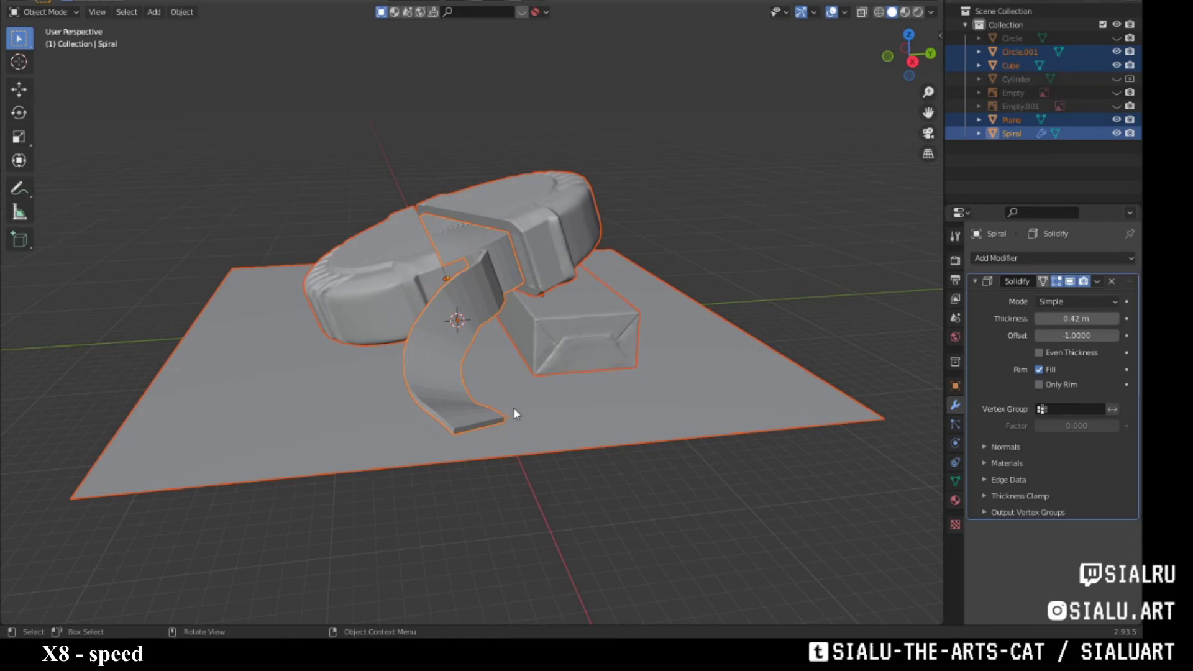
click(28, 2)
click(28, 2)
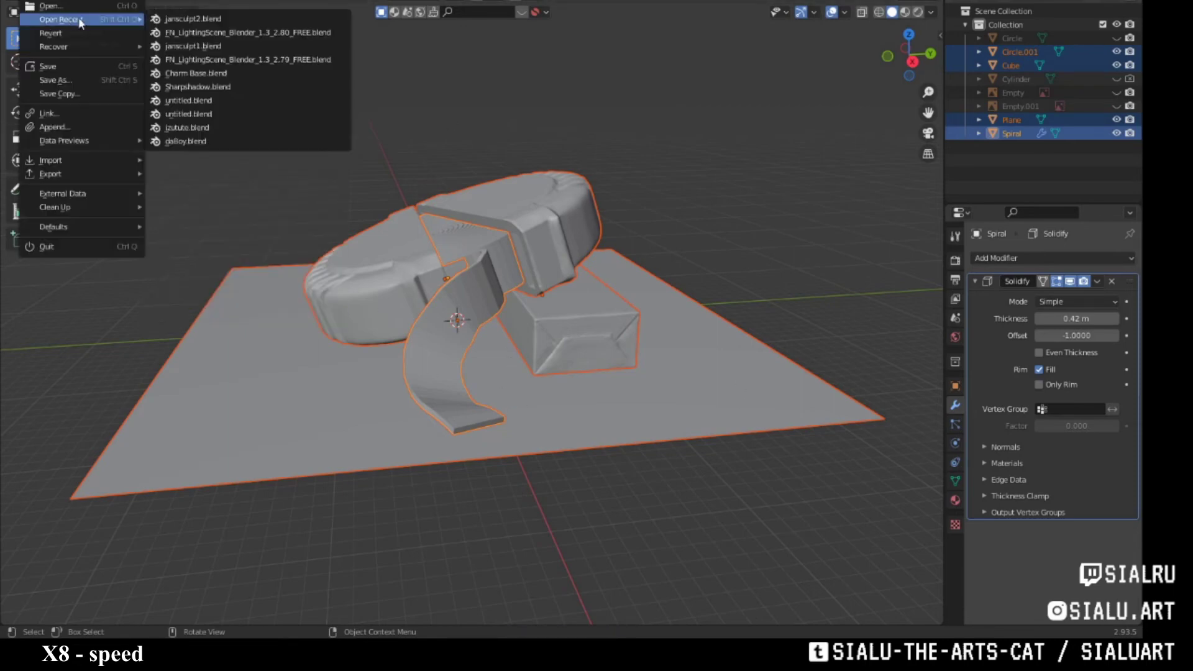
click(236, 32)
- Paste the model into the lighting scene, scale it down and move it into place
click(28, 1)
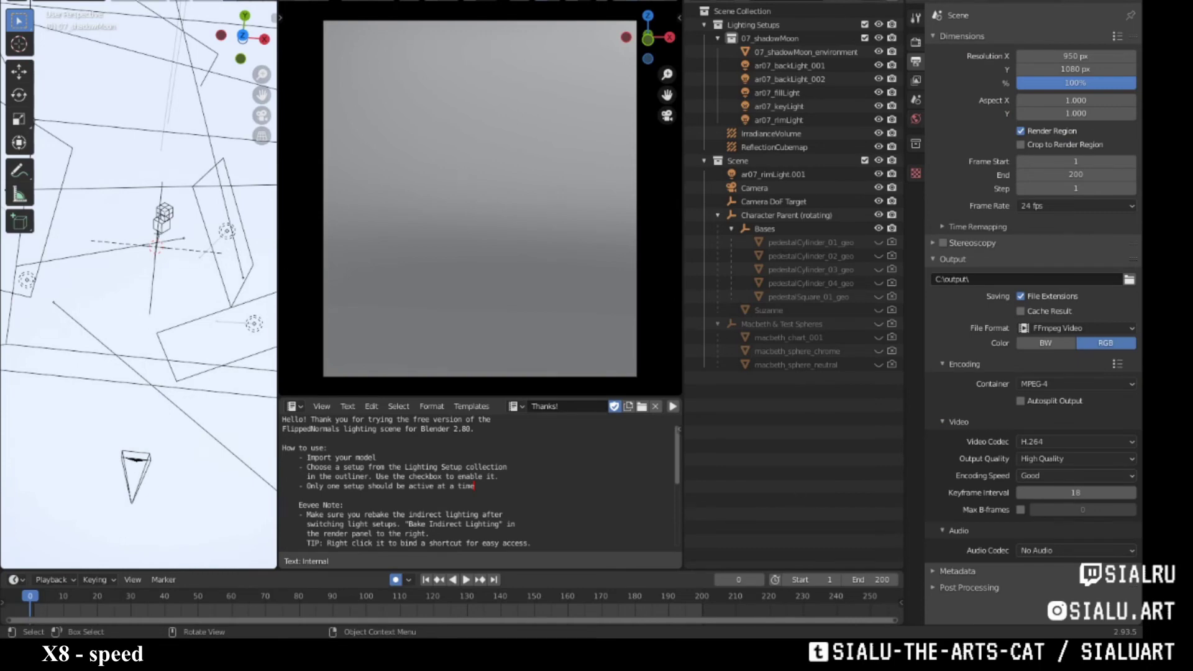
key(s)
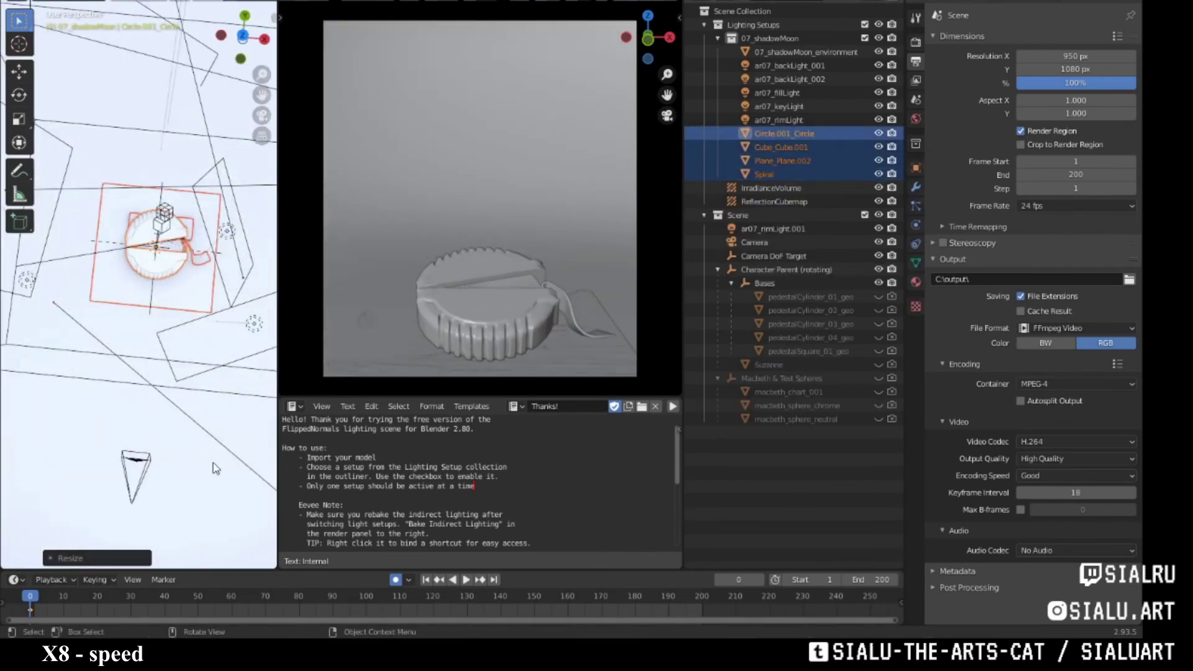
key(g)
scroll(83, 439, up, 5)
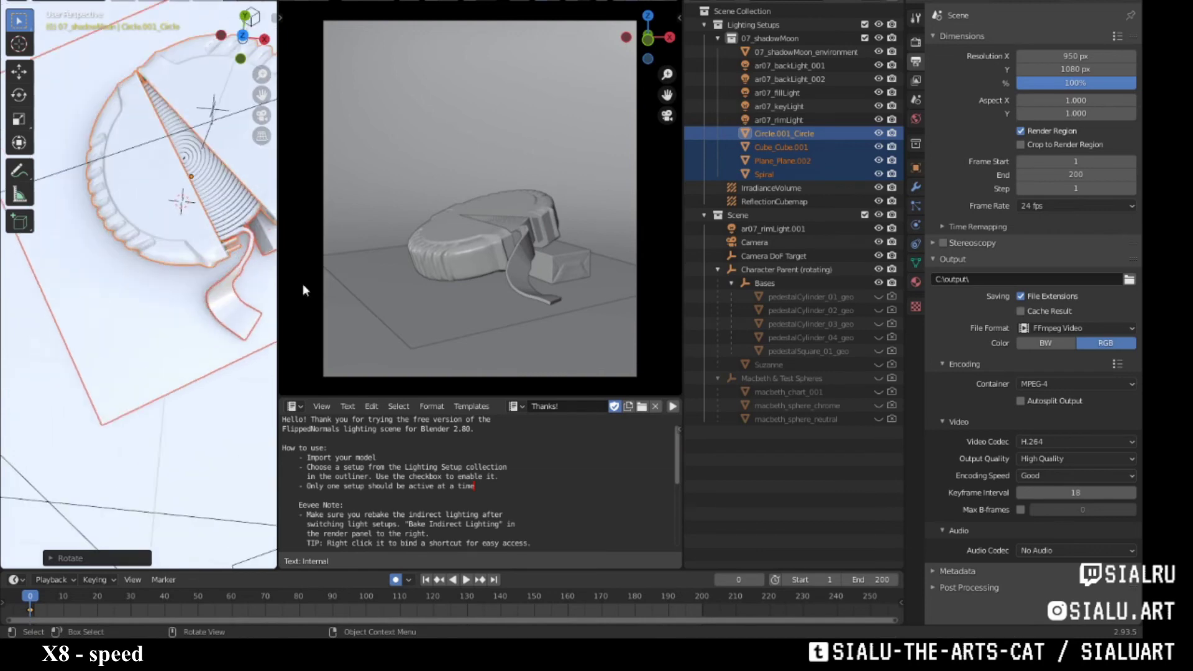
- Mark the tape strip's selected edges sharp in Edit Mode
click(235, 303)
key(Tab)
scroll(236, 302, up, 2)
key(ctrl+e)
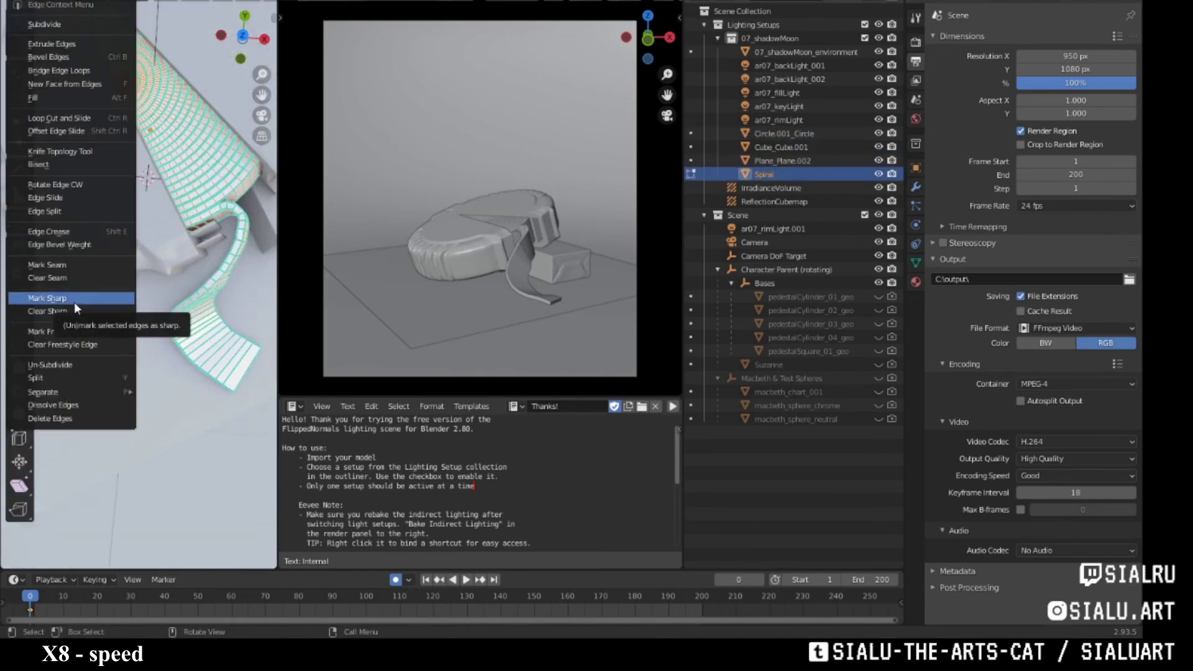
click(73, 298)
key(ctrl+e)
click(73, 299)
key(Tab)
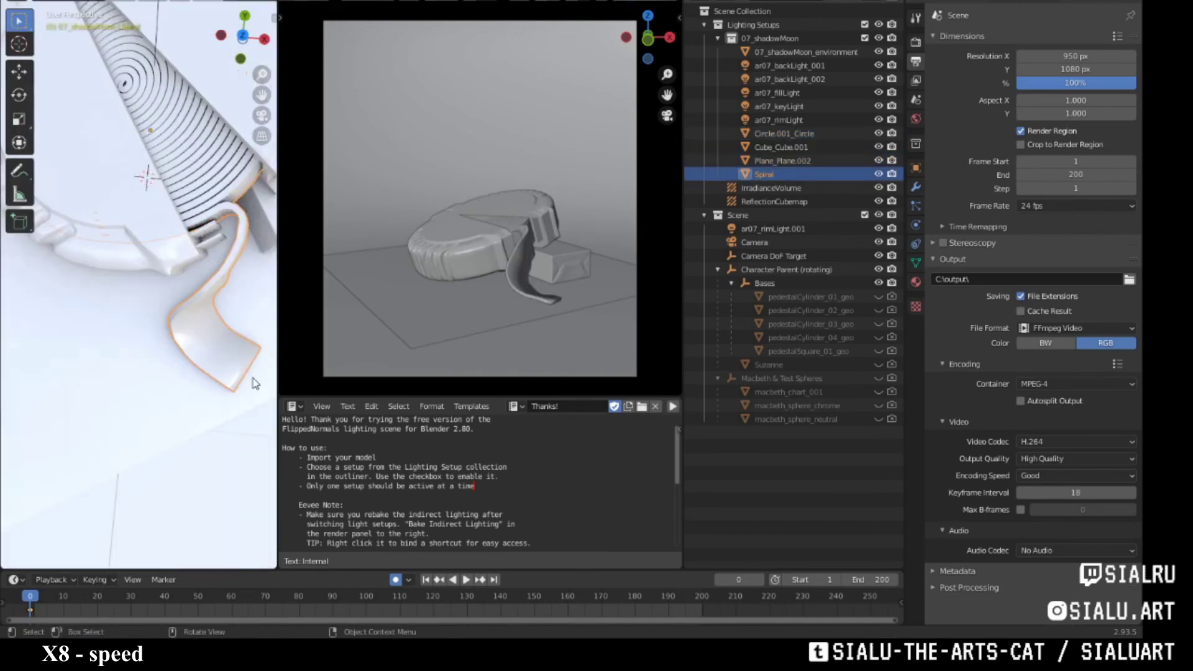
click(916, 281)
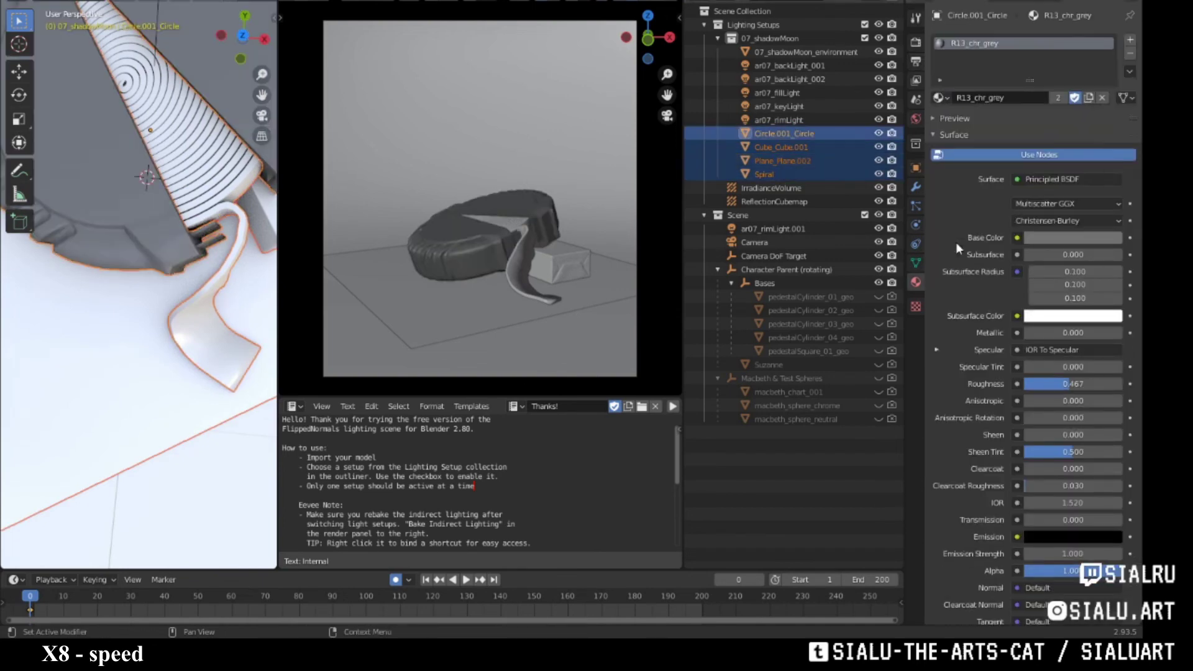
- Give the case and the ground plane the R13_chr_grey material
click(765, 174)
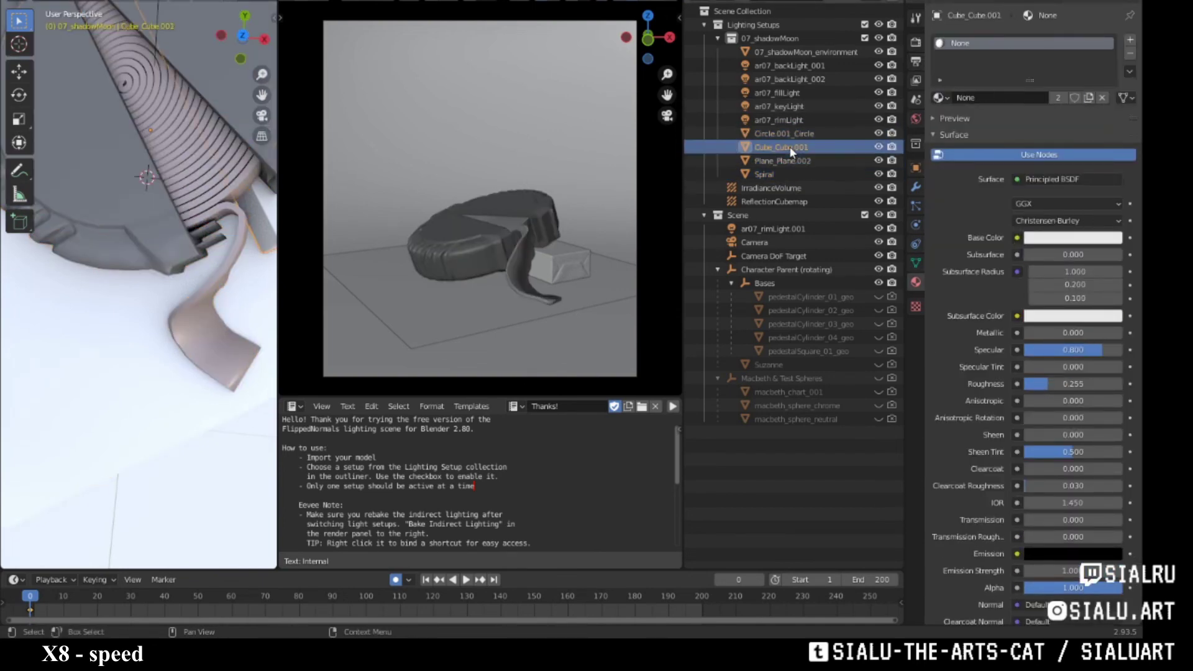
click(800, 147)
click(939, 98)
click(994, 209)
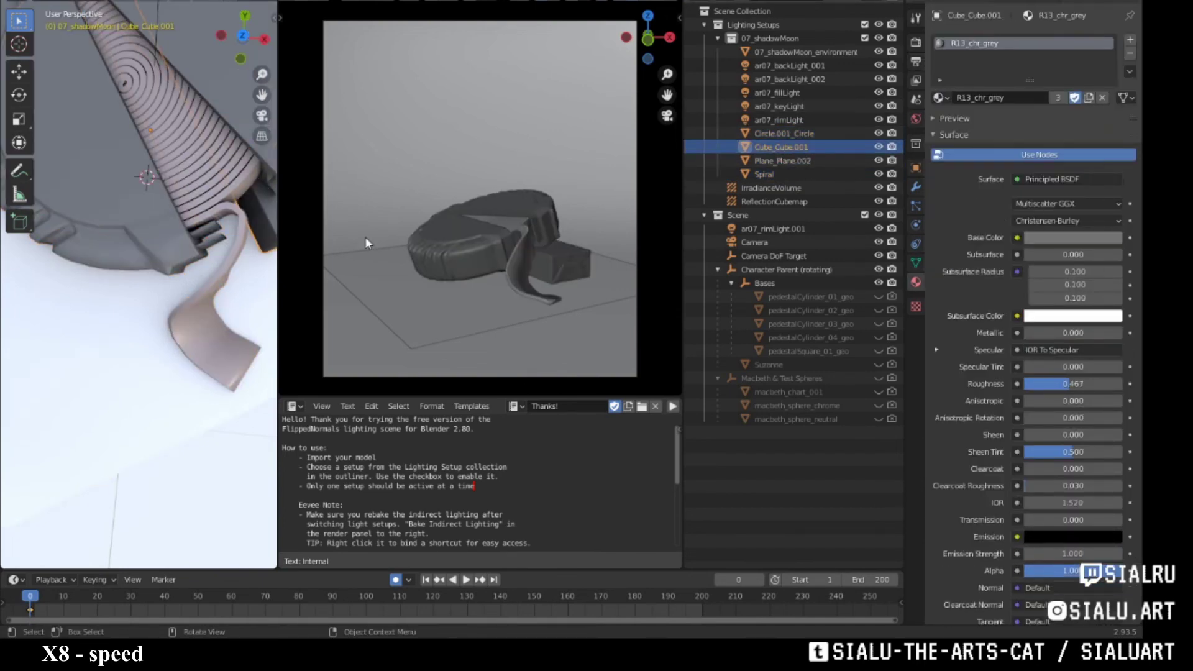
click(791, 162)
click(940, 98)
click(995, 209)
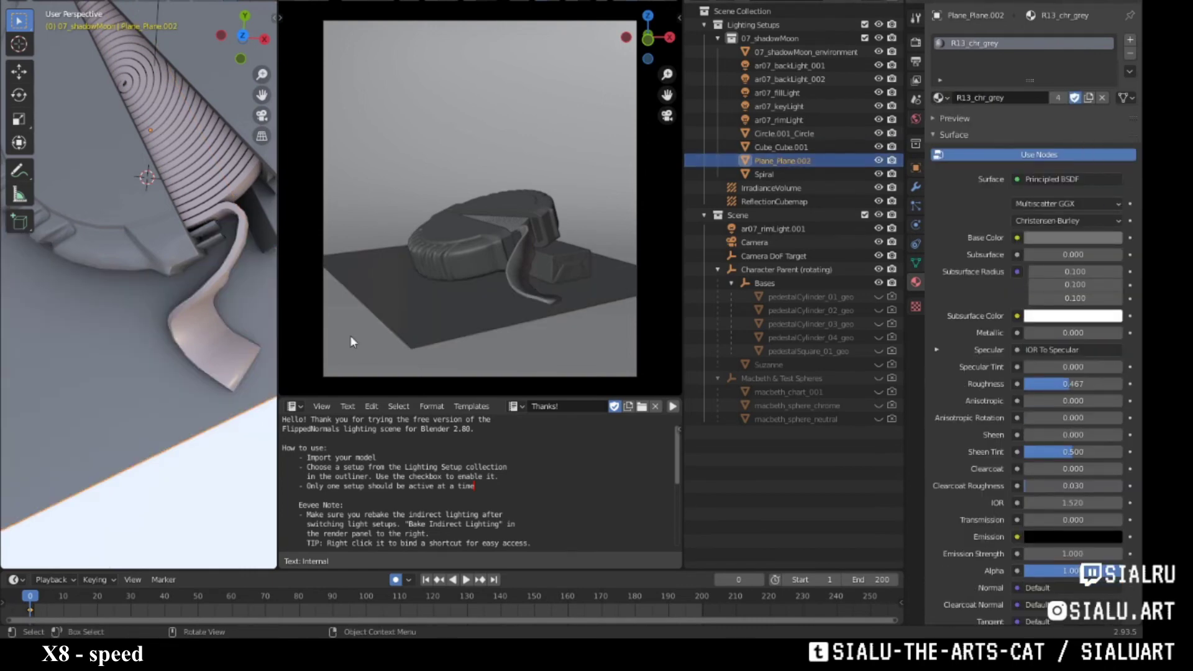
- Give the gum pack the R16_chr_SS_white material
click(940, 97)
click(994, 209)
click(940, 97)
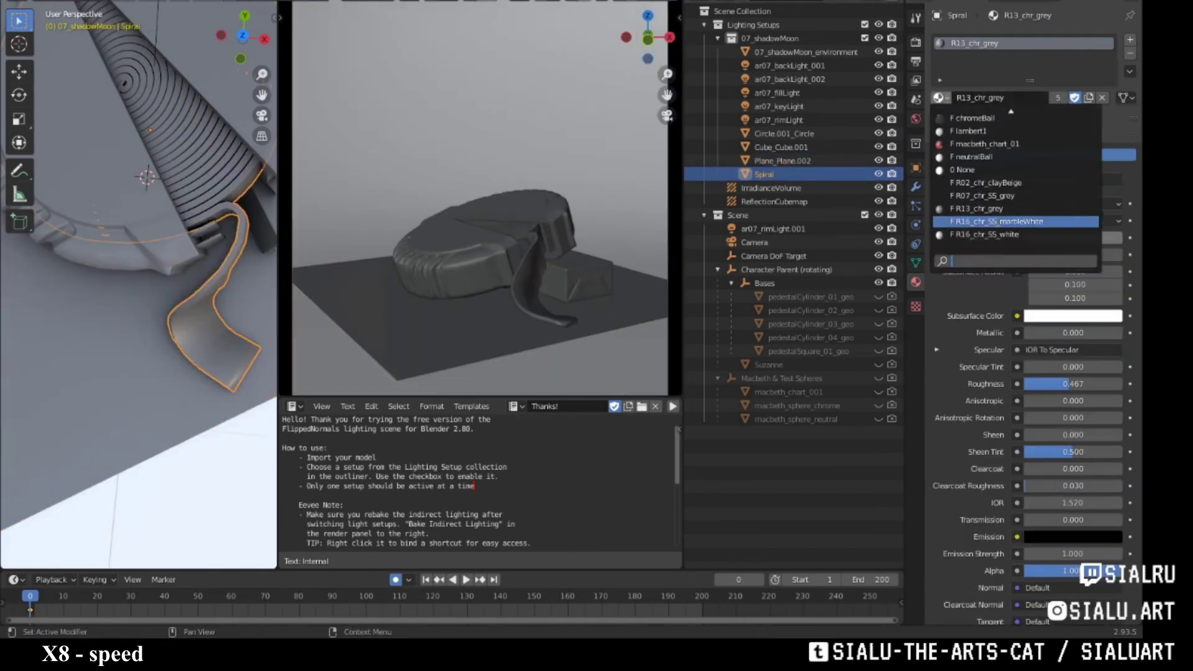
click(969, 216)
click(940, 98)
click(996, 240)
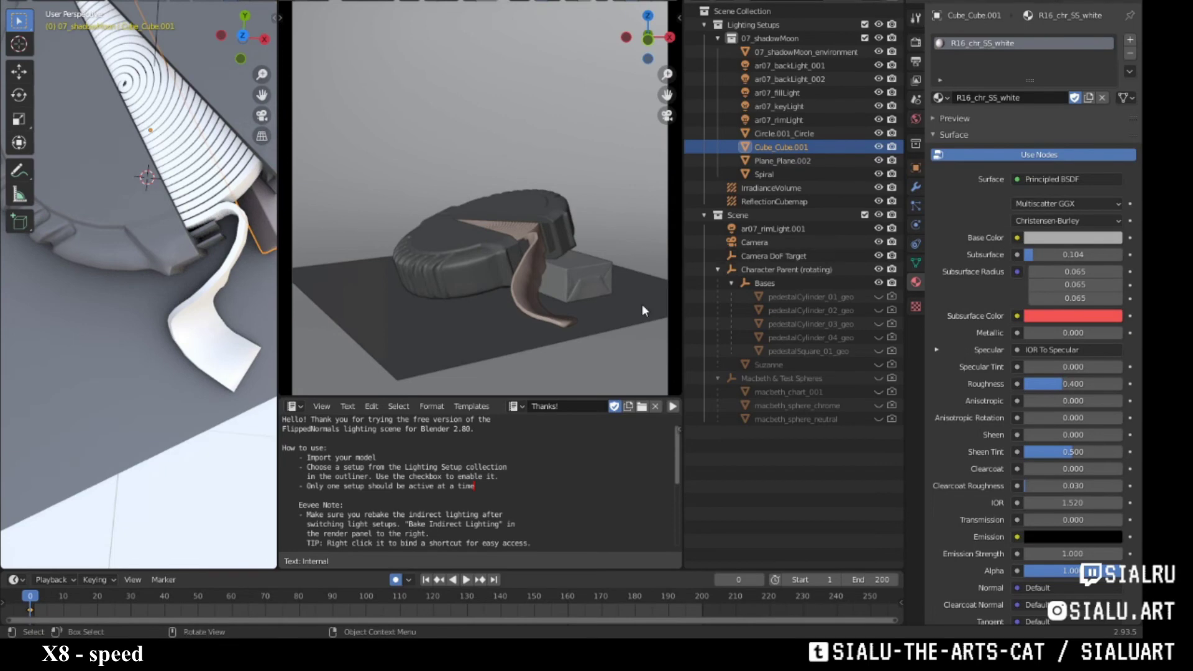
- Give the tape strip R02_chr_clayBeige and select the model objects for parenting
click(764, 174)
click(940, 98)
click(994, 162)
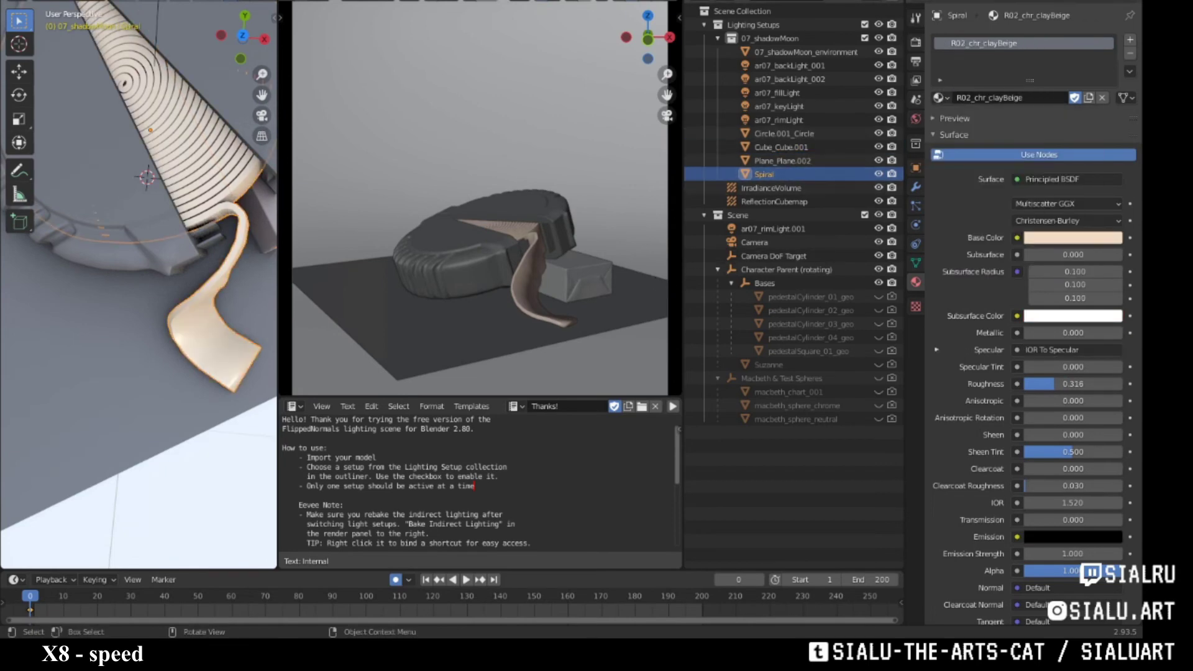
shift+click(789, 134)
ctrl+click(765, 283)
- Parent the model objects to Bases and play the turntable animation
key(ctrl+p)
click(472, 208)
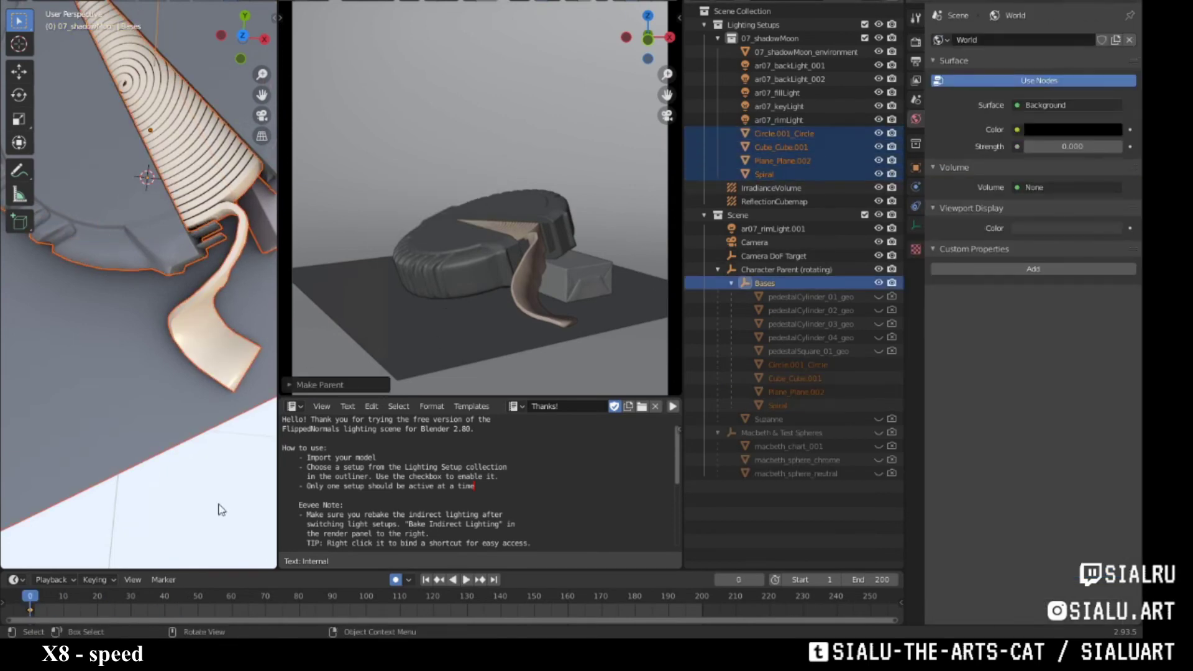
key(space)
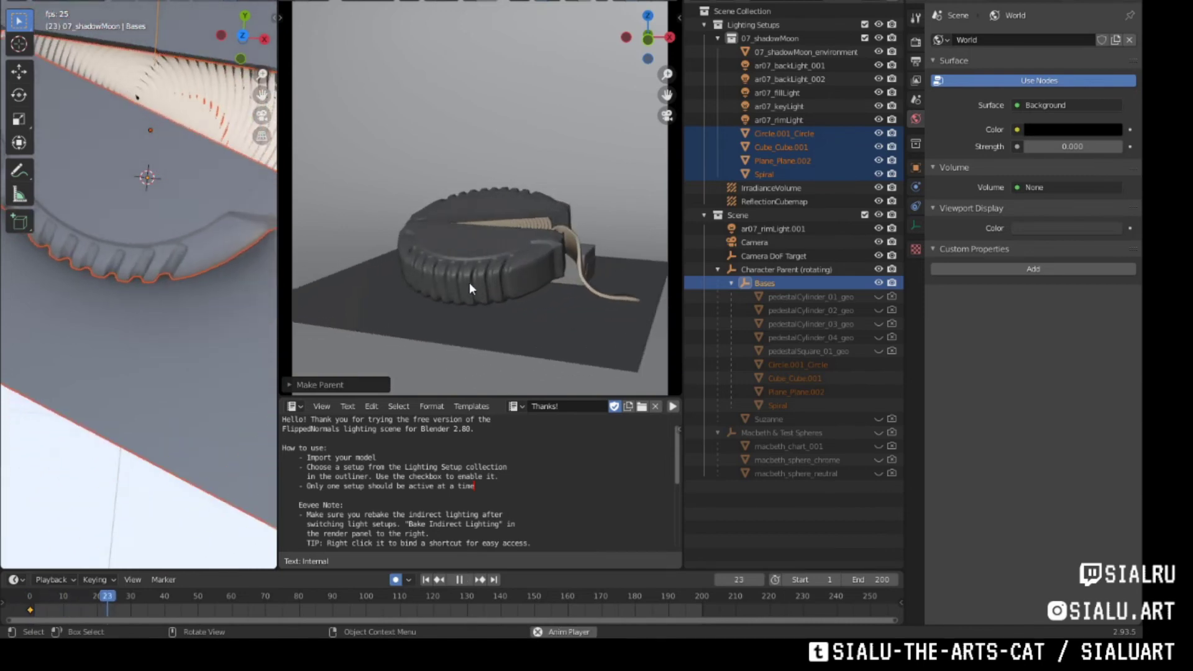